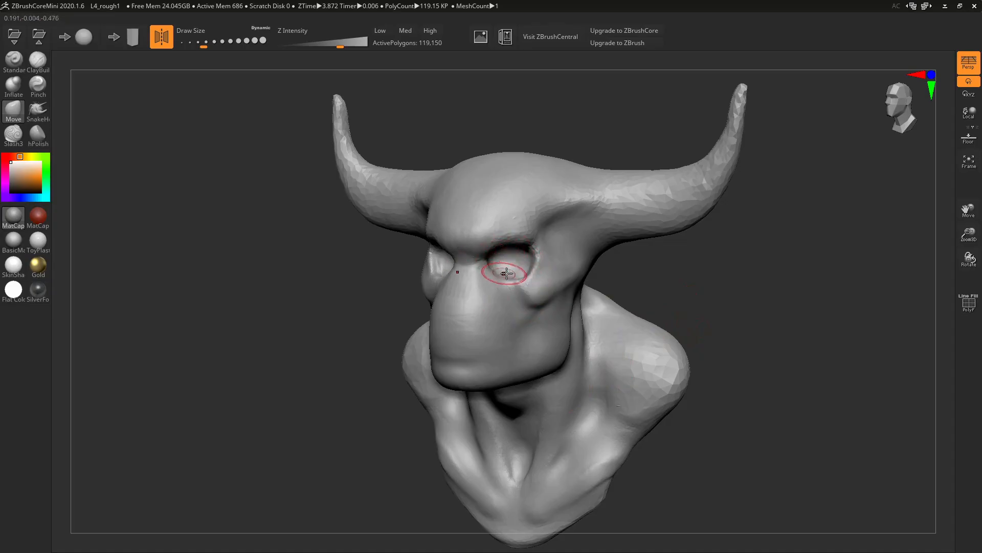
Reshape the lower eye area of the horned head with the Move brush to bring out the eyeball.
drag(531, 286, 521, 255)
drag(273, 264, 428, 264)
mouse_move(672, 271)
alt+mouse_down()
mouse_move(729, 277)
mouse_move(757, 296)
alt+mouse_up()
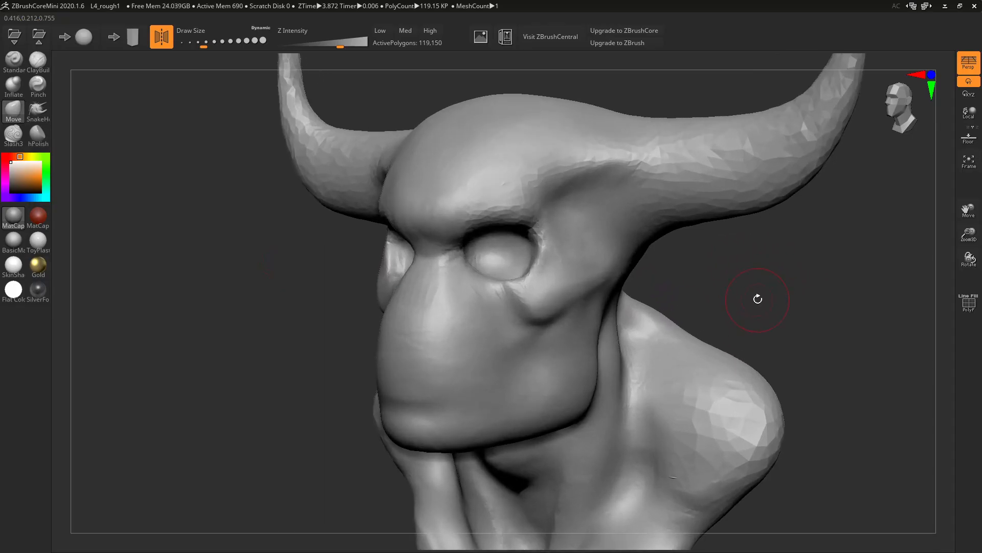
Build up clay on the front of the eyeball with a slightly smaller ClayBuildup brush.
click(46, 70)
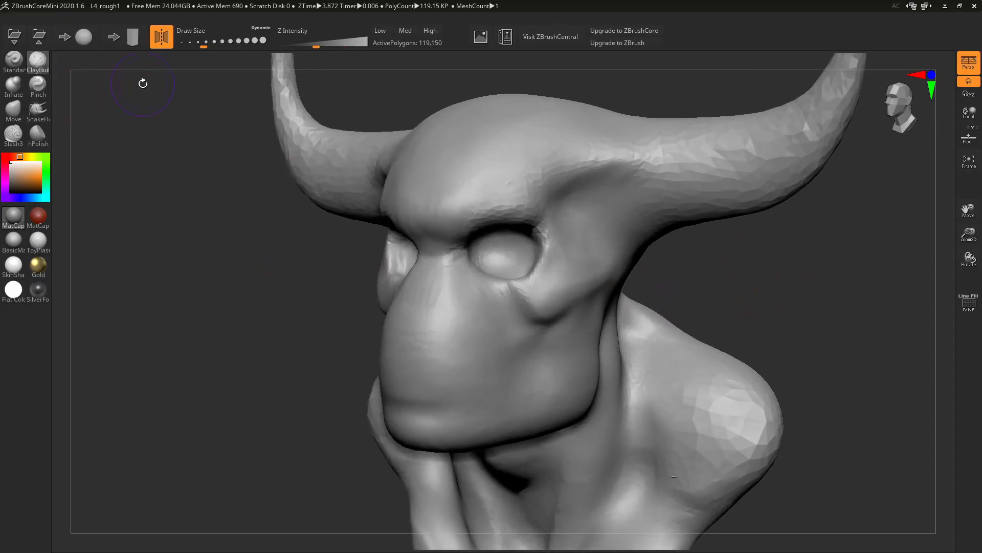
mouse_move(718, 249)
mouse_down()
mouse_move(787, 292)
mouse_move(792, 276)
mouse_move(768, 300)
mouse_move(774, 287)
mouse_move(773, 306)
mouse_up()
key(s)
mouse_move(772, 266)
mouse_down()
mouse_move(783, 261)
mouse_move(774, 267)
mouse_up()
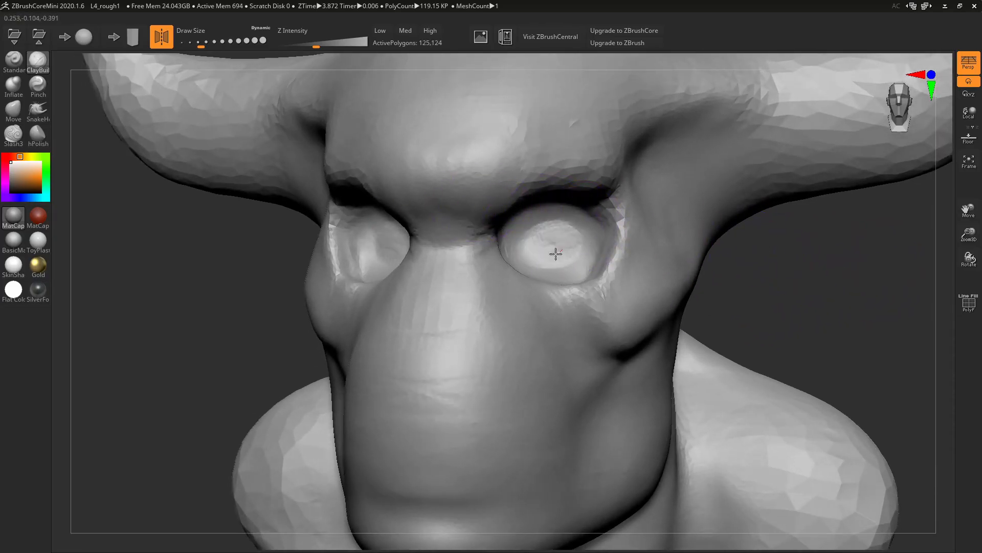
mouse_move(558, 256)
mouse_down()
mouse_move(574, 251)
mouse_move(539, 263)
mouse_move(544, 220)
mouse_move(568, 261)
mouse_move(552, 238)
mouse_up()
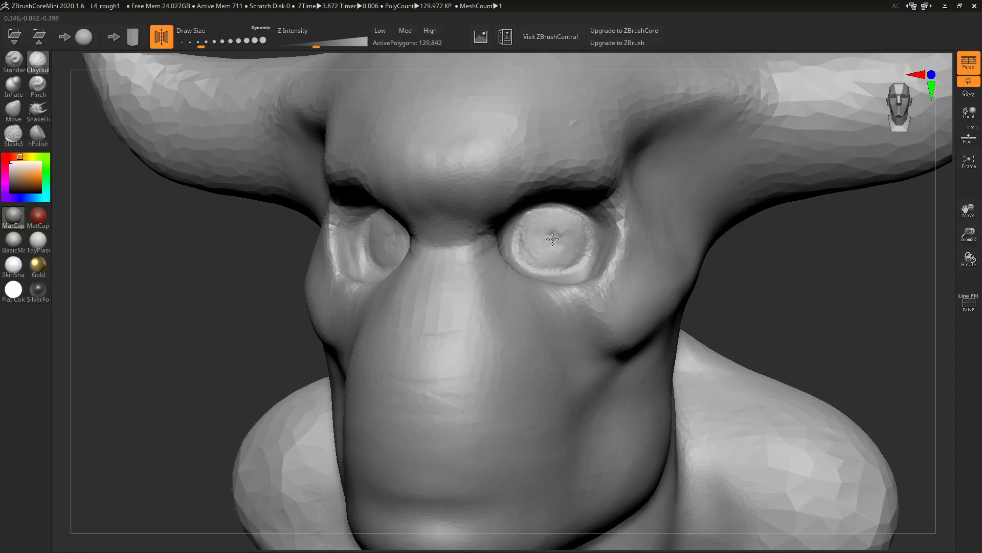
Add ClayBuildup strokes across the eyeball and around its rim to give it a rounder volume.
drag(792, 289, 788, 292)
drag(537, 225, 498, 243)
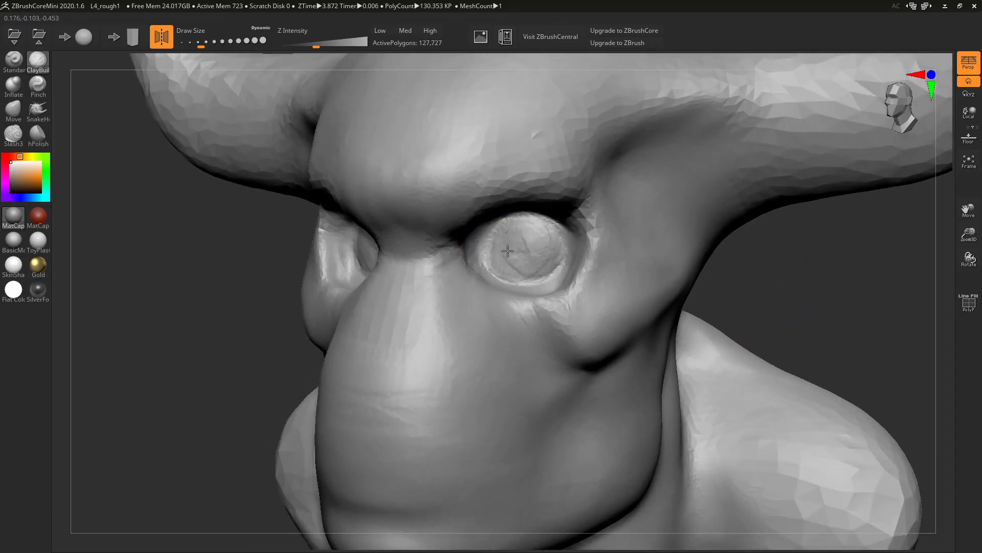
mouse_move(508, 241)
mouse_down()
mouse_move(498, 251)
mouse_move(511, 265)
mouse_up()
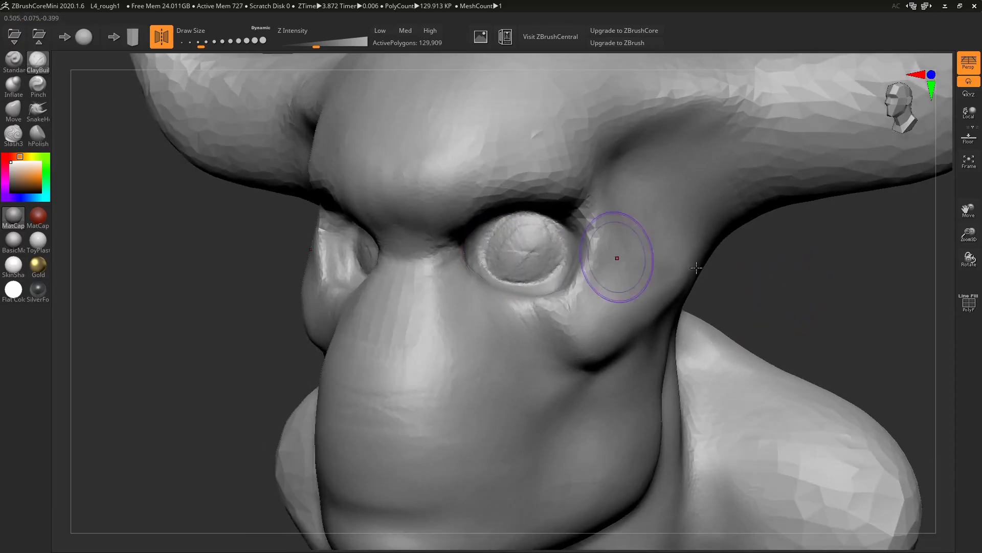
mouse_move(855, 281)
mouse_down()
mouse_move(789, 283)
mouse_move(845, 285)
mouse_up()
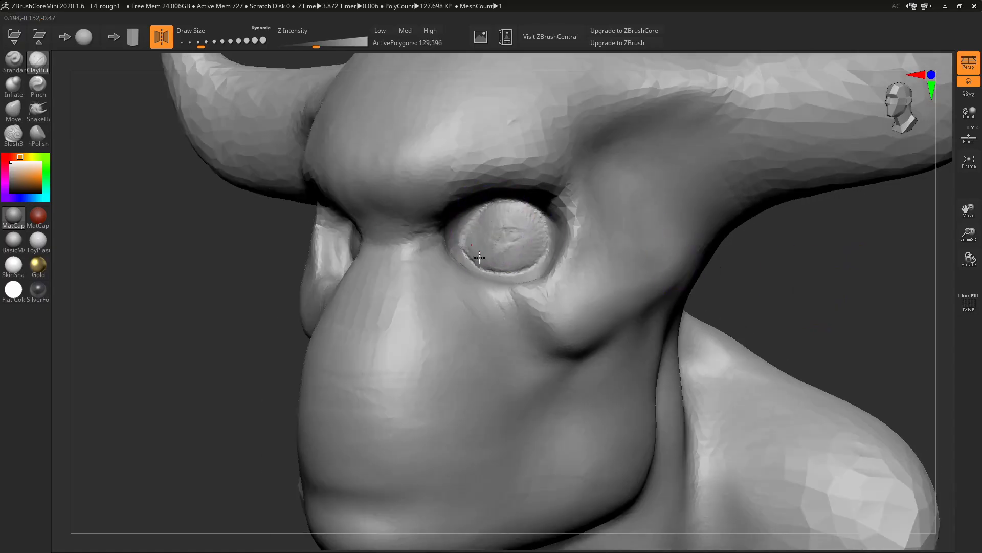
drag(530, 256, 539, 248)
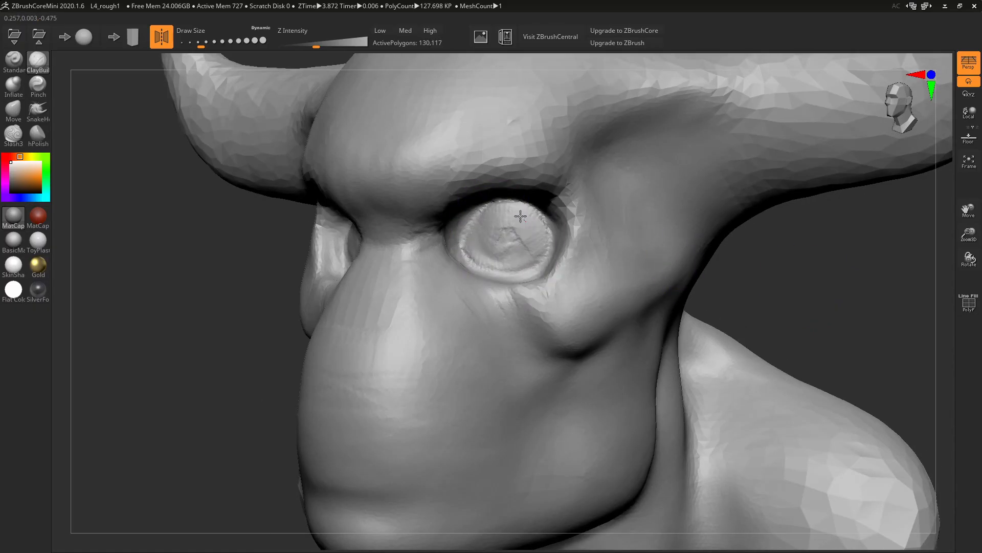
mouse_move(521, 216)
mouse_down()
mouse_move(480, 222)
mouse_move(485, 270)
mouse_move(510, 270)
mouse_move(585, 233)
mouse_up()
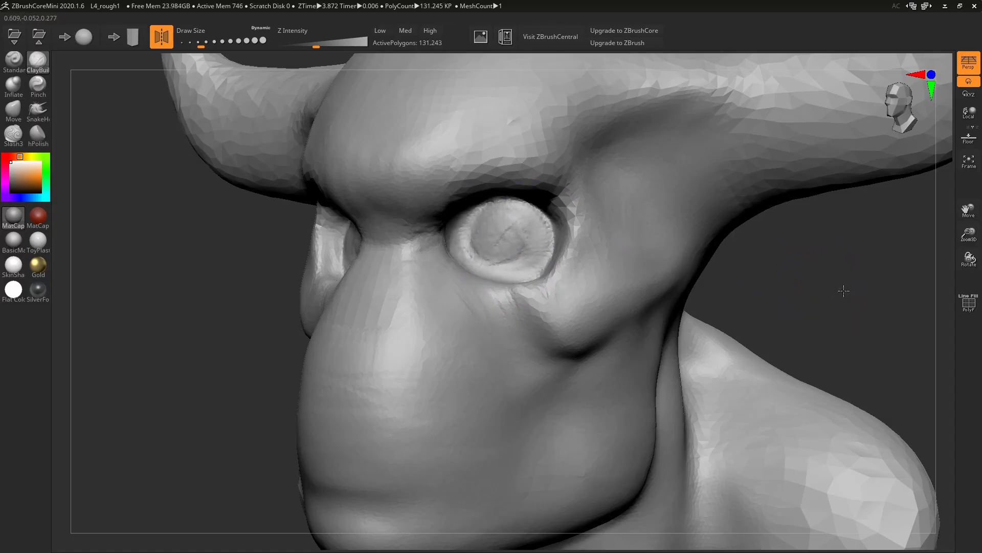
Fill out the centre and inner side of the eyeballs with more ClayBuildup strokes, working from several angles.
drag(844, 291, 507, 238)
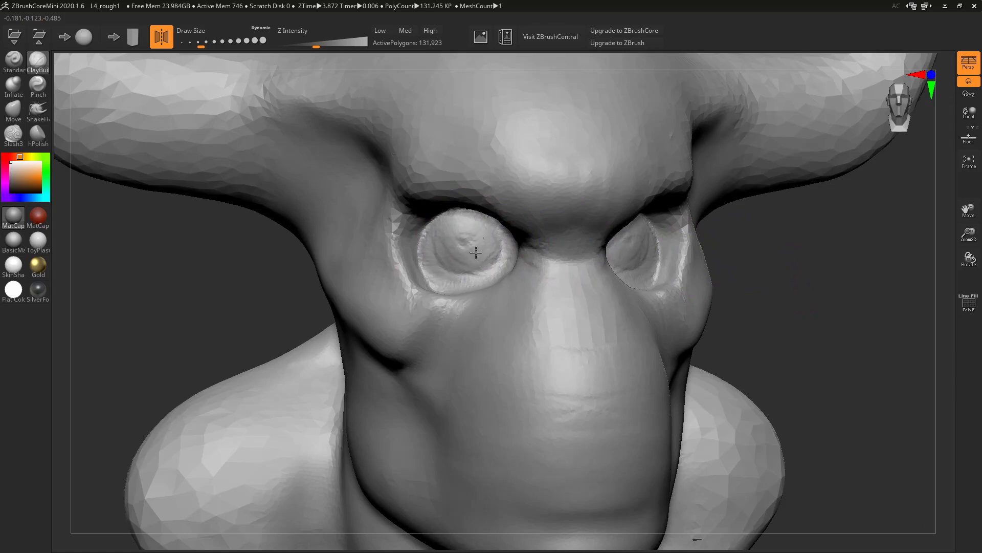
mouse_move(796, 261)
mouse_down()
mouse_move(537, 245)
mouse_move(772, 270)
mouse_move(557, 274)
mouse_up()
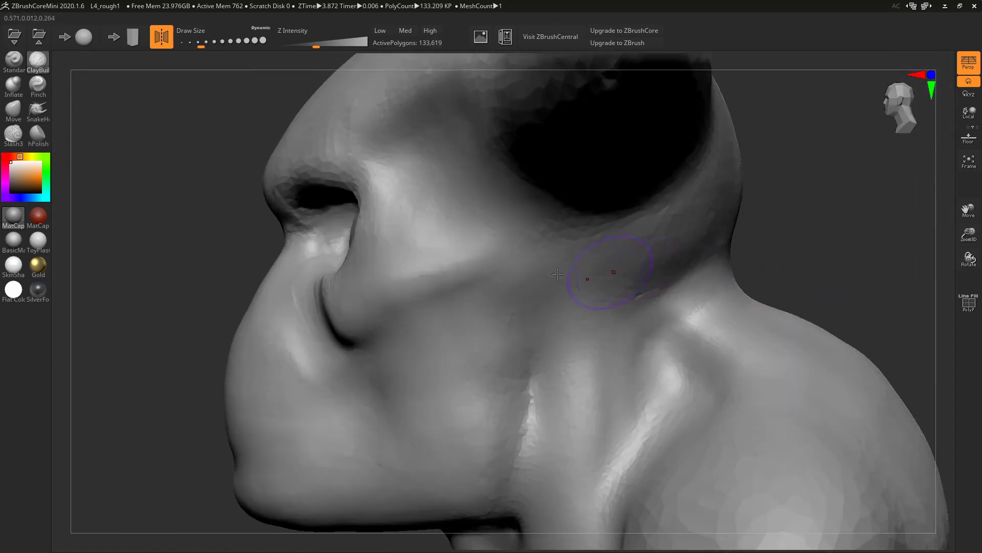
drag(162, 246, 251, 245)
drag(436, 233, 418, 240)
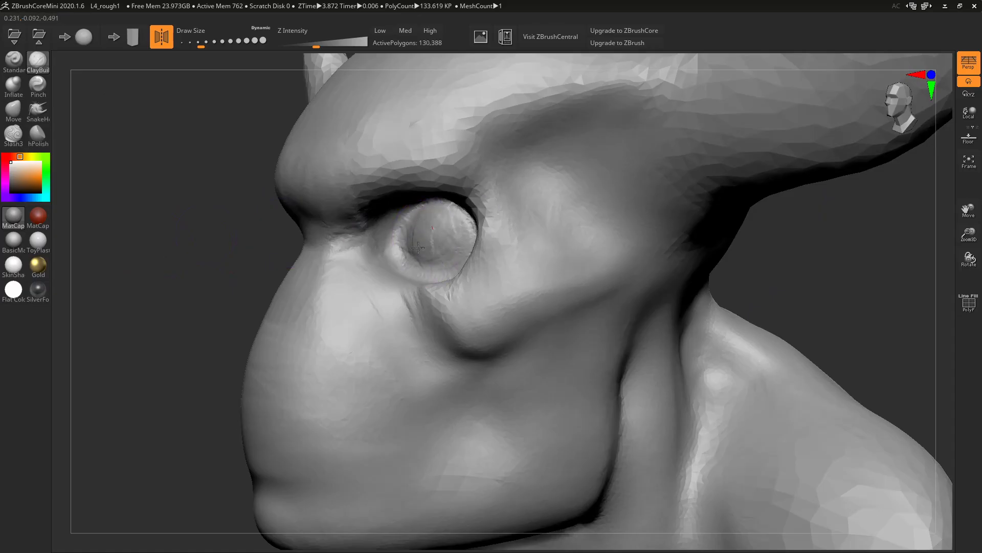
mouse_move(170, 275)
mouse_down()
mouse_move(155, 270)
mouse_move(438, 268)
mouse_up()
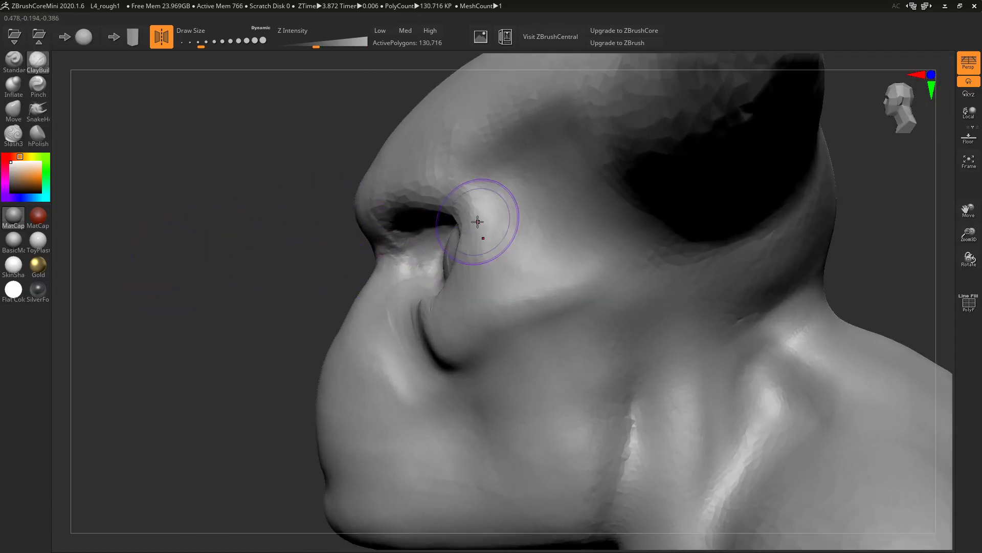
Pull the eyeballs forward in their sockets using the Move brush at a larger draw size.
click(10, 113)
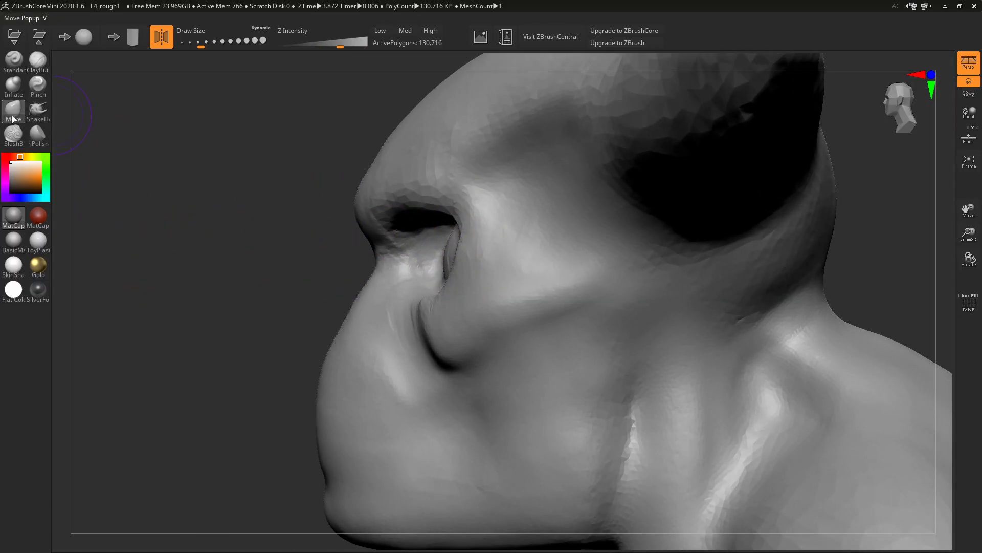
key(s)
click(463, 262)
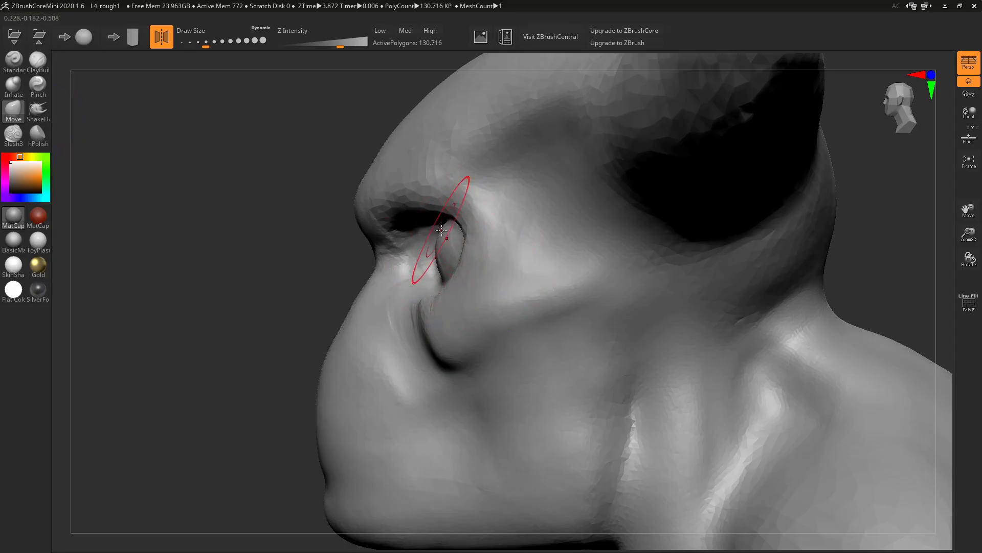
drag(259, 268, 741, 271)
mouse_move(254, 336)
mouse_down()
mouse_move(861, 302)
mouse_move(784, 302)
mouse_move(801, 307)
mouse_up()
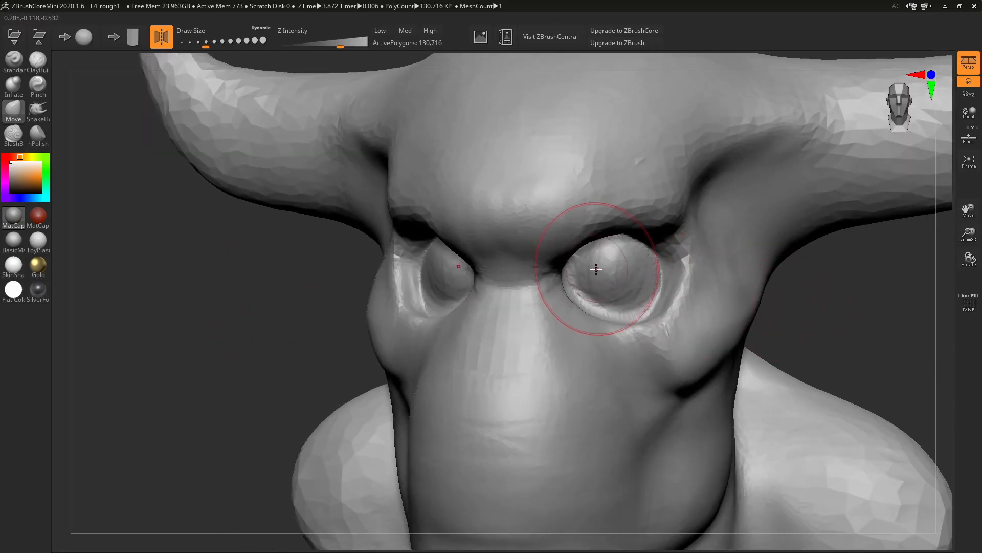
Round the eyeball contours with a smaller Move brush, working from the front and side.
key(s)
click(611, 277)
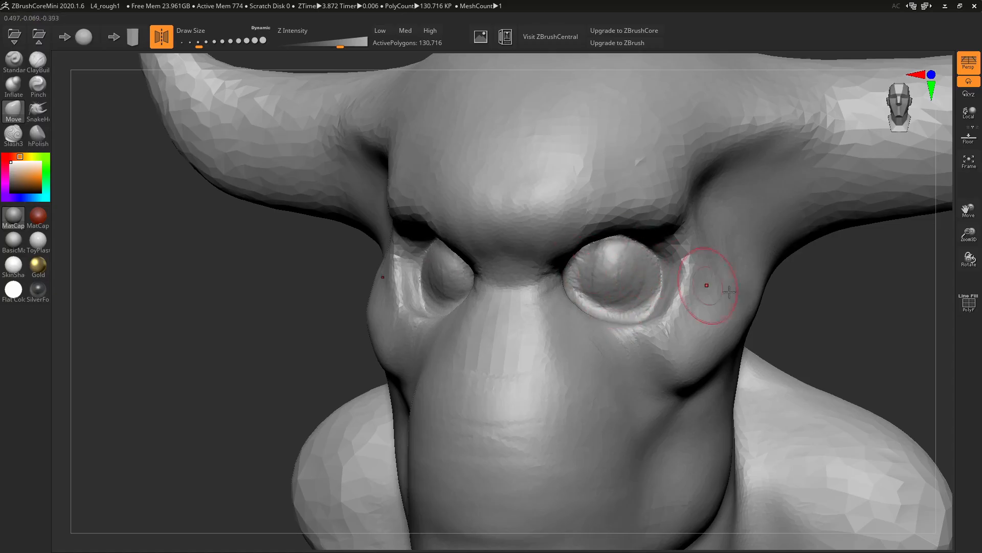
drag(864, 326, 819, 322)
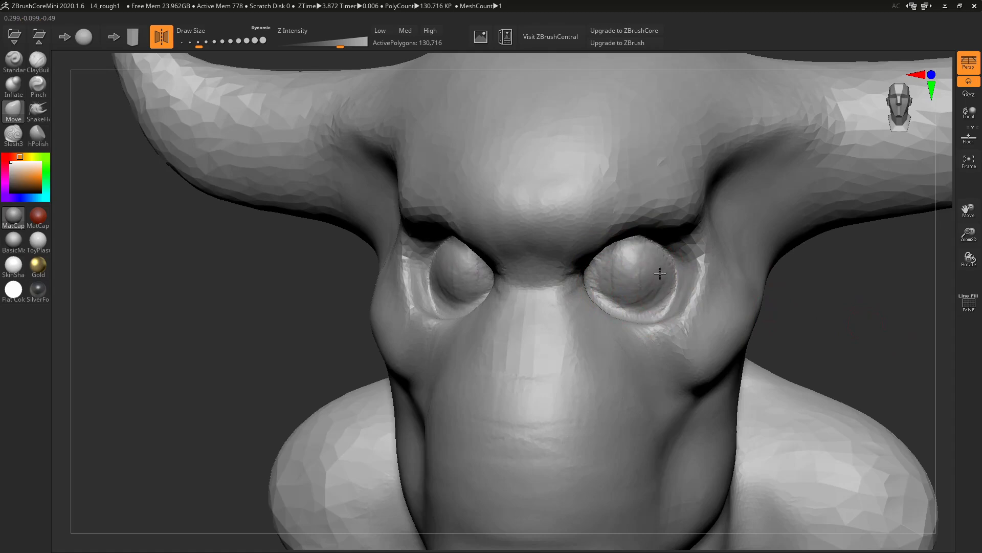
drag(818, 291, 662, 269)
drag(216, 272, 356, 242)
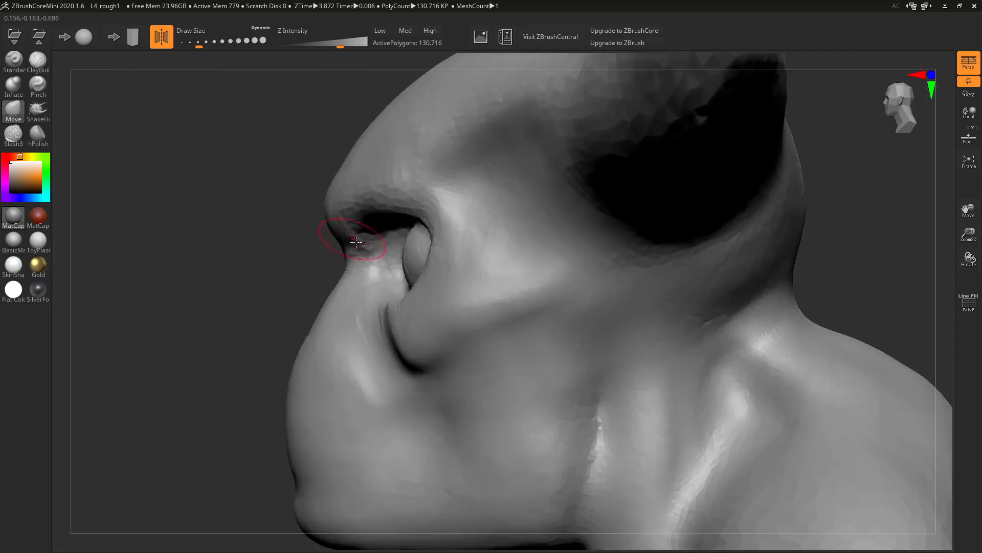
drag(235, 257, 483, 266)
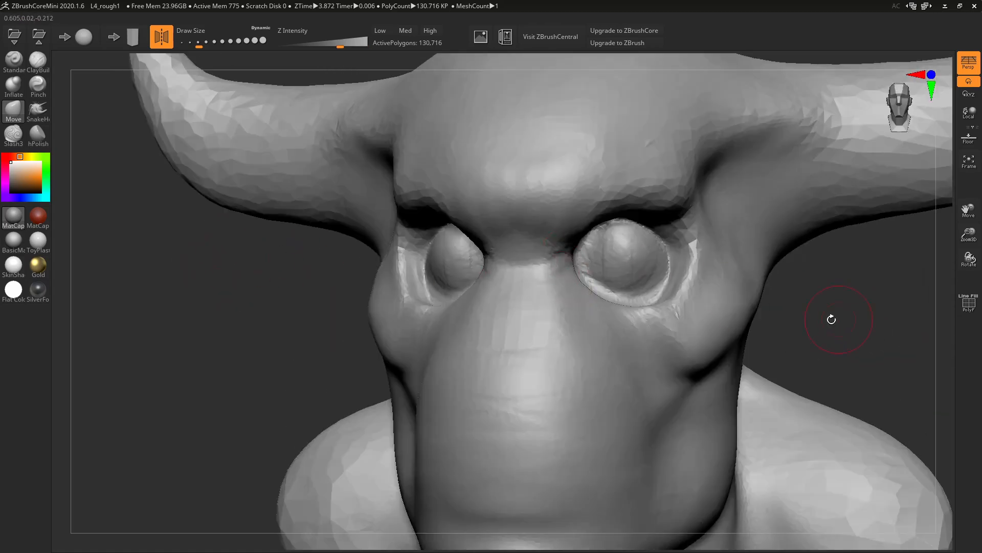
Adjust the upper and lower curve of the eyeball's side profile with the Move brush.
mouse_move(830, 321)
shift+mouse_down()
mouse_move(845, 321)
mouse_move(781, 309)
mouse_move(790, 316)
mouse_move(780, 414)
shift+mouse_up()
drag(801, 292, 773, 279)
alt+drag(335, 279, 353, 311)
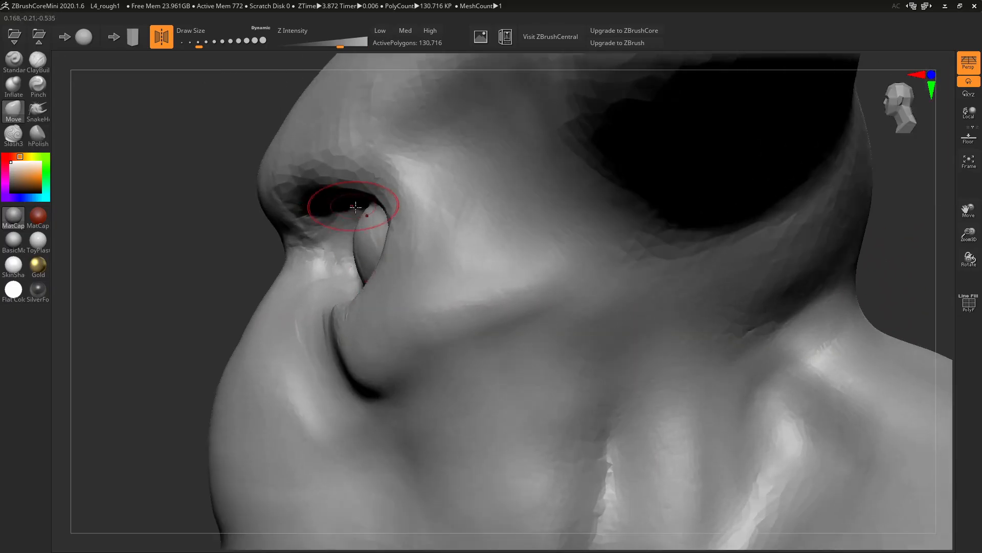
drag(367, 199, 365, 212)
drag(370, 266, 368, 269)
drag(194, 264, 241, 261)
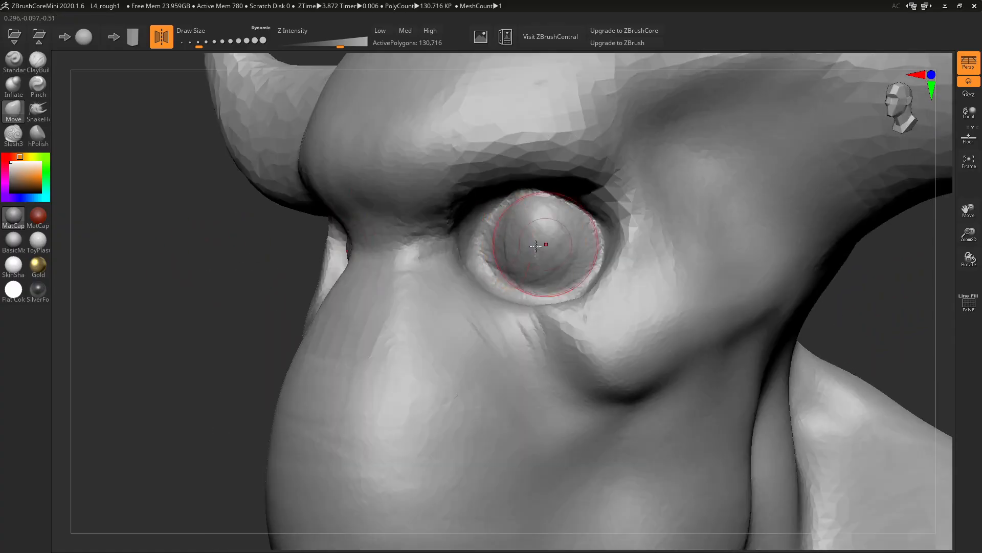
Smooth the eyeball surface into a clean, even sphere.
shift+drag(517, 250, 501, 272)
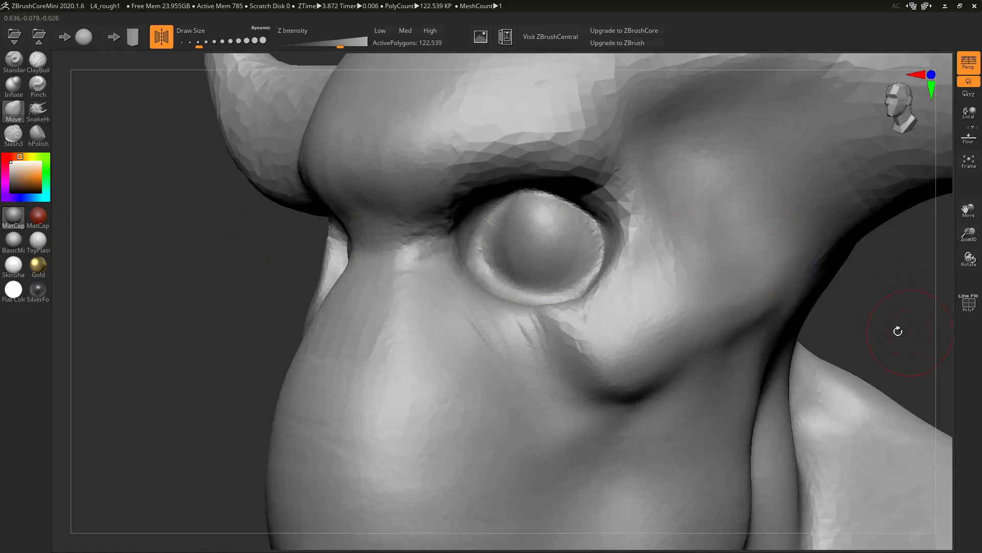
mouse_move(897, 329)
shift+mouse_down()
mouse_move(908, 324)
mouse_move(842, 323)
shift+mouse_up()
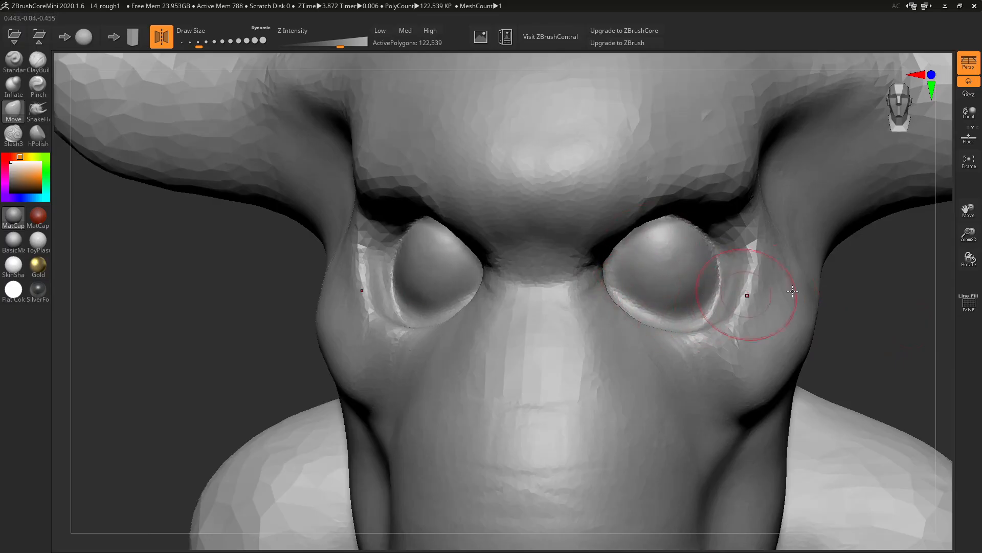
alt+drag(867, 312, 791, 318)
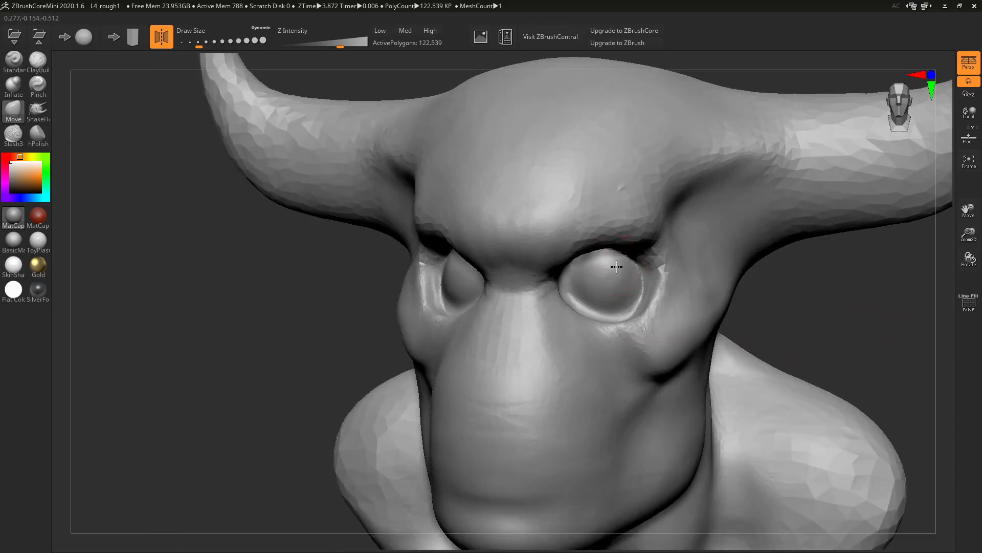
drag(883, 302, 798, 308)
shift+drag(427, 267, 435, 271)
mouse_move(317, 267)
mouse_down()
mouse_move(246, 267)
mouse_move(249, 298)
mouse_up()
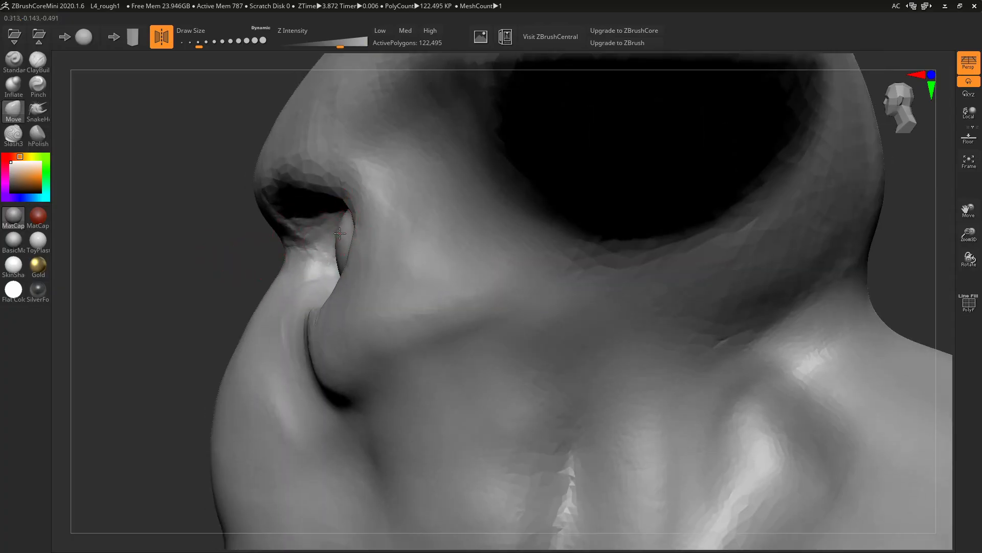
Push the outer socket rim back around the eyeball and refine the eyeball's outer edge with the Move brush.
drag(335, 249, 377, 244)
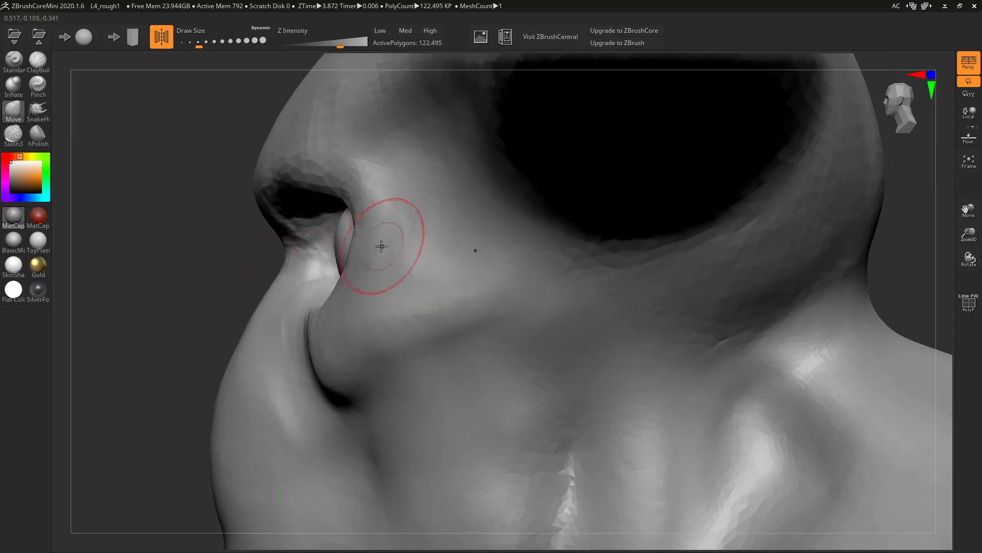
mouse_move(197, 233)
mouse_down()
mouse_move(254, 259)
mouse_move(227, 268)
mouse_up()
mouse_move(483, 255)
mouse_down()
mouse_move(458, 263)
mouse_move(471, 256)
mouse_up()
drag(225, 285, 206, 280)
drag(381, 271, 386, 283)
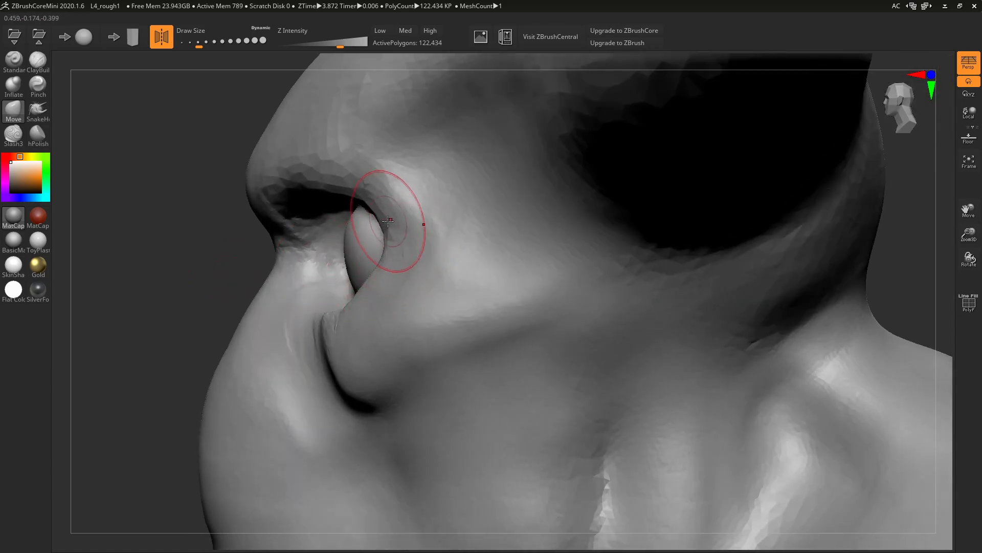
drag(191, 259, 637, 266)
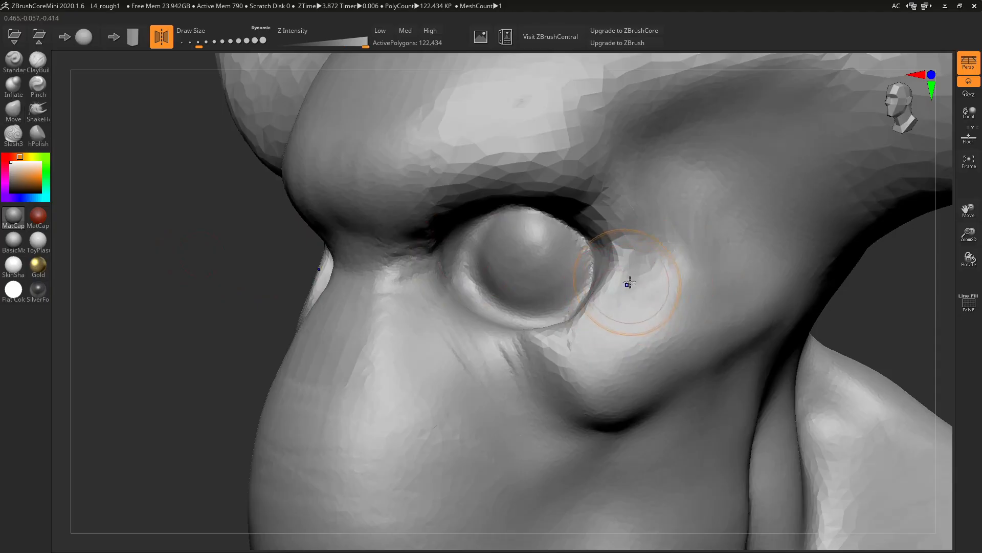
mouse_move(859, 307)
shift+mouse_down()
mouse_move(888, 311)
mouse_move(839, 307)
shift+mouse_up()
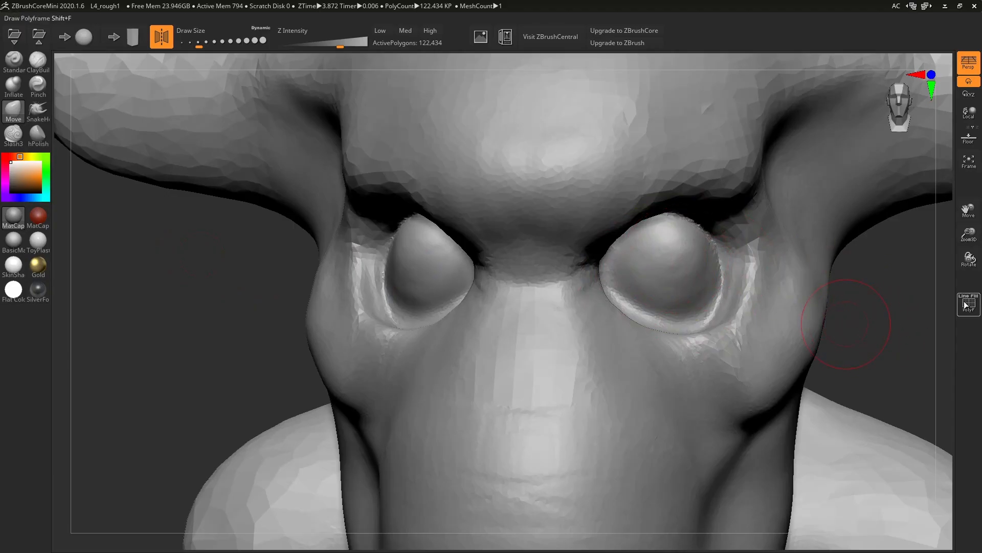
alt+drag(852, 336, 814, 328)
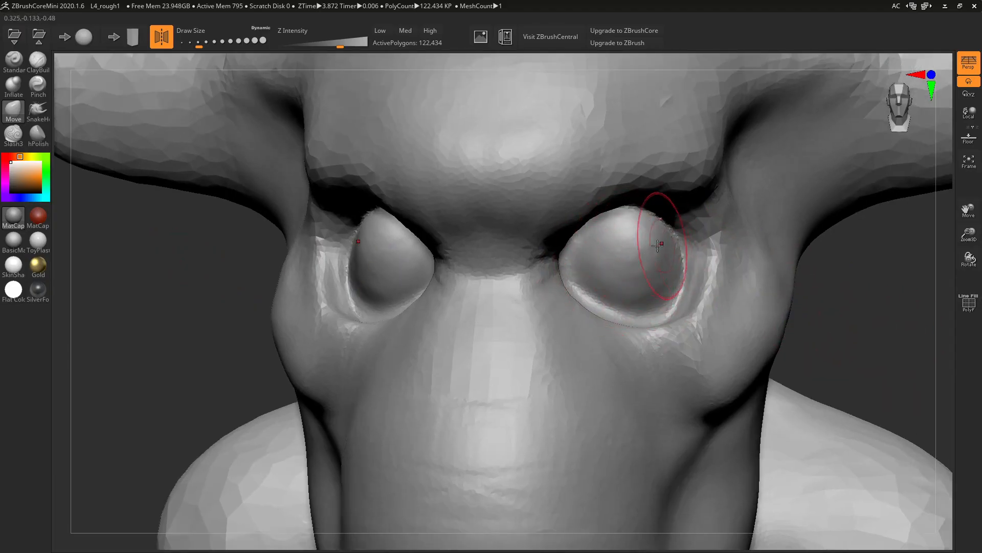
drag(845, 332, 867, 333)
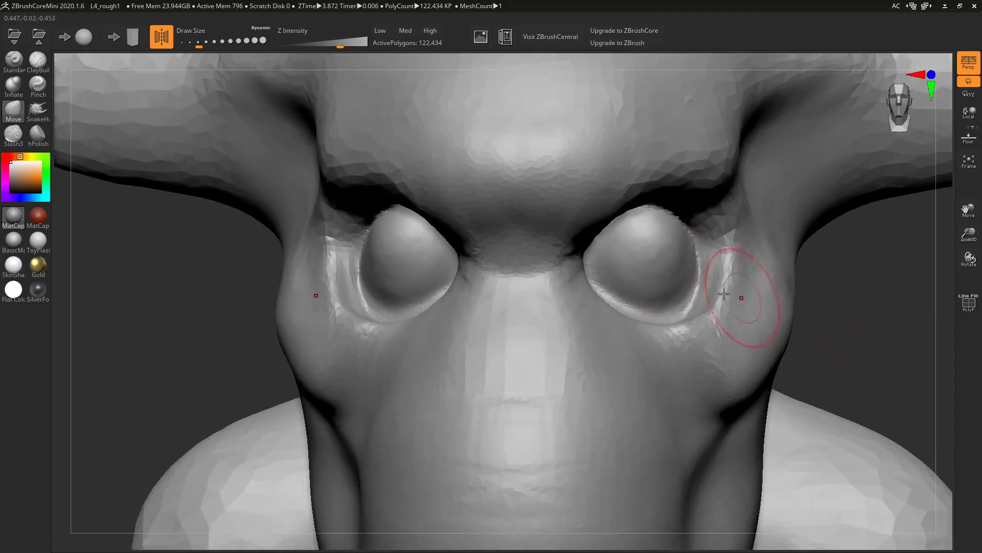
drag(913, 300, 882, 303)
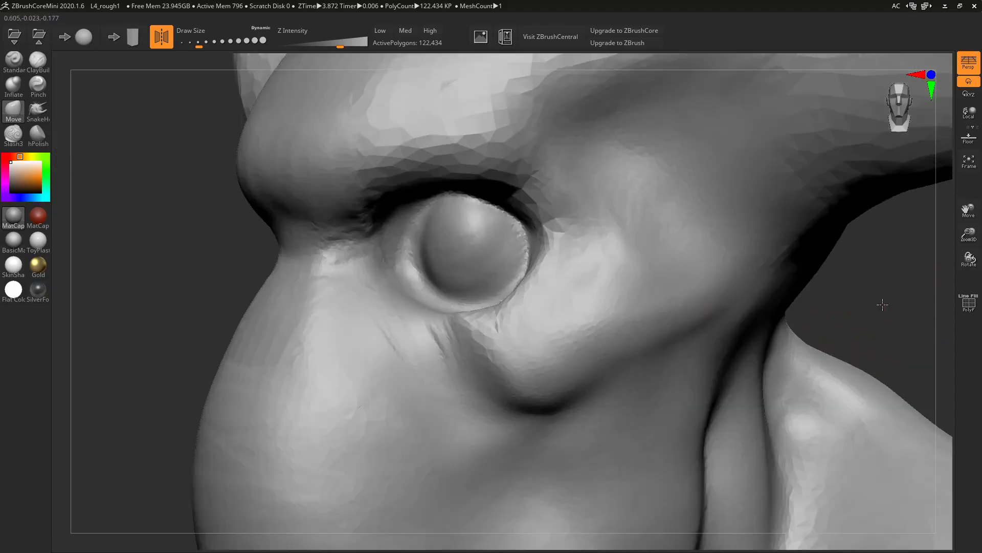
Refine the eyeball's front and side contours with a smaller Move brush.
drag(406, 258, 405, 255)
key(s)
drag(212, 263, 232, 255)
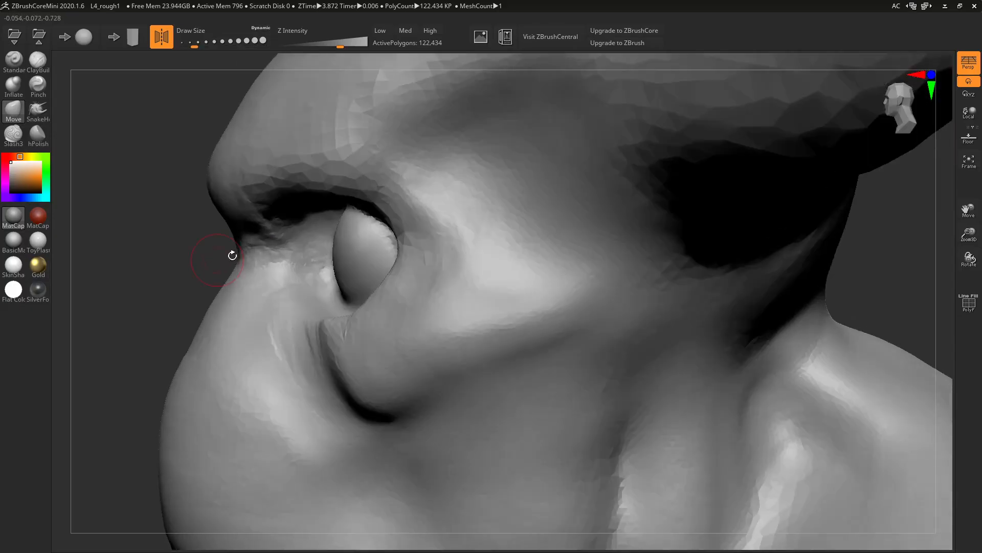
drag(163, 261, 366, 257)
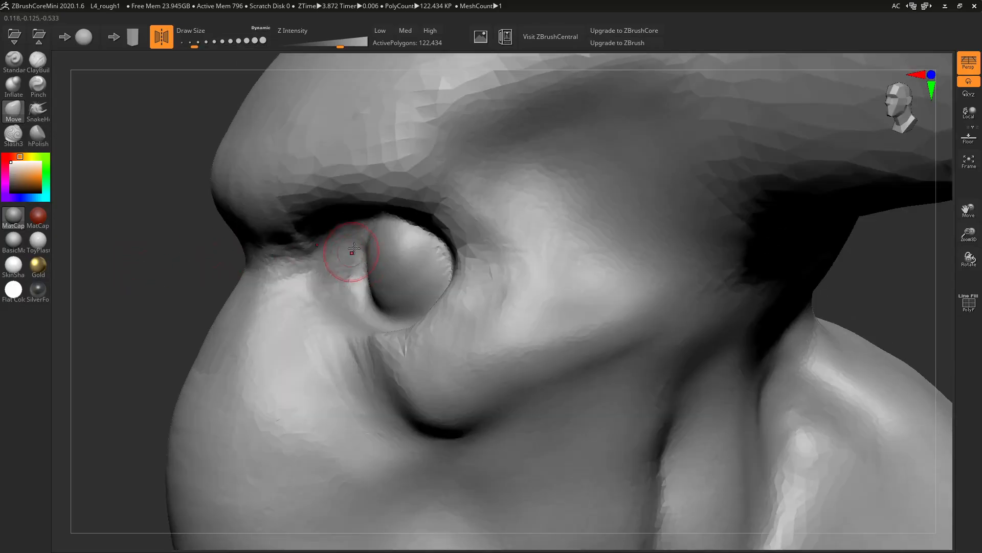
drag(187, 275, 256, 254)
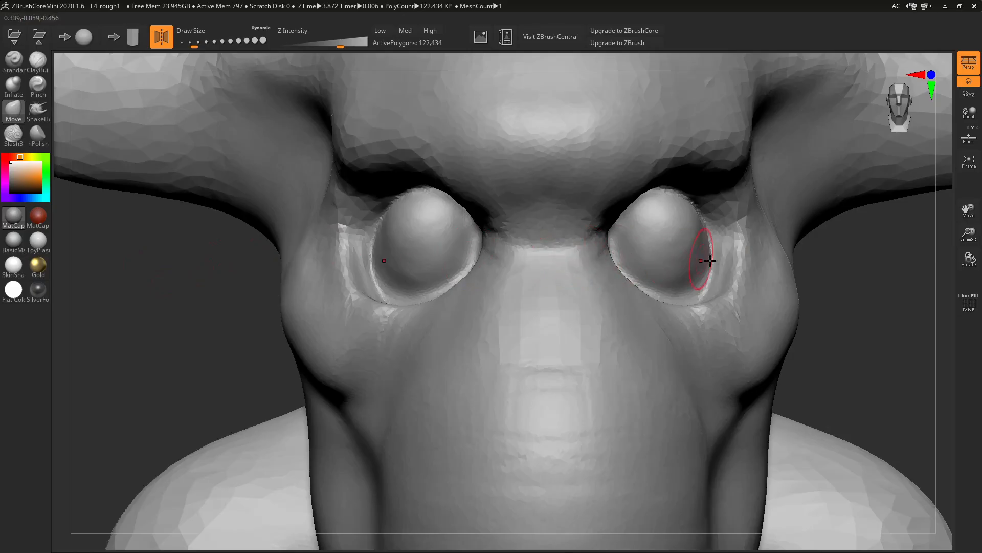
drag(825, 305, 686, 281)
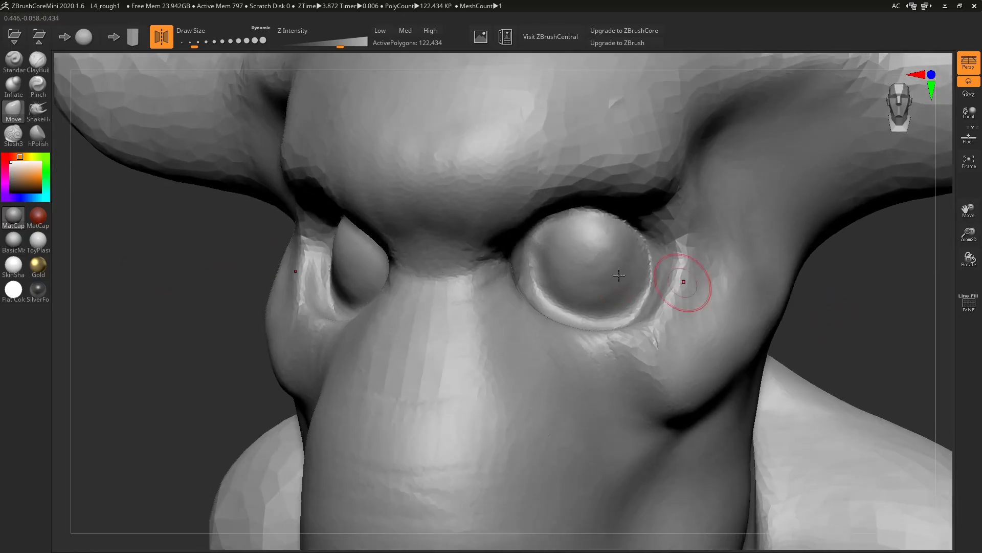
Smooth the eyeball surface and its lower outer edge.
key(shift)
mouse_move(607, 255)
shift+mouse_down()
mouse_move(588, 268)
mouse_move(625, 275)
shift+mouse_up()
key(s)
click(833, 299)
key(shift)
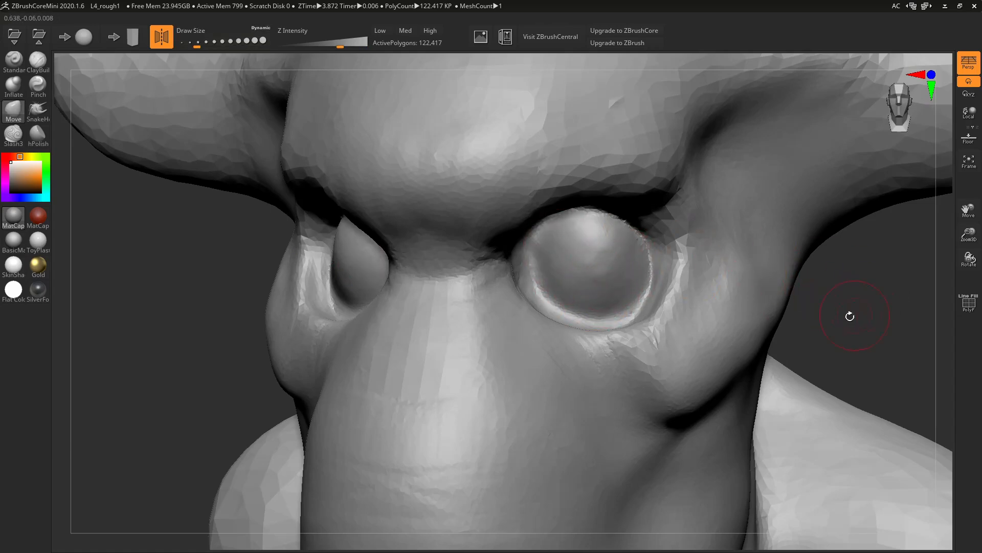
Push the front edge of the cheek fold below the eye backward in side view with the Move brush.
drag(851, 314, 762, 300)
drag(866, 321, 723, 320)
key(s)
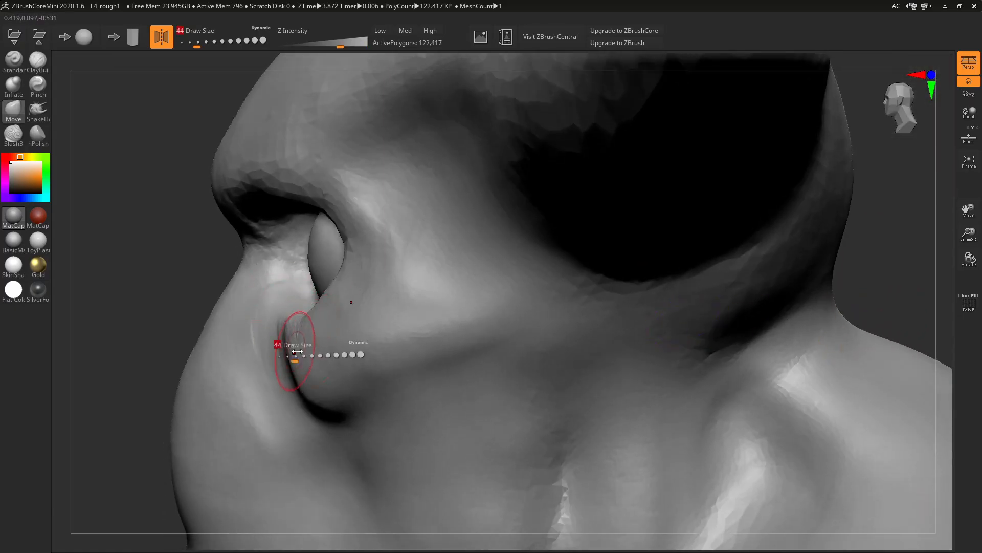
mouse_move(297, 353)
mouse_down()
mouse_move(336, 347)
mouse_move(280, 323)
mouse_move(309, 329)
mouse_up()
key(s)
key(s)
key(s)
drag(344, 296, 338, 295)
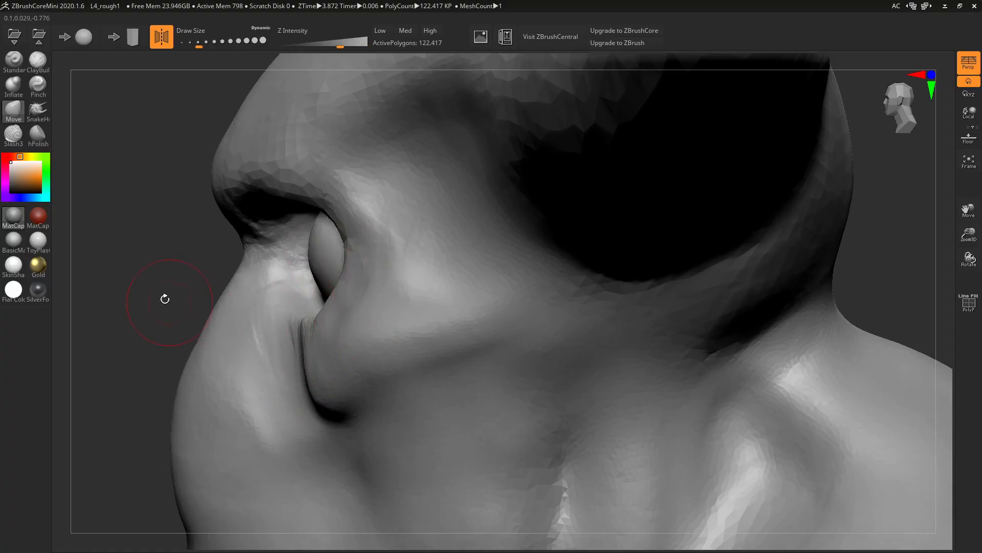
Build up a lower eyelid in layered strips across the base of the eyeball with a small ClayBuildup brush.
drag(164, 297, 324, 273)
drag(884, 334, 795, 307)
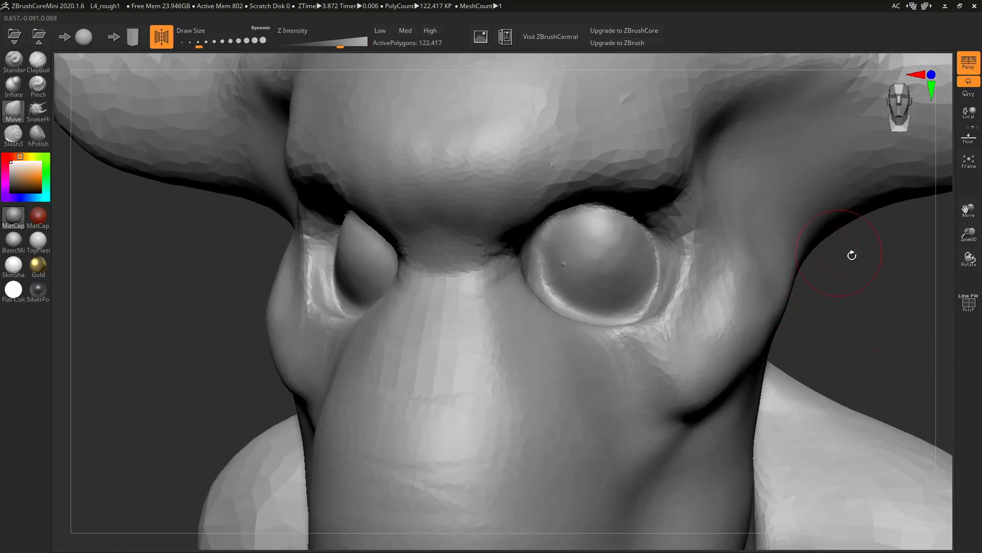
click(38, 59)
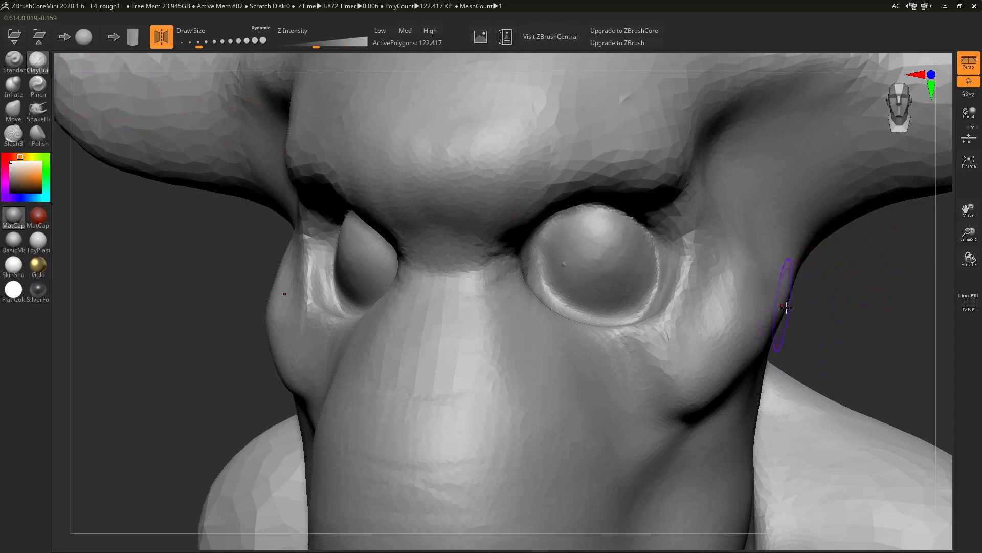
mouse_move(856, 318)
mouse_down()
mouse_move(795, 311)
mouse_move(823, 303)
mouse_up()
key(s)
click(806, 315)
mouse_move(575, 303)
mouse_down()
mouse_move(529, 294)
mouse_move(538, 284)
mouse_move(590, 301)
mouse_up()
drag(504, 287, 624, 276)
mouse_move(510, 286)
mouse_down()
mouse_move(556, 301)
mouse_move(611, 300)
mouse_move(598, 309)
mouse_move(629, 302)
mouse_up()
mouse_move(504, 283)
mouse_down()
mouse_move(604, 295)
mouse_move(627, 285)
mouse_move(507, 290)
mouse_move(565, 299)
mouse_move(626, 293)
mouse_up()
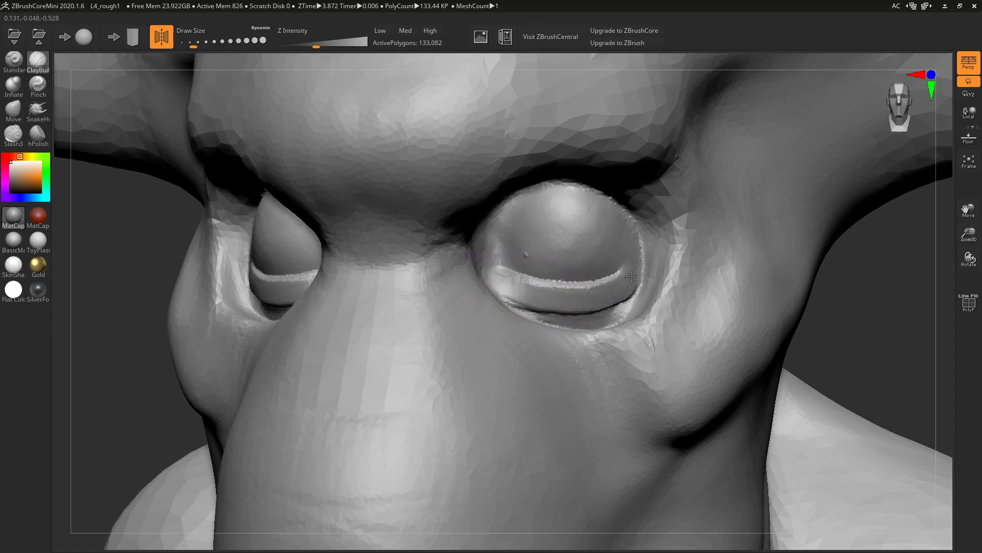
drag(512, 295, 633, 301)
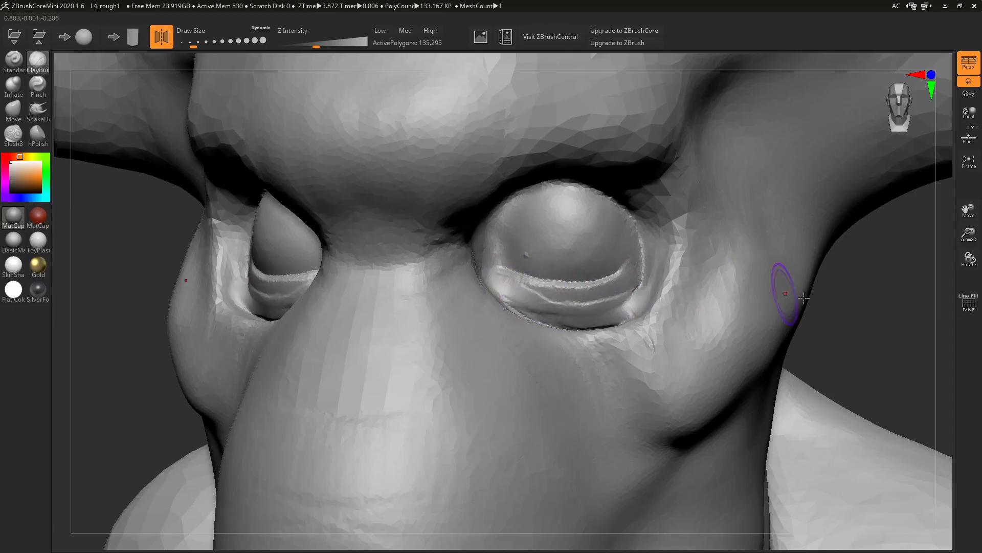
Add more clay strips to the lower eyelid and extend them up to the outer eye corner.
drag(876, 317, 849, 335)
mouse_move(497, 350)
mouse_down()
mouse_move(581, 357)
mouse_move(603, 331)
mouse_up()
mouse_move(478, 323)
mouse_down()
mouse_move(514, 338)
mouse_move(573, 333)
mouse_move(614, 323)
mouse_move(604, 309)
mouse_move(632, 296)
mouse_up()
drag(886, 291, 916, 279)
mouse_move(636, 317)
mouse_down()
mouse_move(702, 259)
mouse_move(618, 315)
mouse_up()
drag(536, 297, 639, 320)
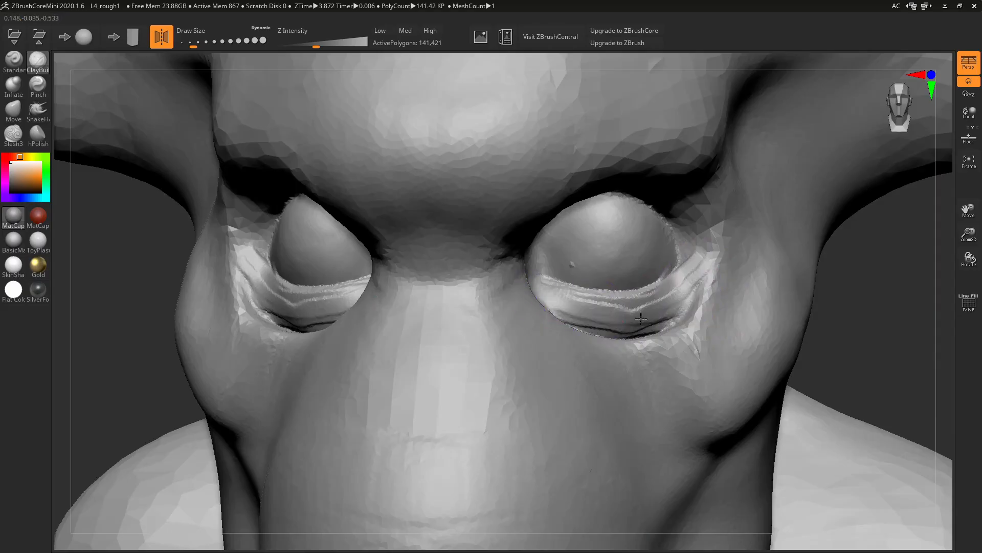
Fill the gap between the lower eyelid and socket rim with clay, working from the nose side to the outer corner.
mouse_move(908, 286)
mouse_down()
mouse_move(866, 285)
mouse_move(814, 256)
mouse_up()
mouse_move(427, 281)
mouse_down()
mouse_move(464, 295)
mouse_move(459, 304)
mouse_move(453, 296)
mouse_up()
drag(99, 249, 164, 269)
mouse_move(394, 340)
mouse_down()
mouse_move(438, 346)
mouse_move(404, 350)
mouse_move(464, 351)
mouse_up()
mouse_move(396, 328)
mouse_down()
mouse_move(465, 355)
mouse_move(461, 342)
mouse_move(500, 337)
mouse_up()
shift+drag(125, 269, 235, 272)
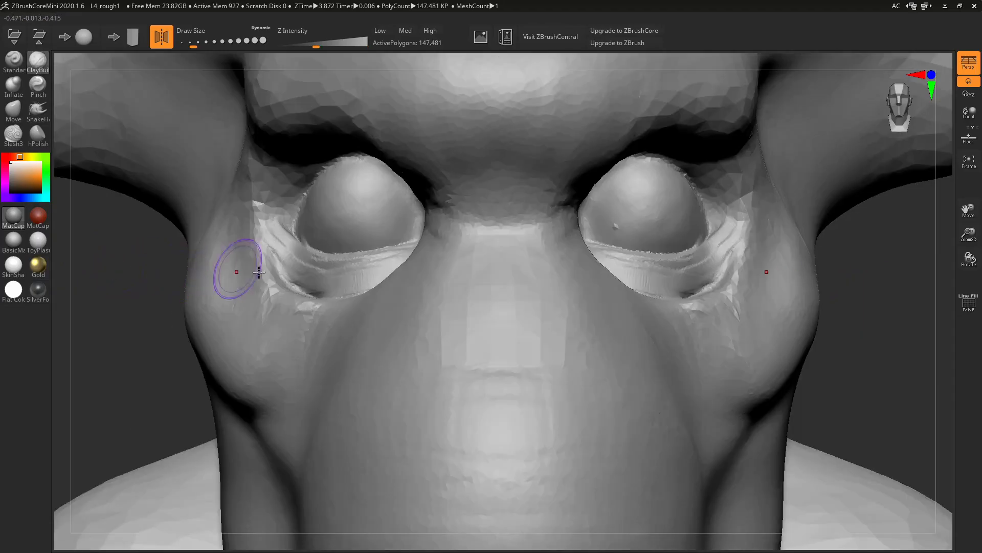
mouse_move(685, 291)
mouse_down()
mouse_move(662, 266)
mouse_move(708, 251)
mouse_move(740, 225)
mouse_move(734, 239)
mouse_up()
mouse_move(885, 312)
mouse_down()
mouse_move(851, 335)
mouse_move(742, 323)
mouse_up()
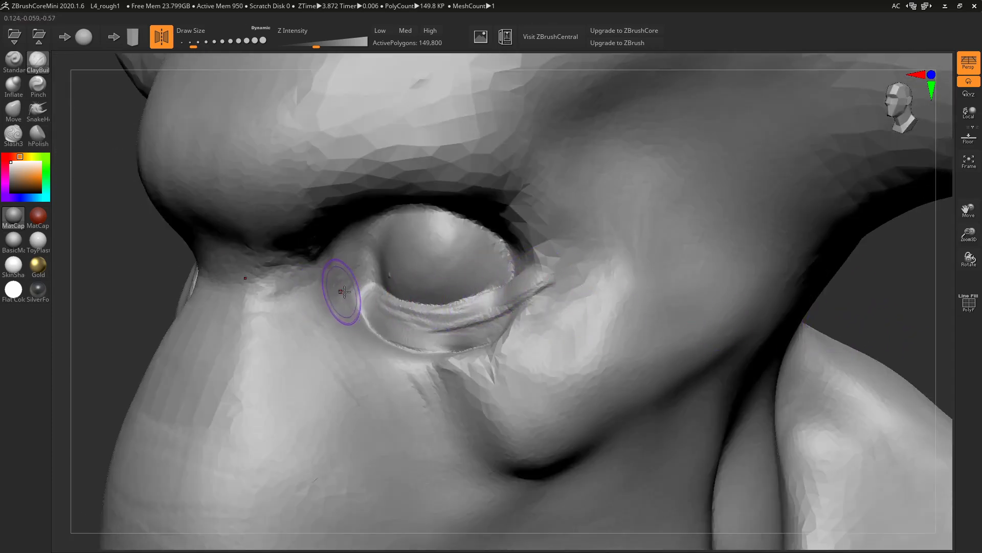
Add clay at the inner eye corner with a smaller ClayBuildup brush and smooth the lower eyelid.
key(s)
drag(358, 291, 362, 288)
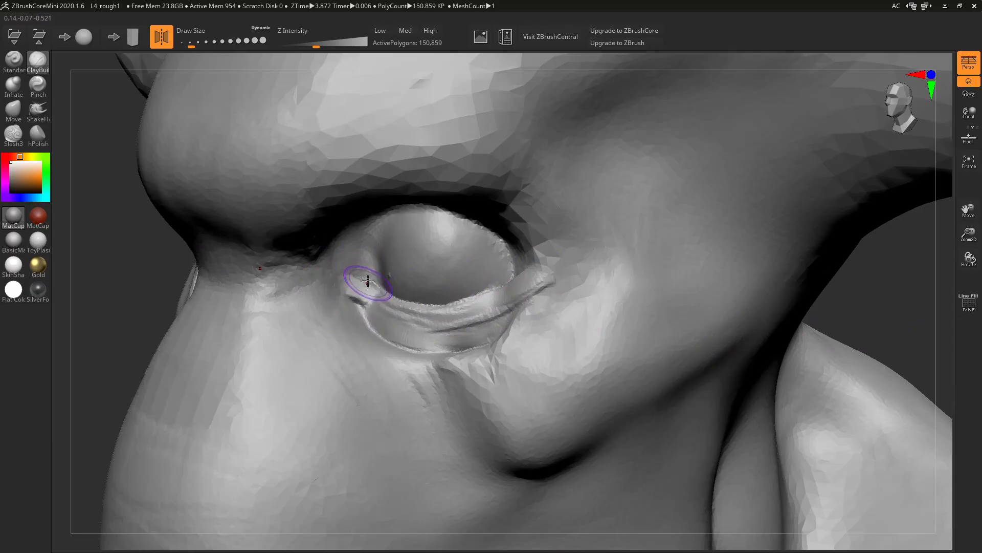
drag(124, 262, 152, 262)
mouse_move(462, 297)
mouse_down()
mouse_move(428, 287)
mouse_move(442, 289)
mouse_up()
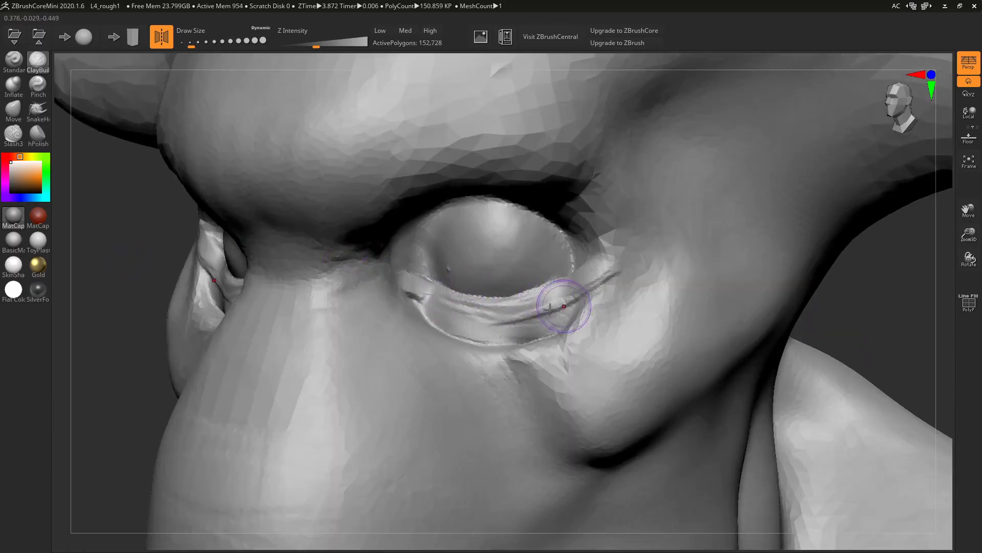
mouse_move(490, 314)
shift+mouse_down()
mouse_move(573, 319)
mouse_move(553, 330)
mouse_move(559, 343)
mouse_move(548, 333)
mouse_move(537, 334)
mouse_move(558, 336)
mouse_move(522, 339)
shift+mouse_up()
key(s)
key(s)
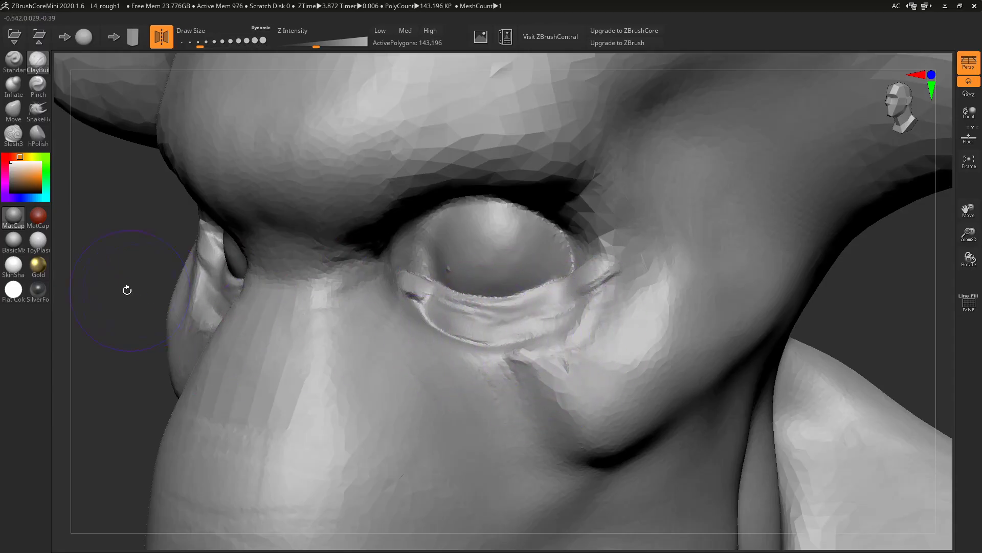
Push the lower eyelid's side profile back against the eyeball with the Move brush.
drag(141, 275, 355, 234)
click(14, 110)
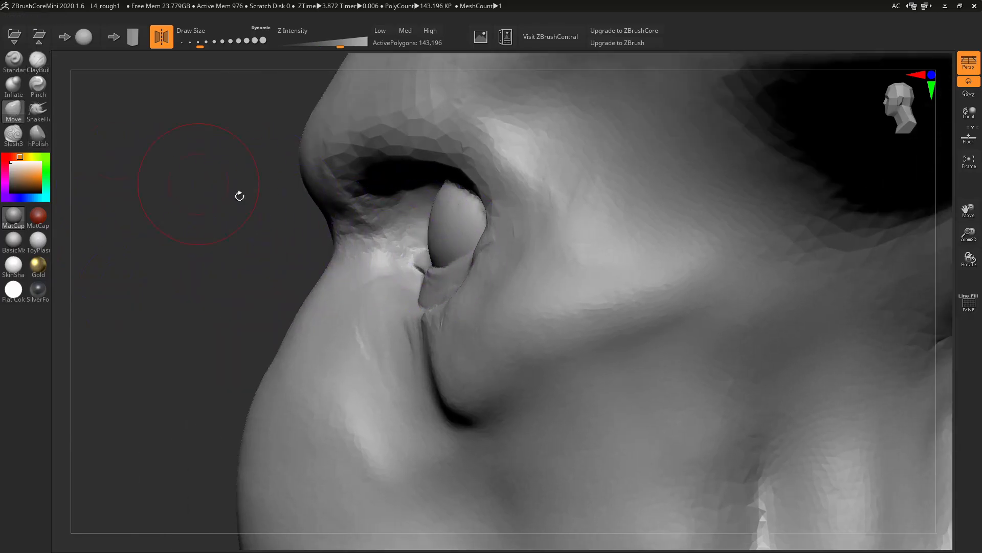
key(s)
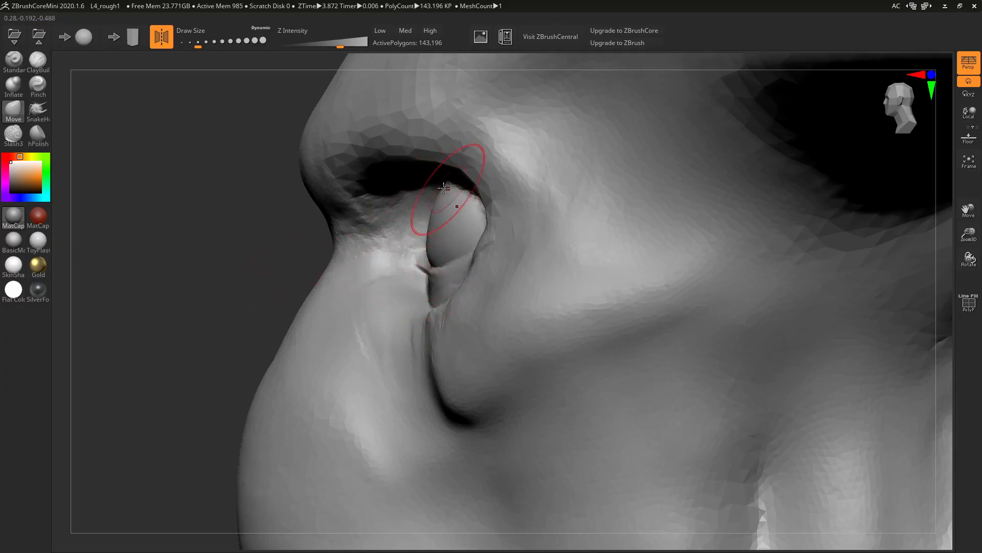
drag(286, 246, 56, 315)
Smooth the lower eyelid into the area below the eye and touch up its shape with a smaller Move brush.
mouse_move(802, 342)
mouse_down()
mouse_move(791, 331)
mouse_move(804, 360)
mouse_up()
mouse_move(649, 308)
shift+mouse_down()
mouse_move(682, 283)
mouse_move(558, 315)
mouse_move(665, 297)
shift+mouse_up()
key(s)
drag(842, 301, 806, 276)
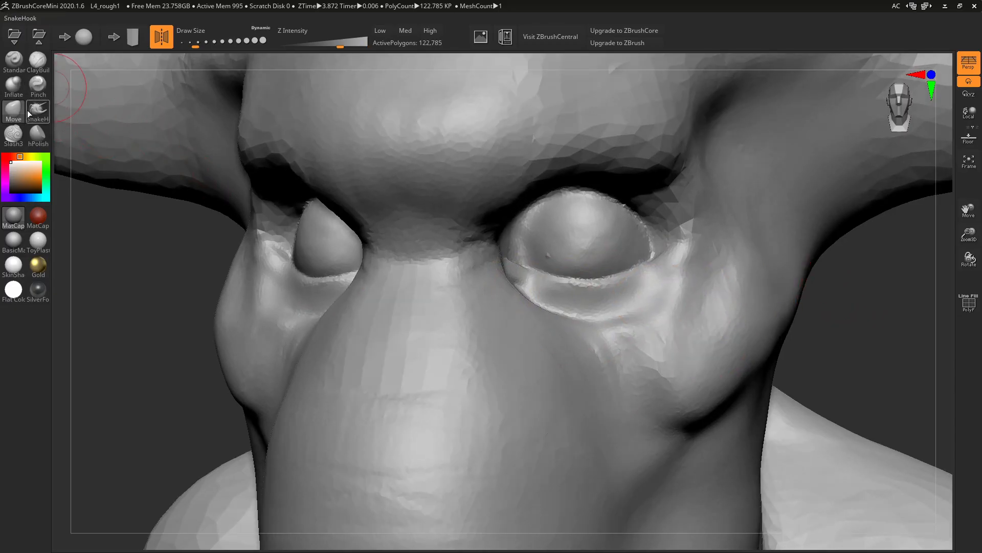
key(s)
drag(633, 284, 636, 285)
Lay a thin ClayBuildup ridge along the lower eyelid to the outer corner and smooth it into the surface.
click(37, 60)
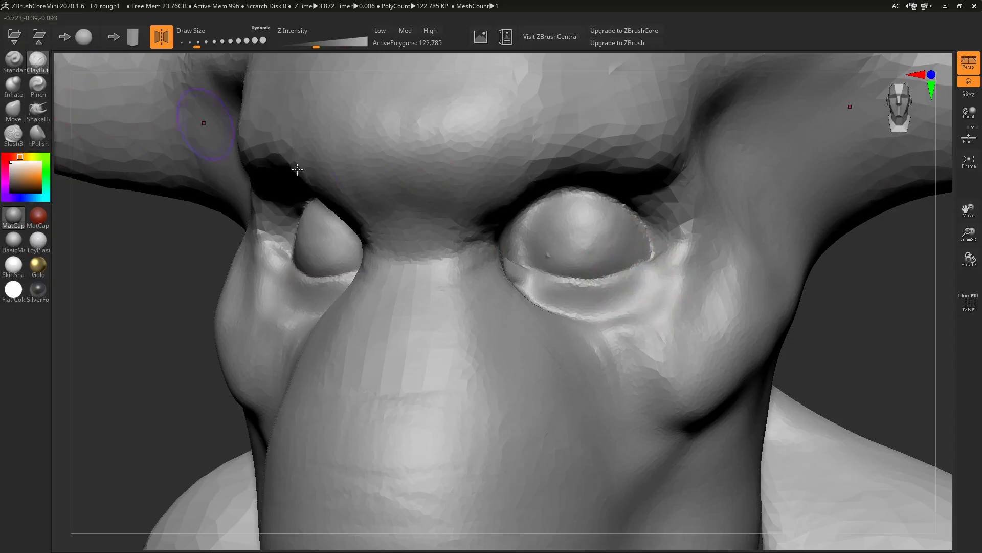
key(s)
mouse_move(616, 284)
mouse_down()
mouse_move(568, 288)
mouse_move(613, 288)
mouse_up()
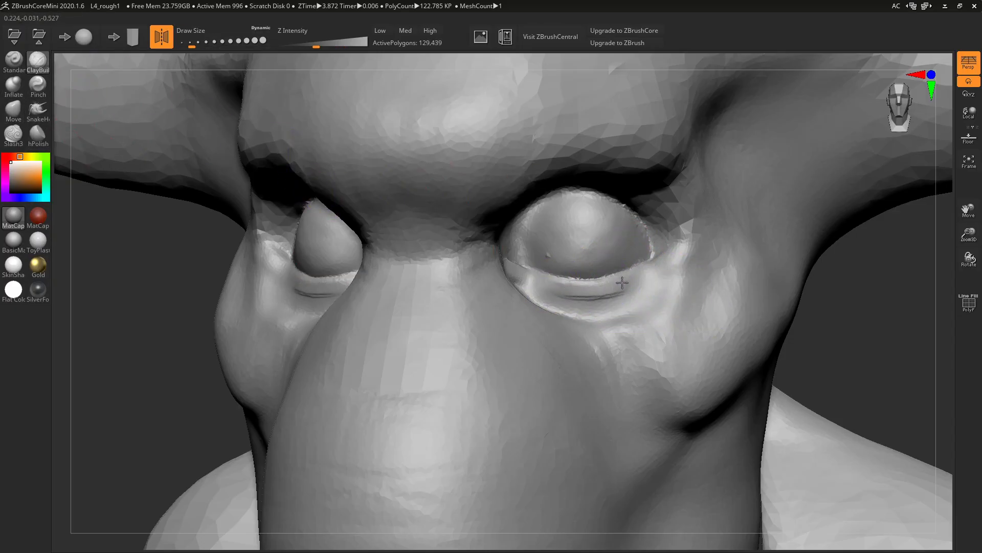
drag(664, 264, 678, 259)
drag(609, 284, 675, 260)
drag(539, 293, 666, 292)
shift+drag(567, 298, 681, 265)
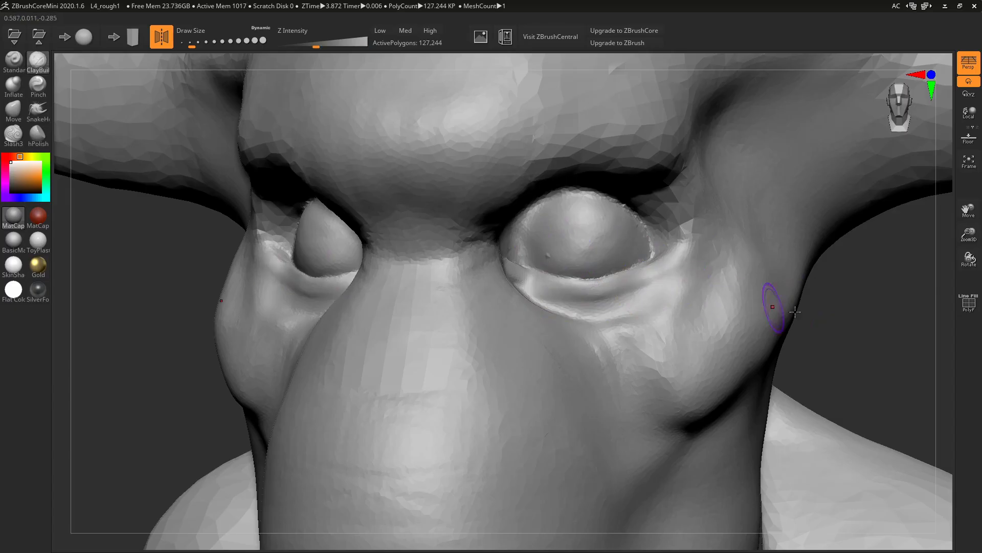
Thicken the lower eyelid with ClayBuildup strokes from the inner corner outward and soften the creases.
drag(842, 318, 467, 241)
drag(457, 287, 465, 286)
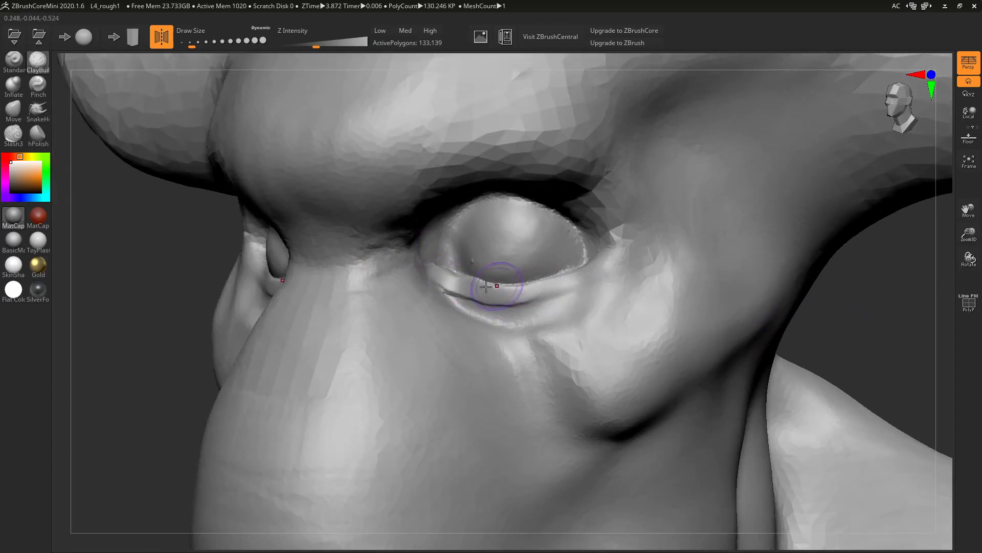
drag(525, 293, 599, 285)
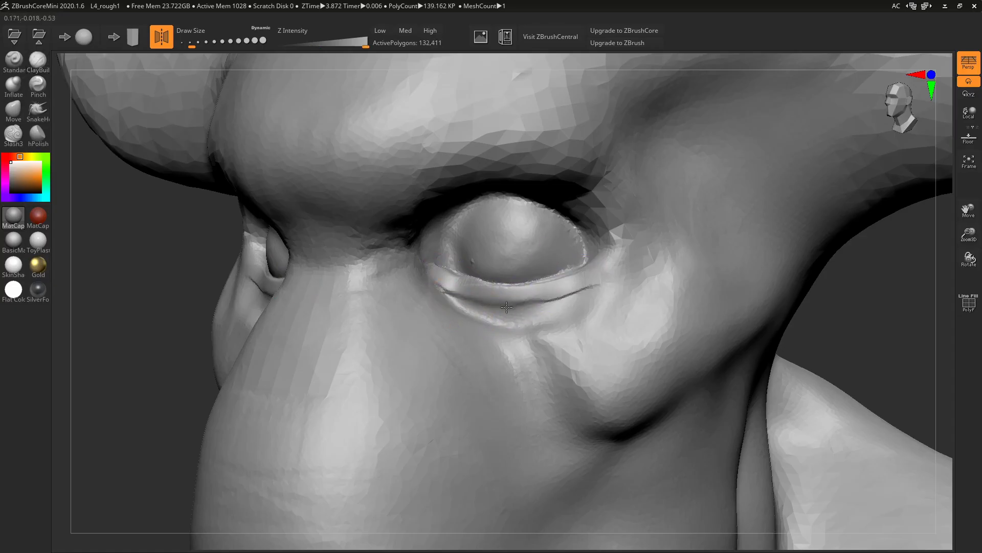
mouse_move(504, 314)
mouse_down()
mouse_move(573, 294)
mouse_move(502, 312)
mouse_move(445, 297)
mouse_move(508, 322)
mouse_up()
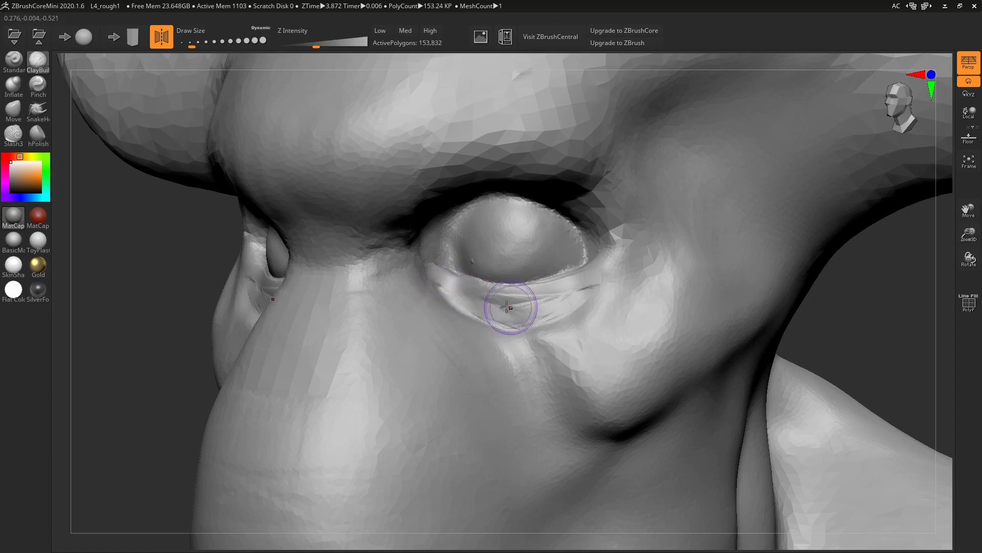
drag(865, 327, 916, 330)
mouse_move(508, 290)
shift+mouse_down()
mouse_move(532, 294)
mouse_move(491, 286)
mouse_move(529, 278)
mouse_move(416, 288)
shift+mouse_up()
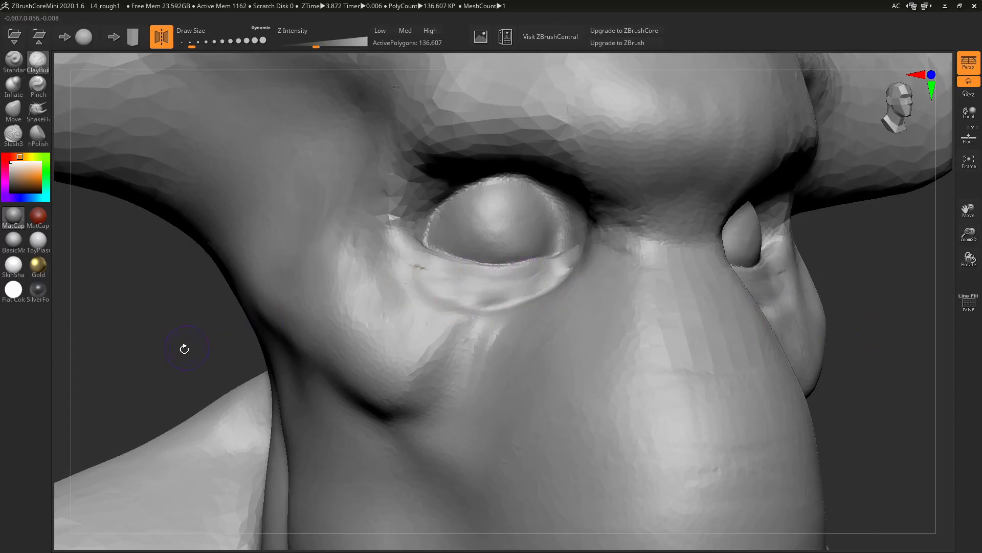
Add clay to the lower eyelid's rim in side view and smooth it from the front.
drag(172, 346, 118, 333)
mouse_move(139, 275)
mouse_down()
mouse_move(118, 264)
mouse_move(149, 260)
mouse_up()
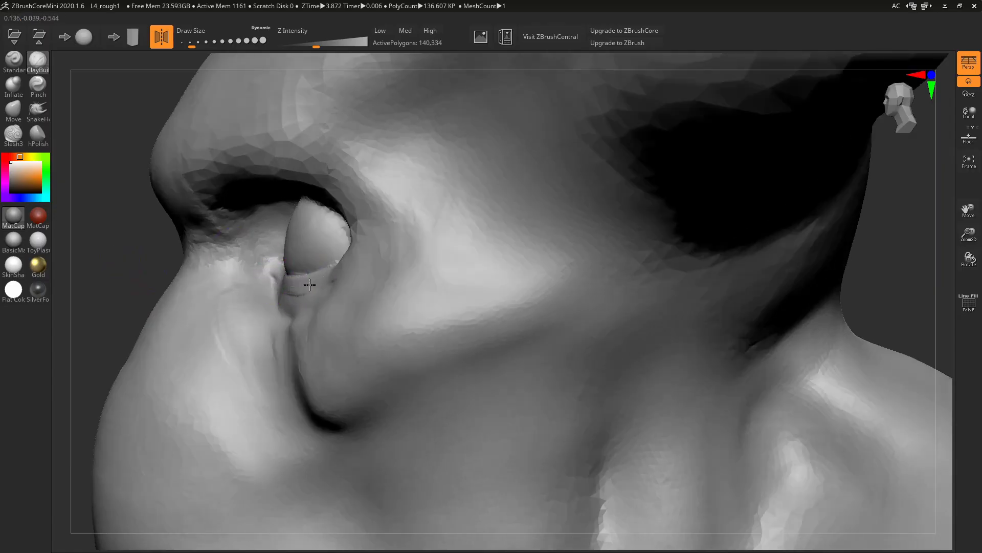
drag(299, 286, 327, 276)
drag(132, 256, 226, 257)
mouse_move(634, 294)
mouse_down()
mouse_move(592, 291)
mouse_move(656, 296)
mouse_up()
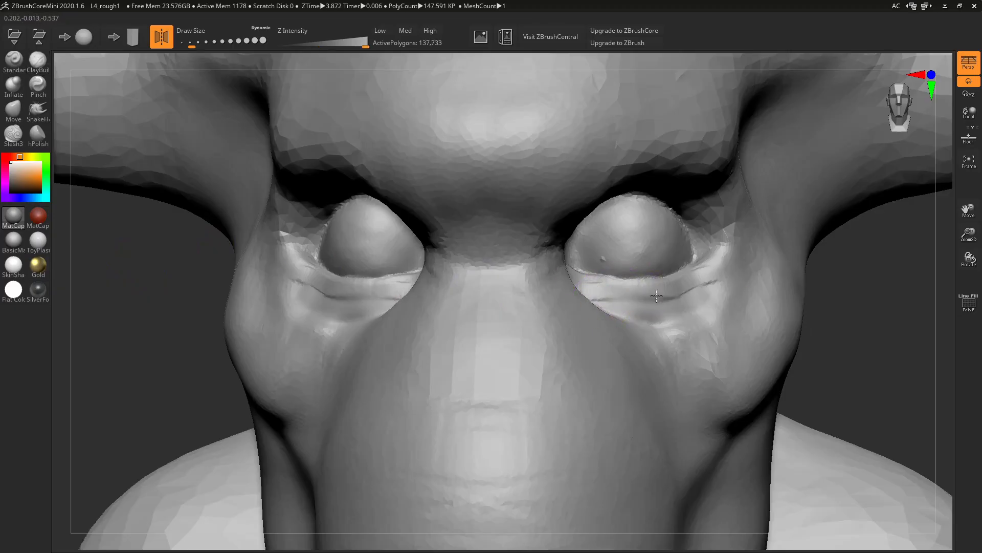
Build up clay at the outer eye corner above the end of the lower eyelid.
drag(867, 313, 772, 299)
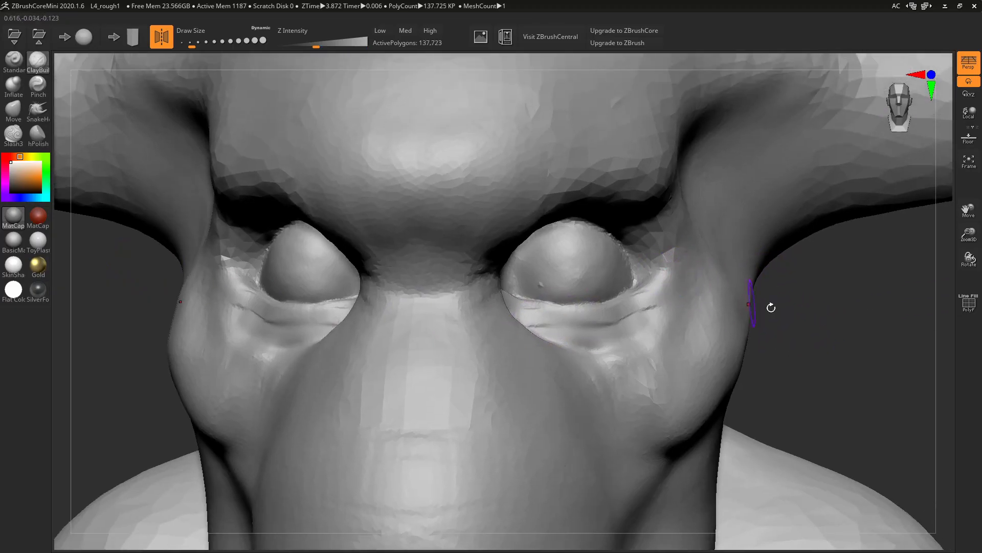
drag(813, 327, 759, 304)
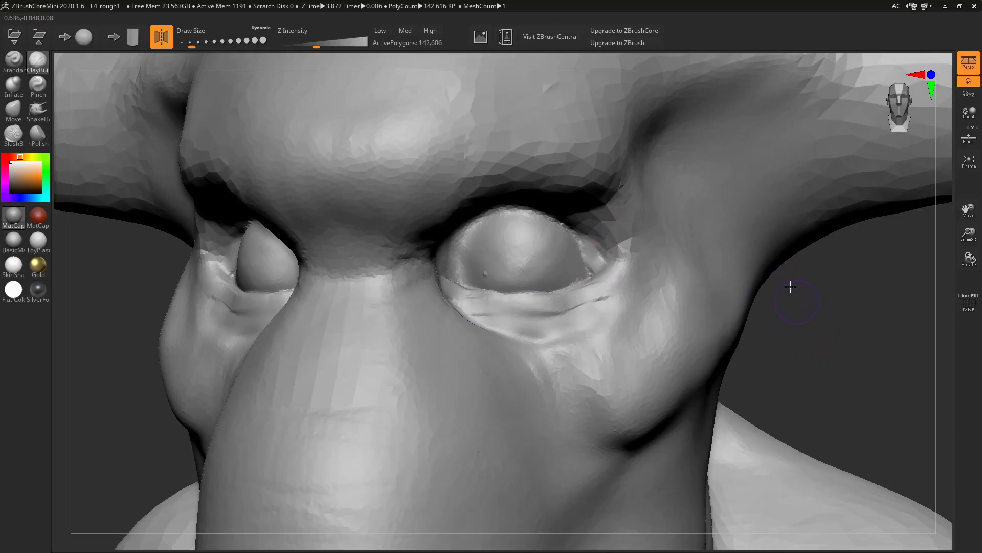
drag(791, 286, 514, 167)
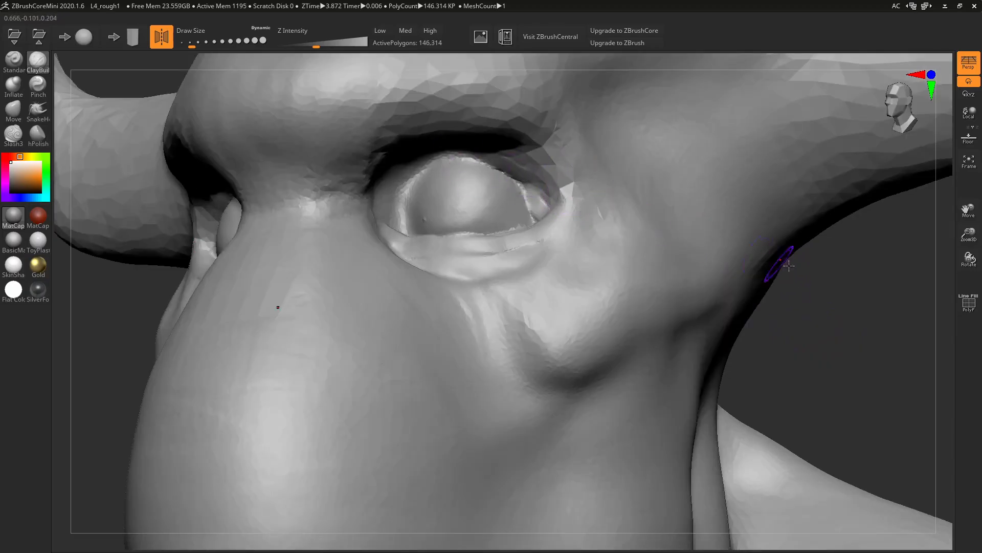
mouse_move(789, 265)
mouse_down()
mouse_move(824, 302)
mouse_move(559, 246)
mouse_up()
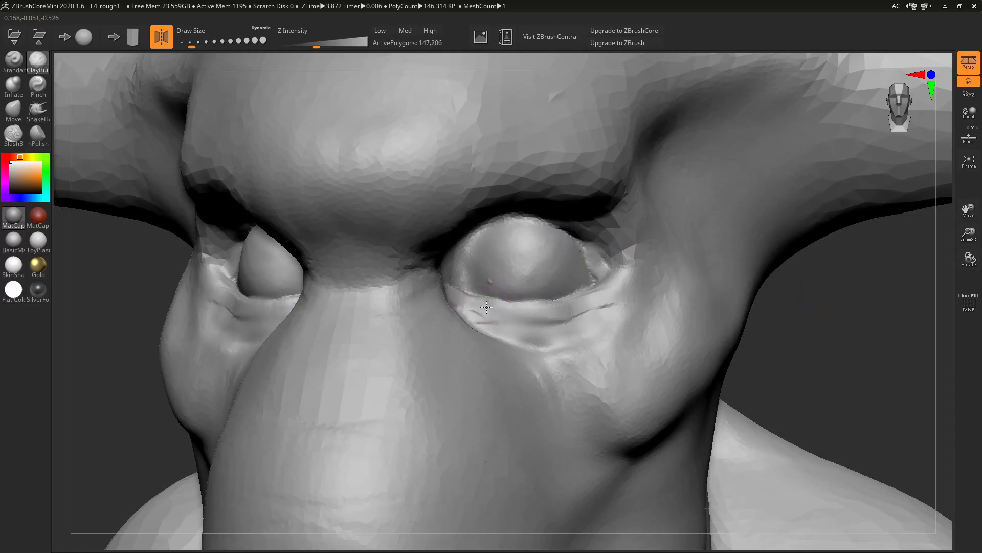
Lay another clay strip along the lower eyelid's rim beneath the eyeball and smooth it.
mouse_move(486, 307)
mouse_down()
mouse_move(504, 307)
mouse_move(487, 306)
mouse_up()
drag(559, 306, 598, 300)
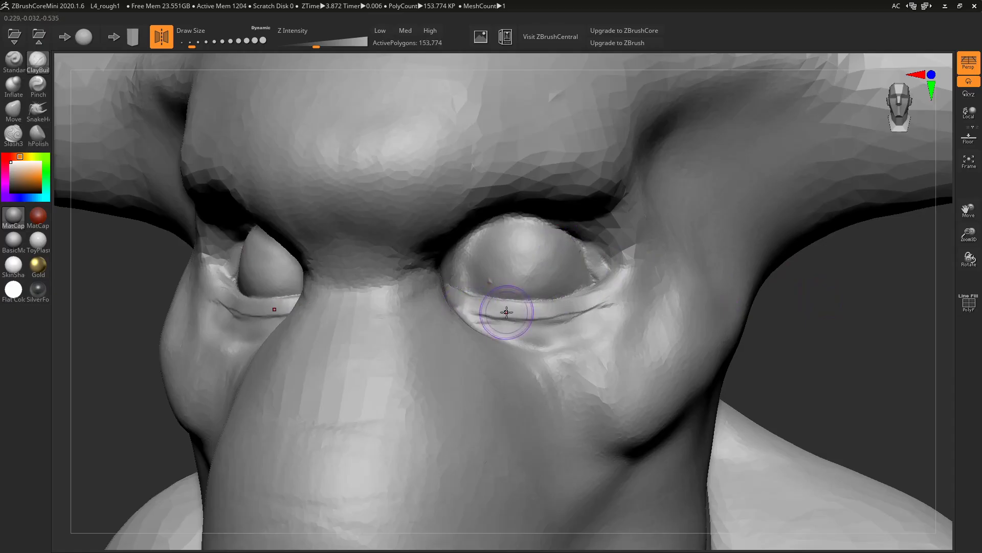
mouse_move(506, 311)
shift+mouse_down()
mouse_move(538, 326)
mouse_move(513, 319)
mouse_move(536, 317)
shift+mouse_up()
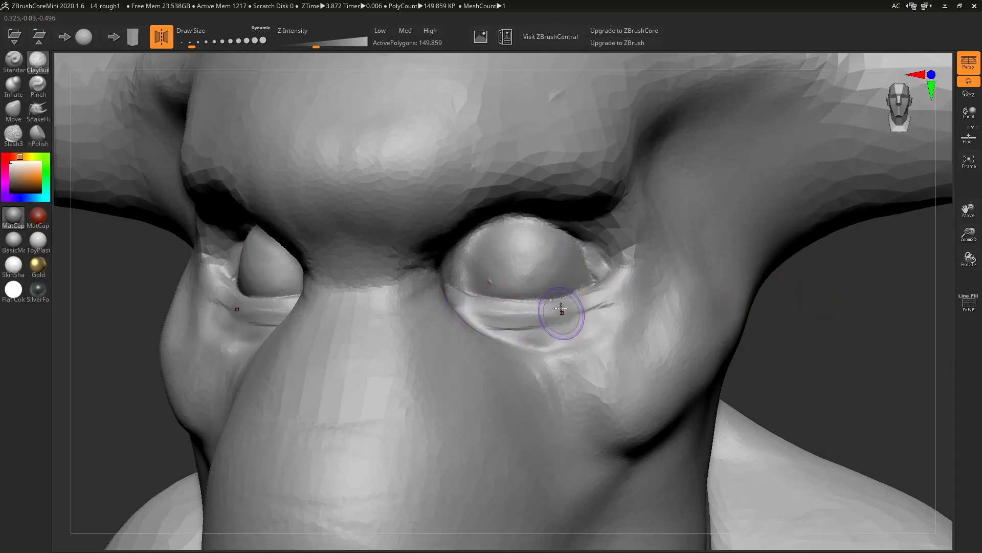
Build up an upper eyelid band over the eyeball with ClayBuildup at a draw size of about 37, covering outer to inner corner.
key(s)
click(833, 328)
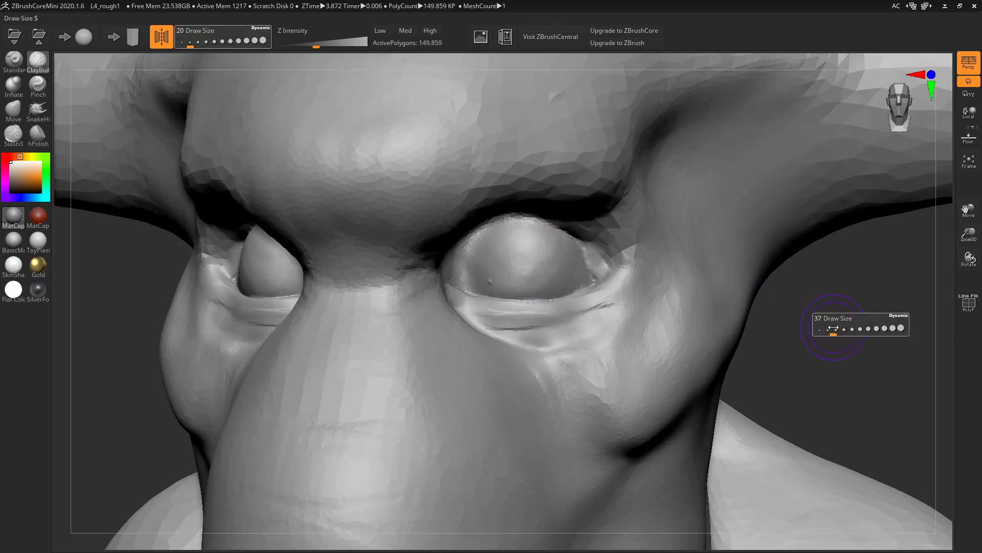
drag(829, 323, 823, 307)
mouse_move(535, 199)
mouse_down()
mouse_move(494, 202)
mouse_move(553, 207)
mouse_up()
mouse_move(494, 203)
mouse_down()
mouse_move(543, 205)
mouse_move(589, 234)
mouse_up()
drag(569, 216, 623, 247)
drag(588, 231, 622, 248)
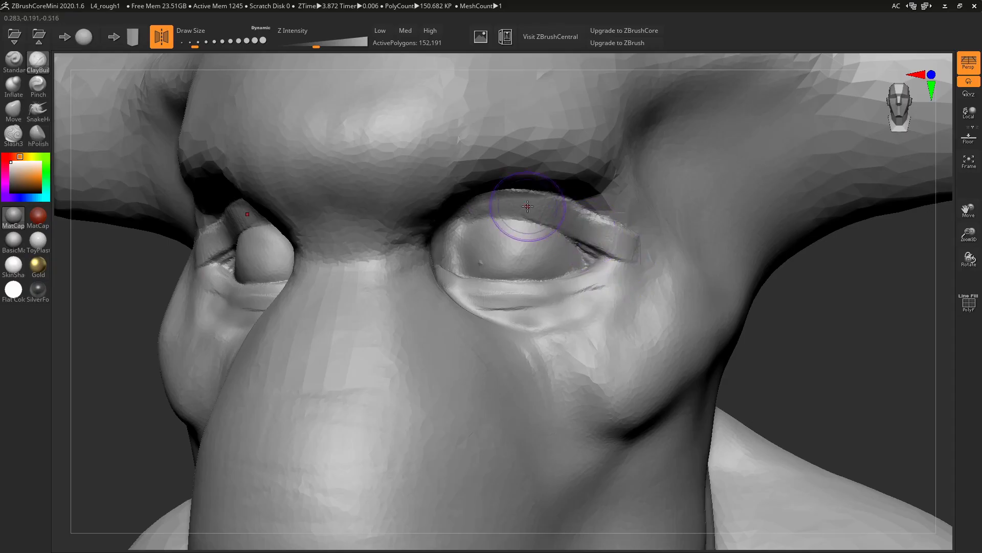
mouse_move(504, 206)
mouse_down()
mouse_move(461, 224)
mouse_move(502, 211)
mouse_move(447, 244)
mouse_move(446, 258)
mouse_up()
key(s)
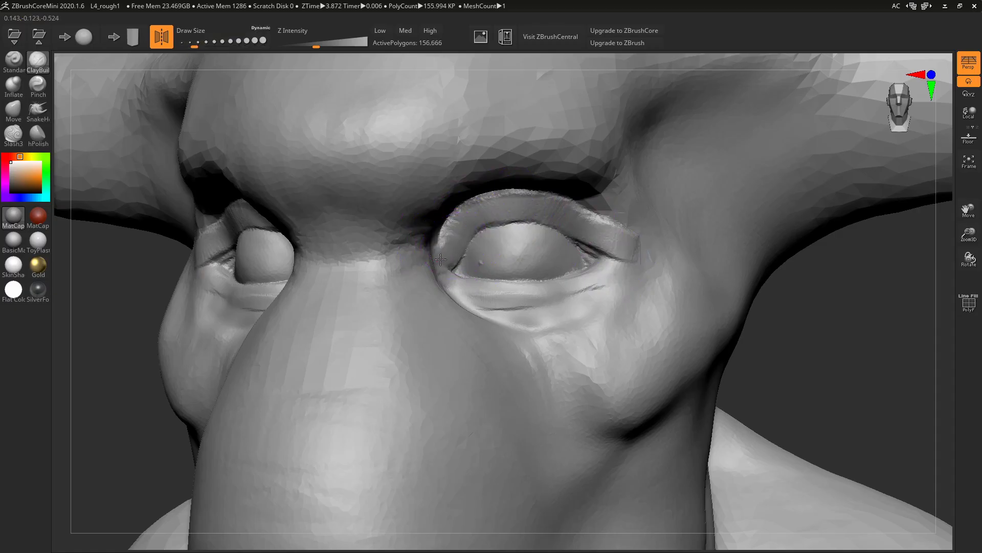
Add clay along the upper eyelid from the side and smooth the band into a rounded fold.
mouse_move(895, 326)
mouse_down()
mouse_move(859, 351)
mouse_move(870, 307)
mouse_move(691, 302)
mouse_up()
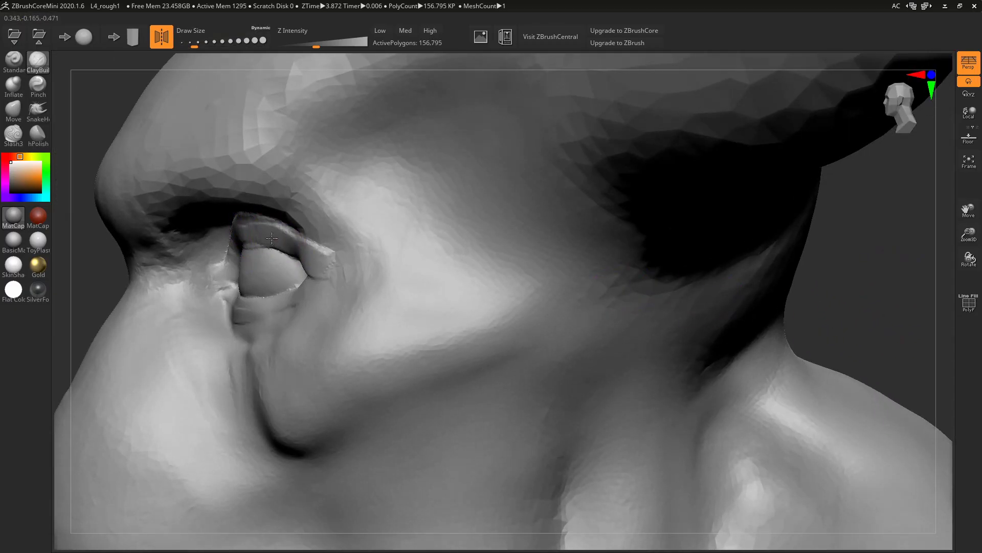
drag(236, 235, 358, 248)
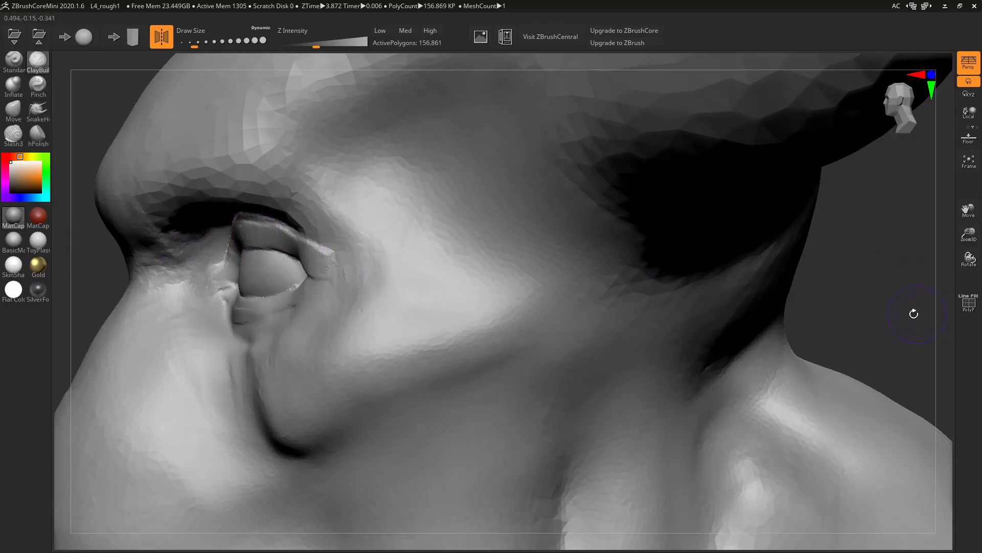
drag(913, 313, 833, 301)
mouse_move(550, 250)
mouse_down()
mouse_move(527, 259)
mouse_move(507, 251)
mouse_move(578, 248)
mouse_up()
drag(824, 306, 692, 247)
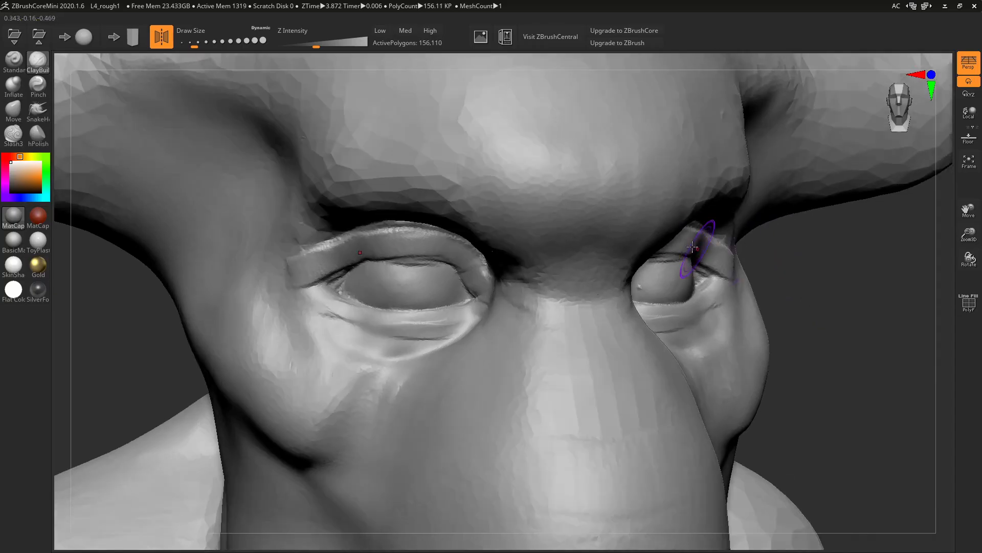
drag(865, 290, 775, 289)
shift+drag(478, 215, 554, 248)
drag(834, 313, 750, 292)
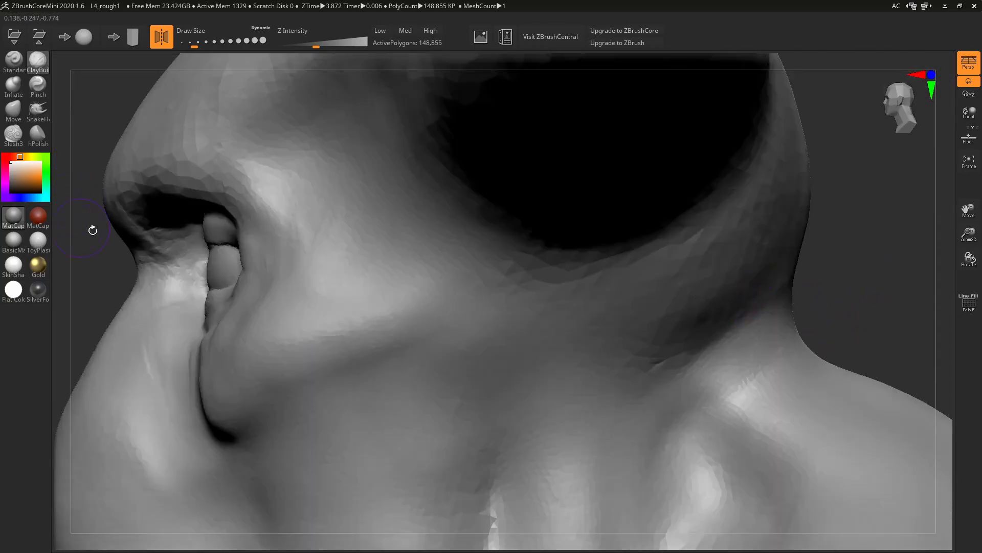
Pull the upper eyelid forward in profile with the Move brush and adjust the lower eyelid near the inner corner.
drag(96, 270, 77, 183)
click(23, 121)
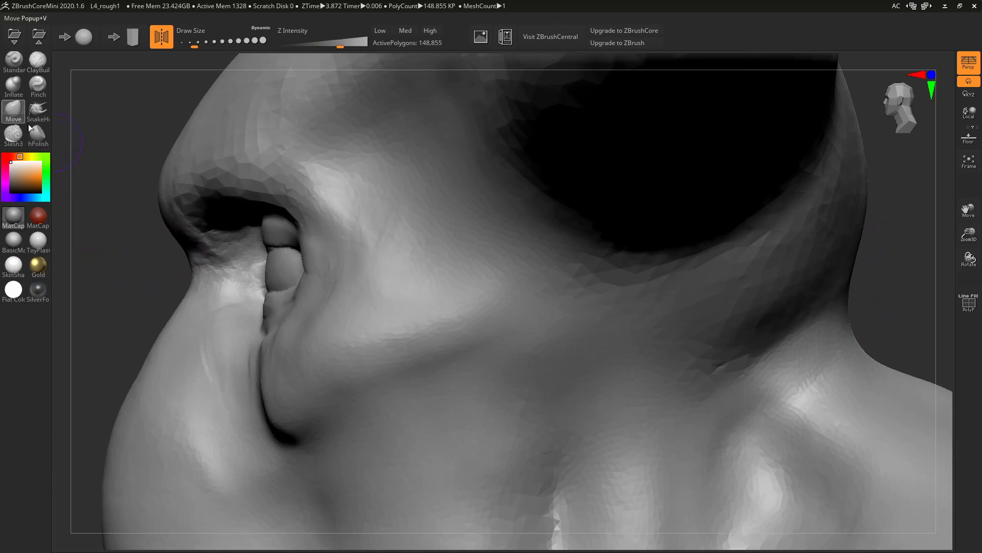
key(s)
click(269, 249)
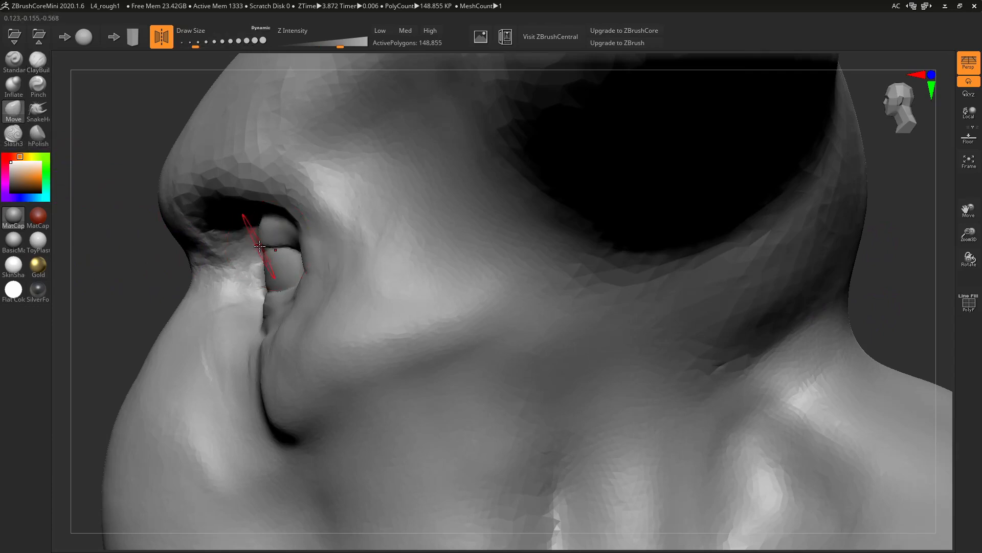
drag(260, 239, 256, 238)
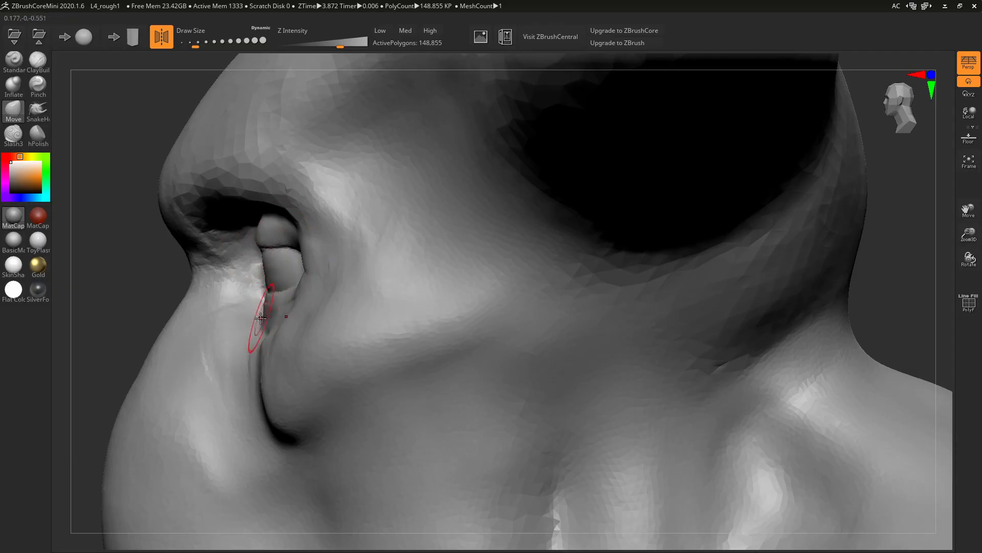
drag(82, 285, 219, 297)
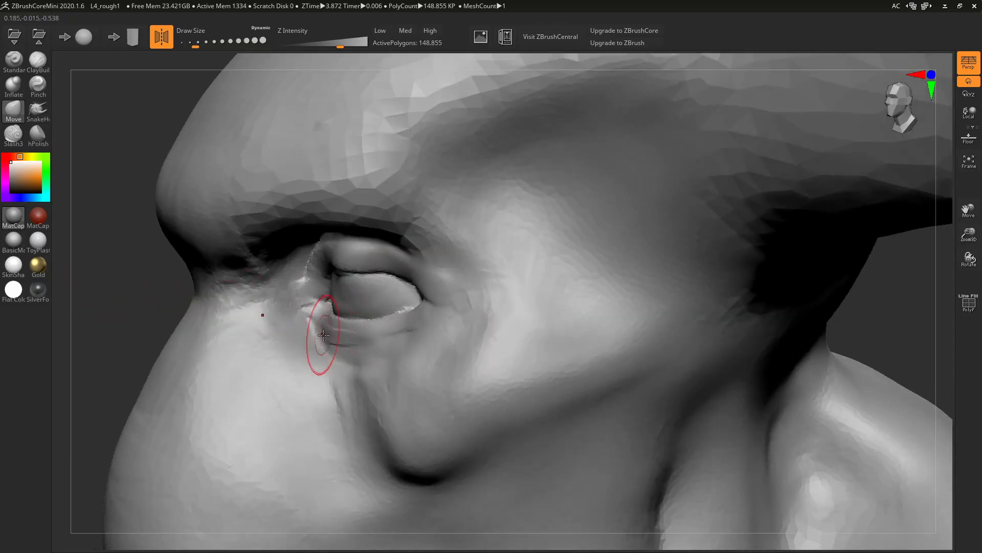
drag(311, 323, 307, 299)
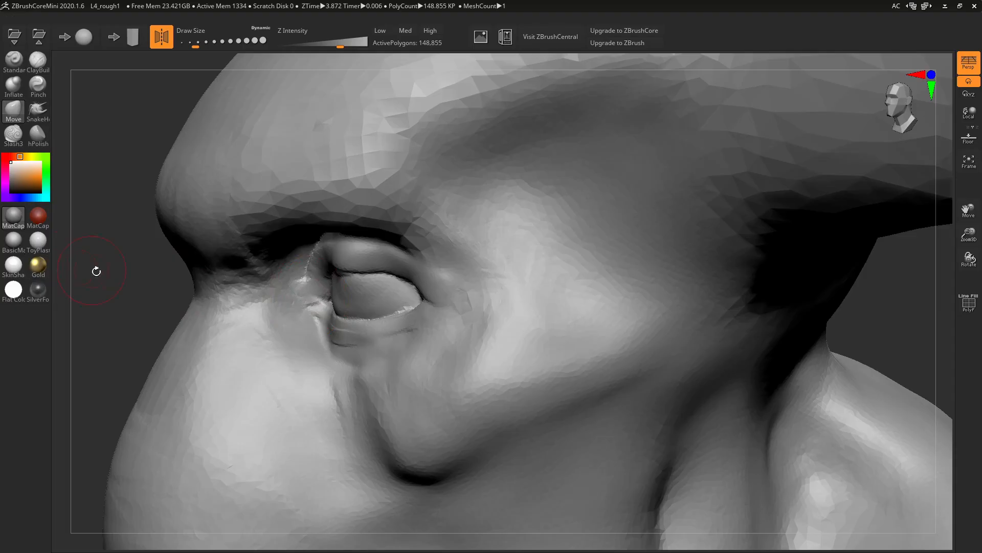
Refine the upper eyelid's profile with the Move brush and soften its surface.
drag(96, 272, 103, 268)
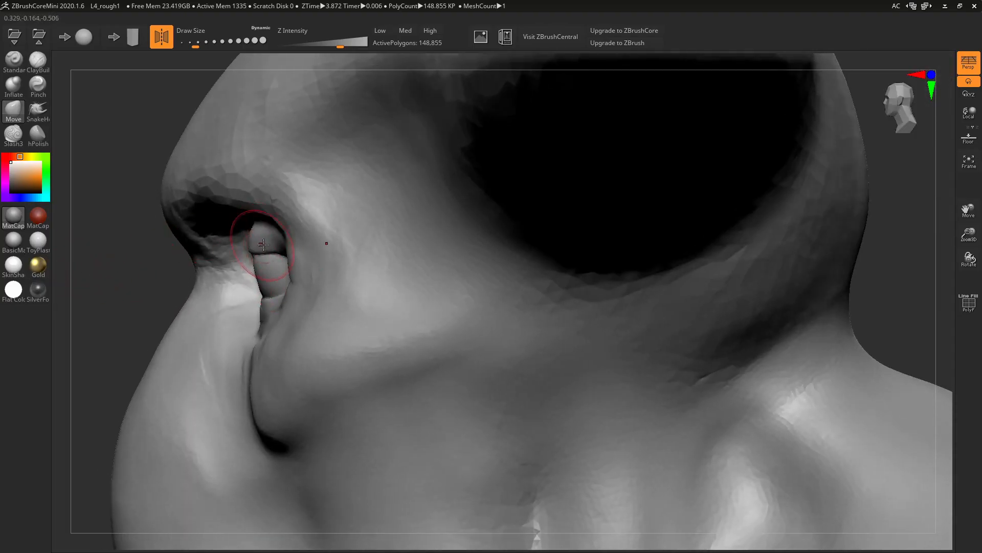
drag(149, 272, 215, 241)
drag(637, 134, 636, 132)
drag(574, 132, 575, 127)
mouse_move(879, 338)
mouse_down()
mouse_move(855, 357)
mouse_move(474, 281)
mouse_up()
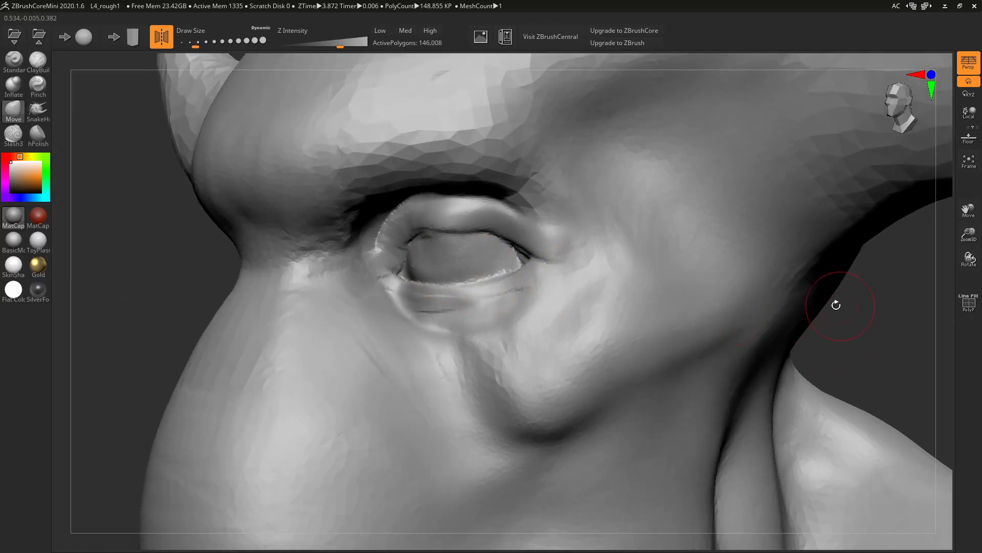
drag(836, 305, 921, 329)
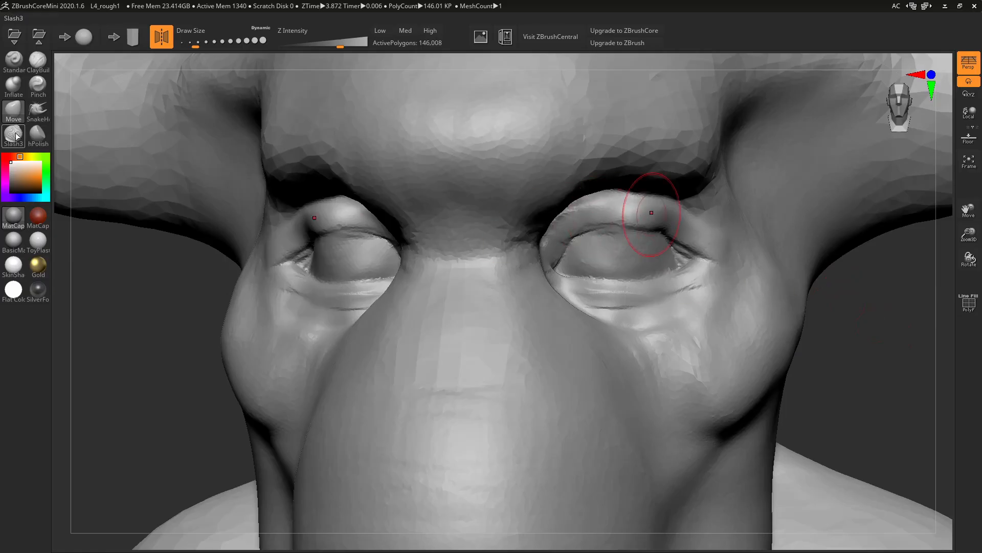
Lay a thin ClayBuildup strip along the upper eyelid's rim with a smaller brush, from inner to outer corner.
click(37, 60)
key(s)
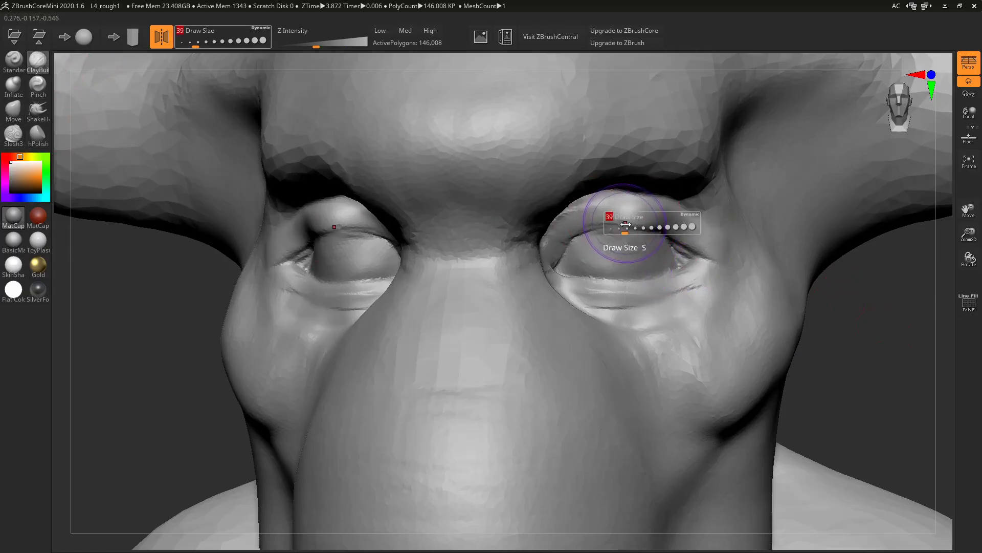
drag(625, 225, 620, 225)
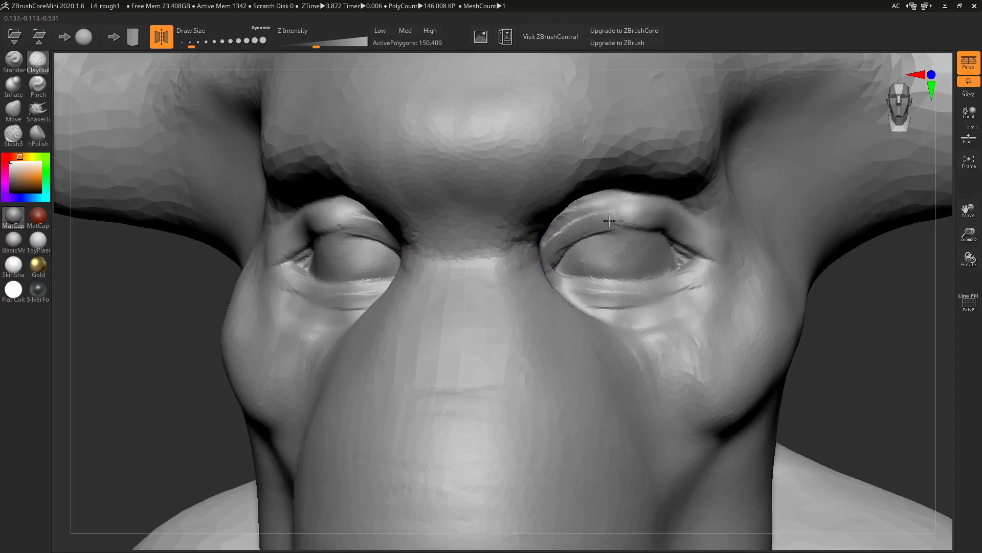
drag(610, 220, 696, 235)
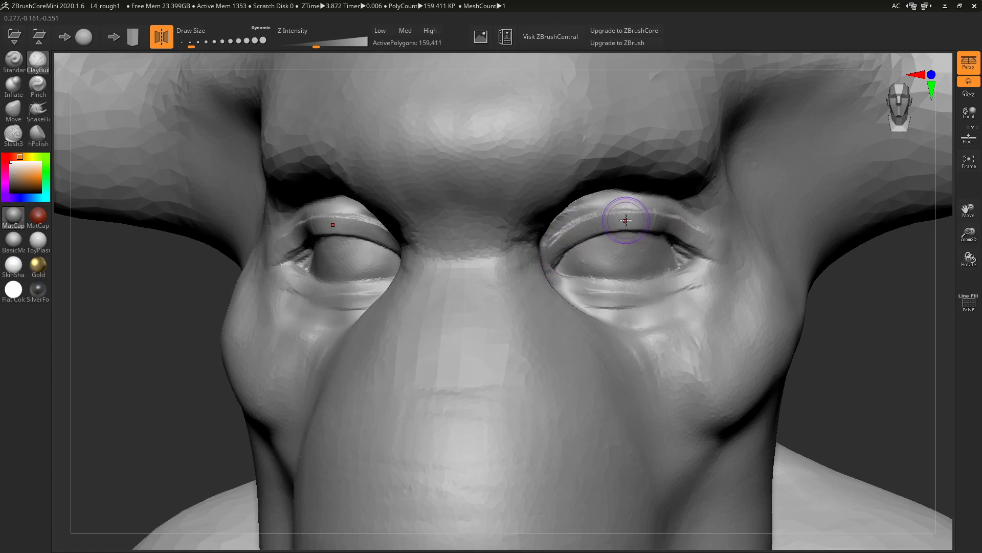
Carve the crease between the upper eyelid and eyeball with the Slash3 brush, deepening it at both eye corners.
click(14, 135)
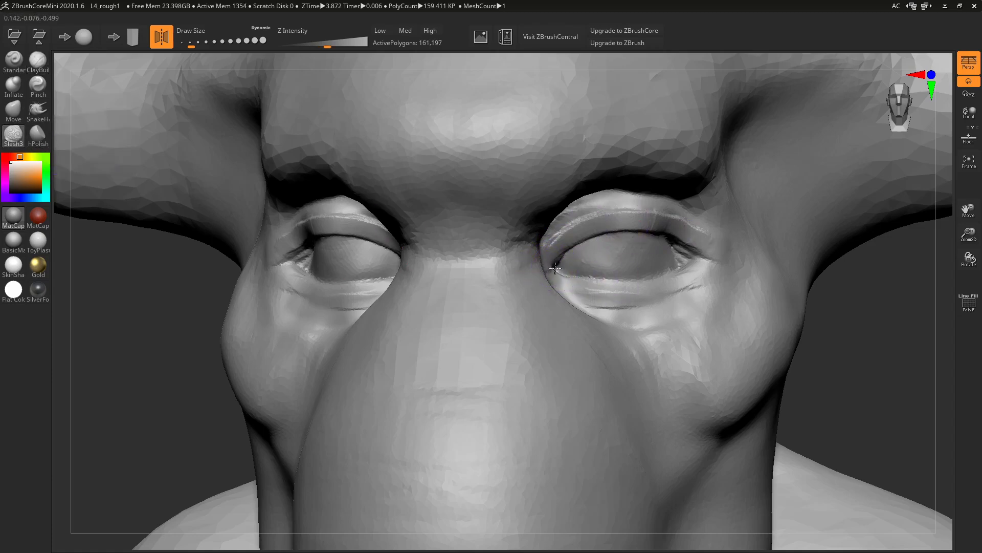
drag(850, 355, 472, 330)
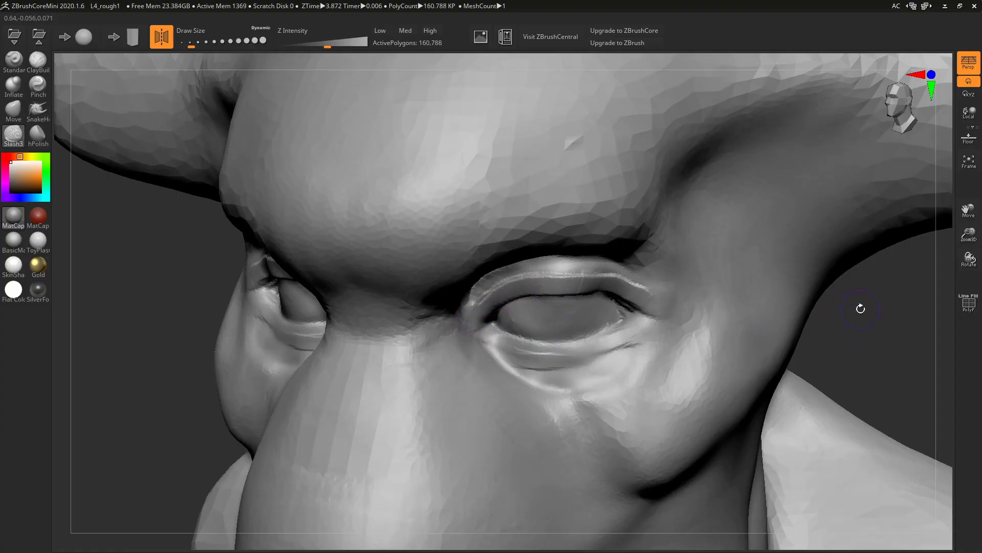
shift+drag(861, 308, 861, 291)
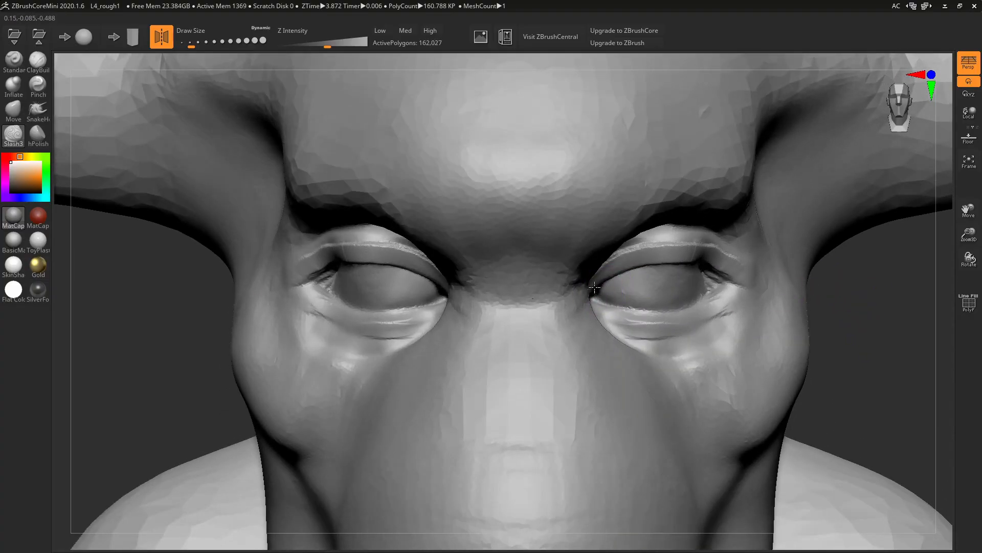
drag(594, 287, 602, 282)
drag(892, 314, 814, 306)
drag(525, 289, 533, 284)
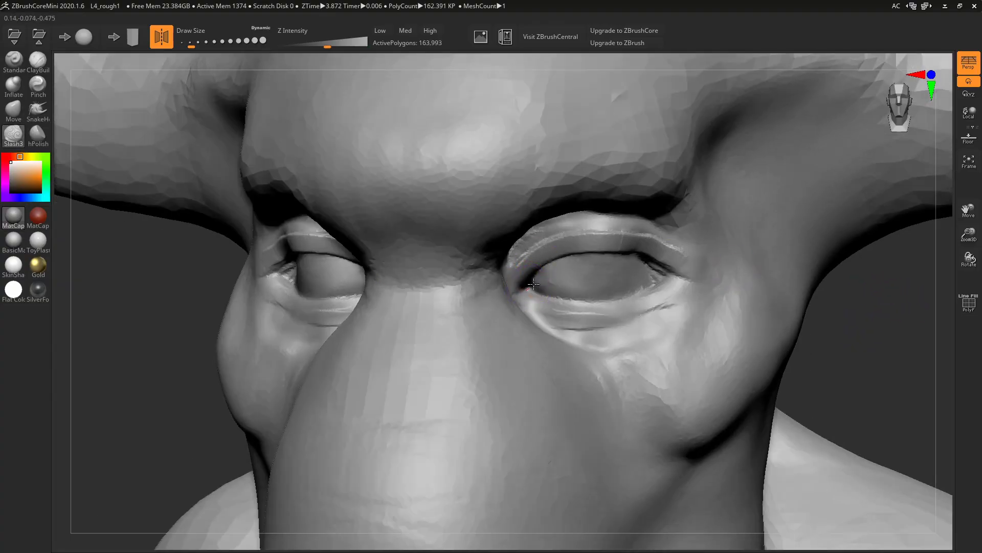
drag(561, 252, 637, 274)
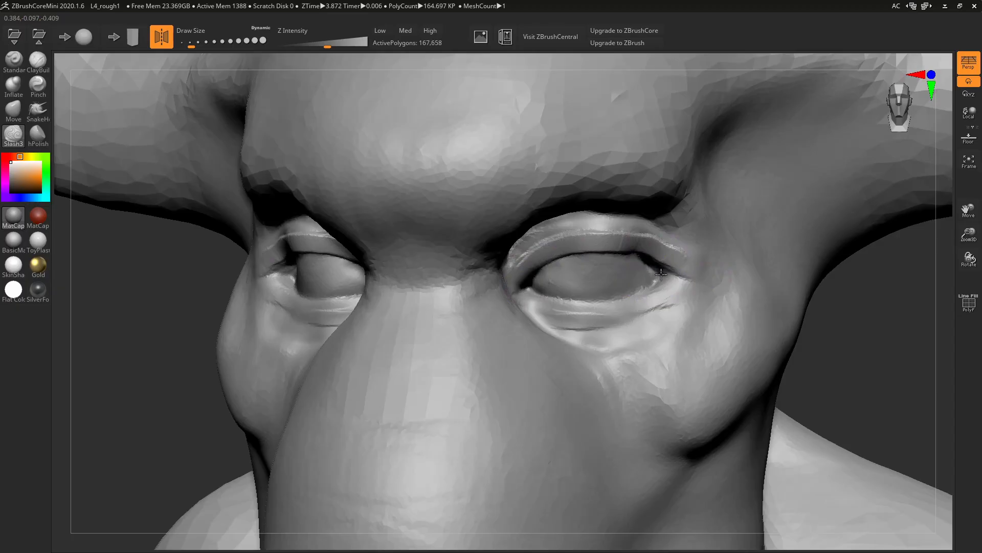
shift+drag(884, 323, 859, 235)
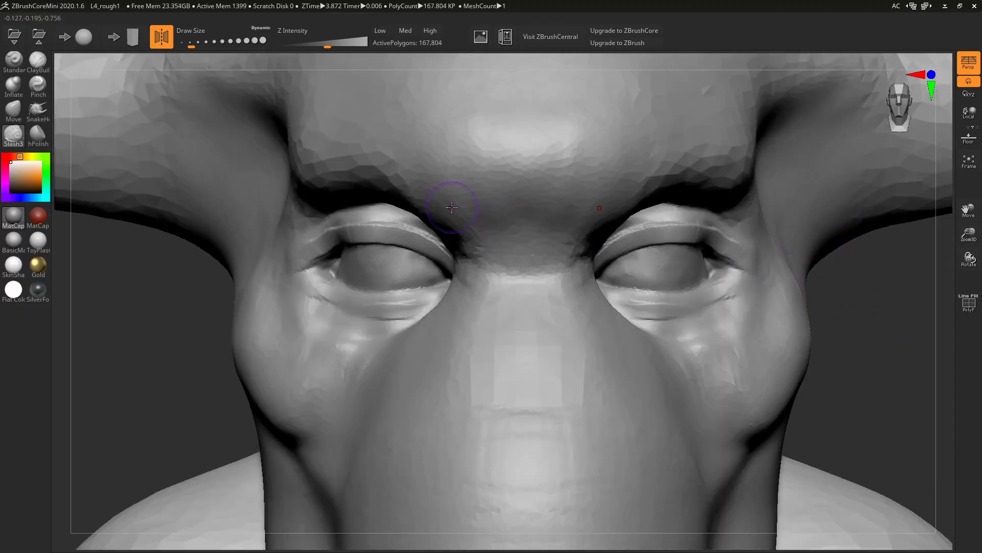
Inflate the eyeballs with an enlarged Inflate brush to make them rounder between the lids.
click(17, 89)
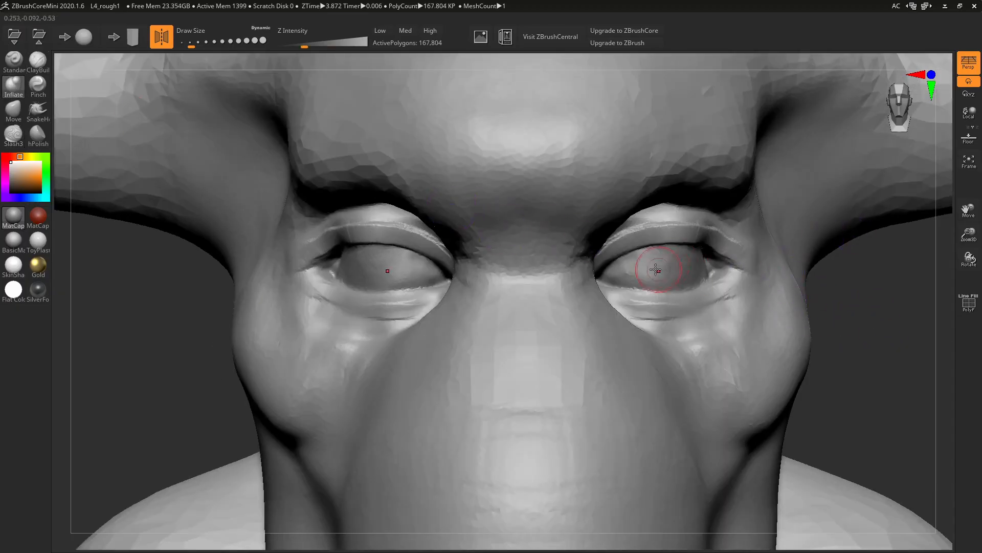
key(s)
mouse_move(646, 273)
mouse_down()
mouse_move(696, 253)
mouse_move(664, 270)
mouse_move(670, 256)
mouse_move(643, 266)
mouse_move(705, 265)
mouse_up()
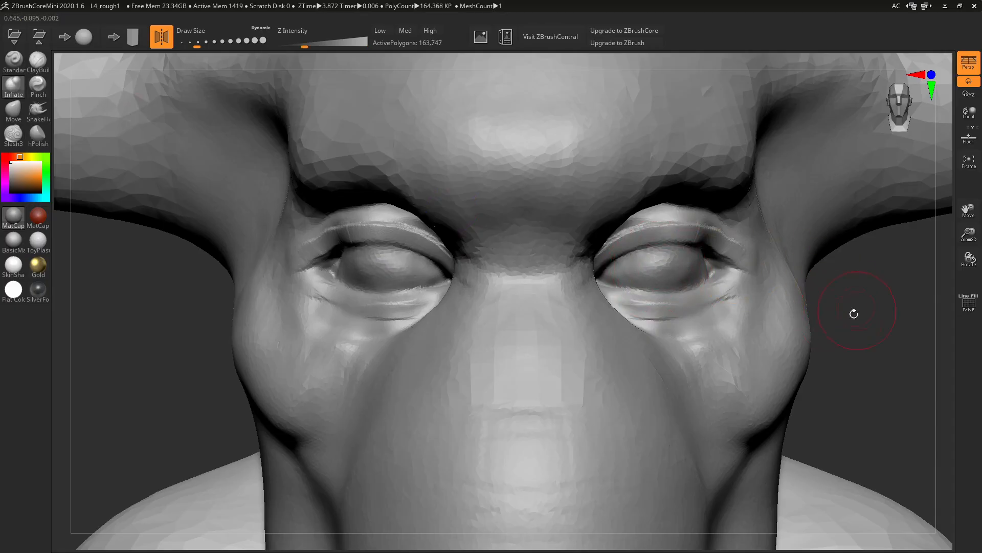
Smooth the upper eyelid's fold and rim in side and three-quarter views.
mouse_move(853, 311)
mouse_down()
mouse_move(792, 320)
mouse_move(203, 293)
mouse_move(163, 277)
mouse_up()
shift+drag(265, 212, 290, 245)
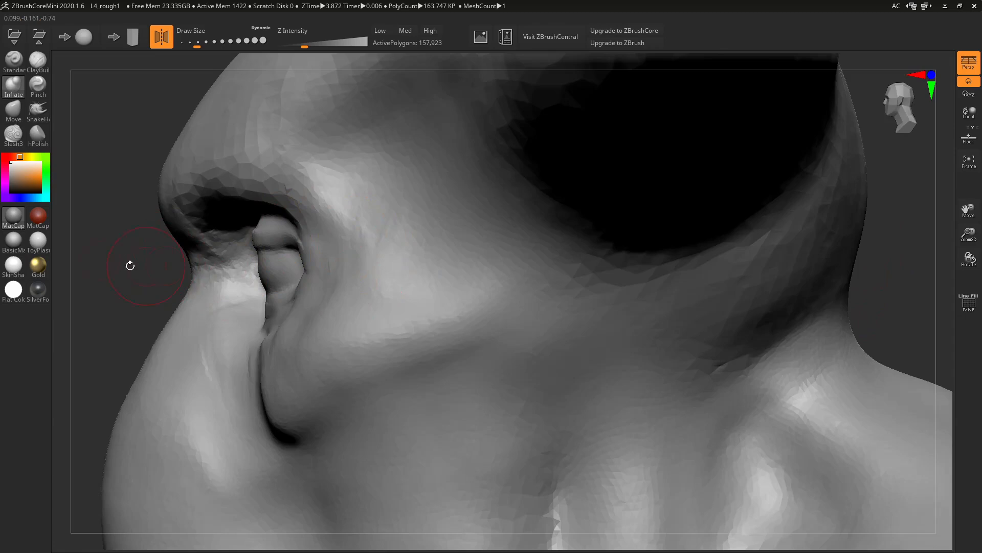
drag(161, 262, 369, 291)
alt+drag(821, 313, 823, 389)
drag(844, 332, 731, 312)
key(s)
drag(456, 275, 435, 272)
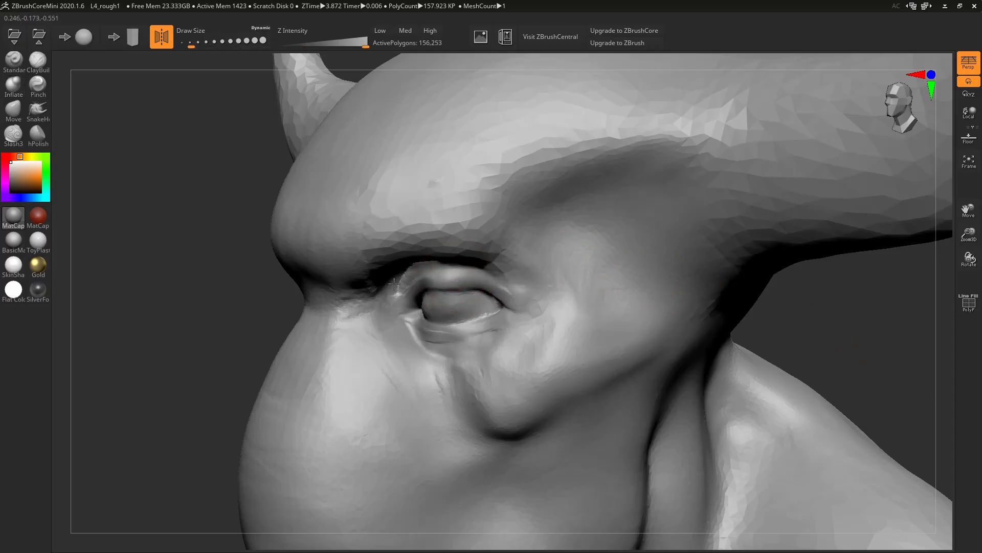
Adjust the eyelid shape around the inner eye corner with the Move brush at varied draw sizes.
click(14, 109)
shift+drag(90, 176, 119, 171)
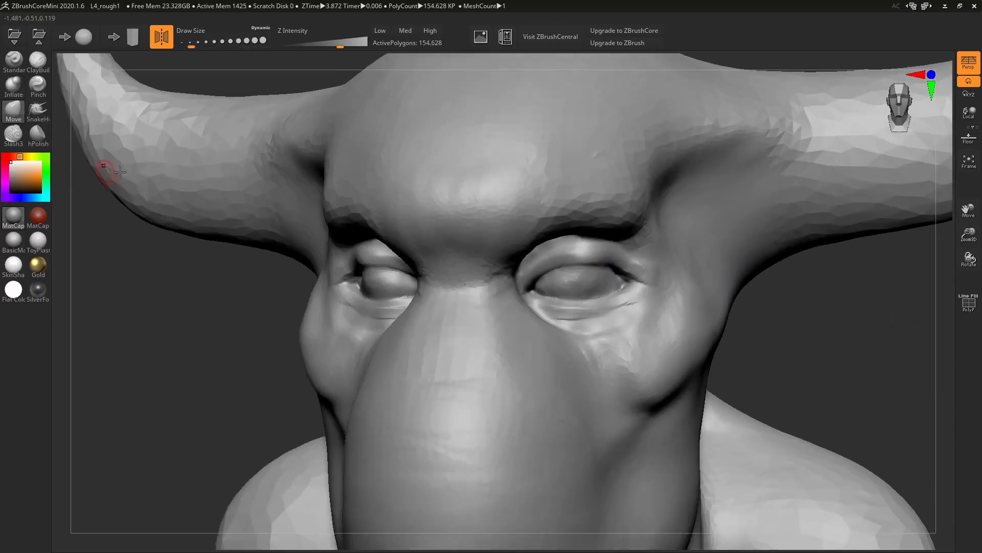
key(s)
mouse_move(808, 328)
mouse_down()
mouse_move(829, 324)
mouse_move(693, 272)
mouse_move(666, 289)
mouse_move(664, 277)
mouse_move(647, 287)
mouse_up()
key(s)
drag(557, 284, 552, 284)
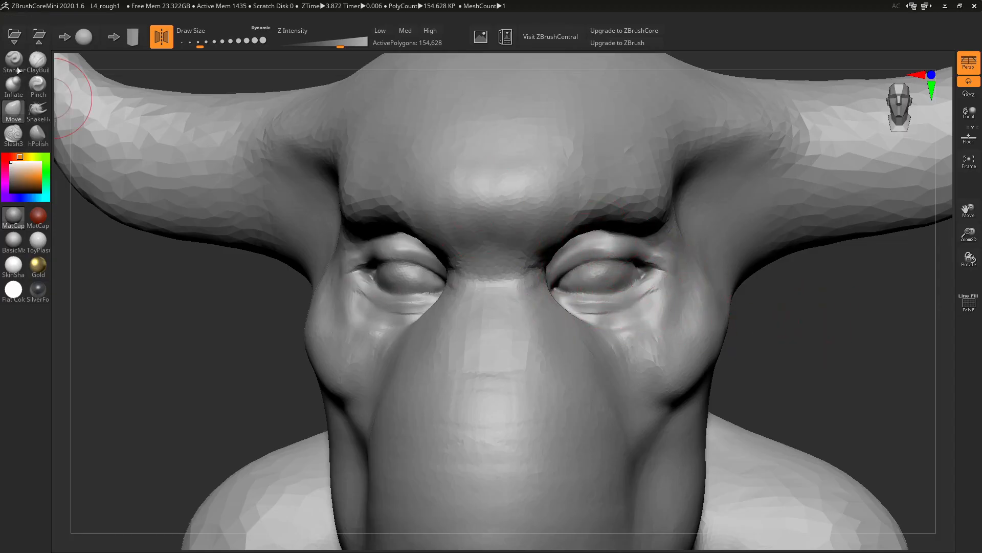
Build up the lower eyelid with small ClayBuildup strokes from the inner to the outer corner and smooth the lids.
click(38, 59)
alt+drag(790, 337, 792, 358)
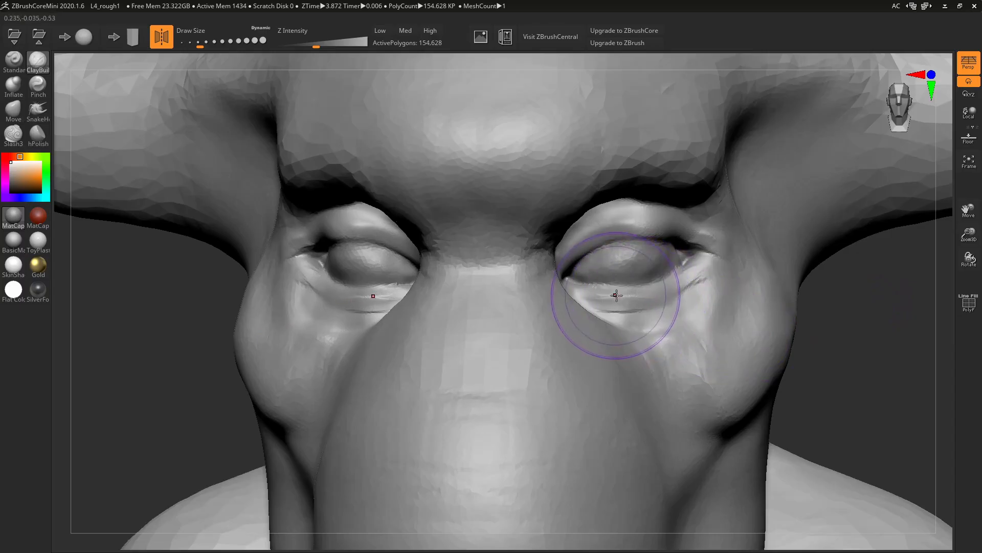
key(s)
mouse_move(616, 299)
mouse_down()
mouse_move(568, 285)
mouse_move(638, 289)
mouse_move(680, 275)
mouse_move(691, 260)
mouse_up()
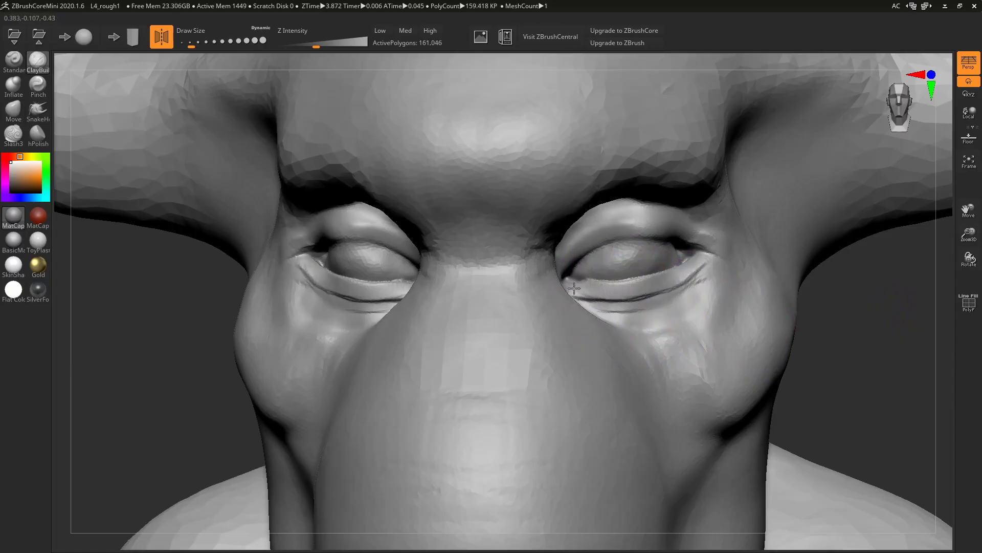
drag(574, 289, 655, 314)
drag(596, 309, 668, 318)
mouse_move(597, 300)
mouse_down()
mouse_move(665, 305)
mouse_move(698, 271)
mouse_up()
mouse_move(628, 225)
mouse_down()
mouse_move(582, 237)
mouse_move(652, 226)
mouse_move(584, 237)
mouse_move(594, 220)
mouse_move(586, 229)
mouse_up()
Fill the hollow between the upper eyelid and the brow with small ClayBuildup strokes.
drag(862, 333, 811, 292)
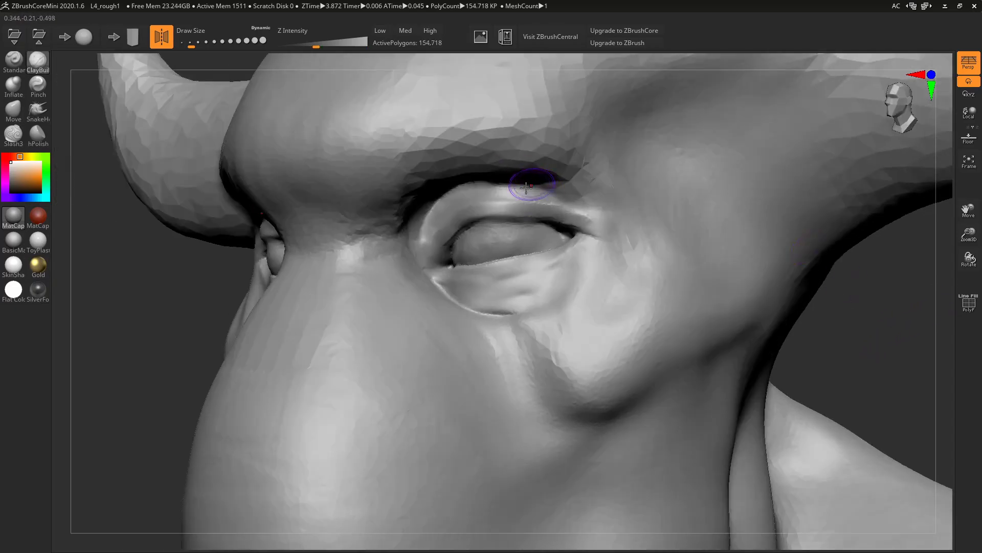
drag(164, 277, 222, 219)
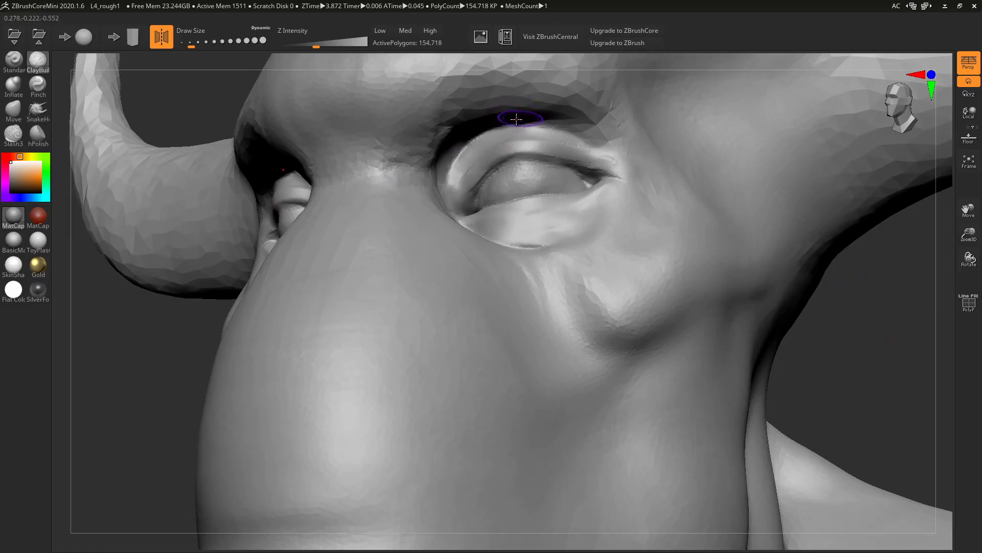
drag(555, 121, 492, 117)
key(s)
drag(579, 133, 486, 121)
drag(551, 123, 476, 122)
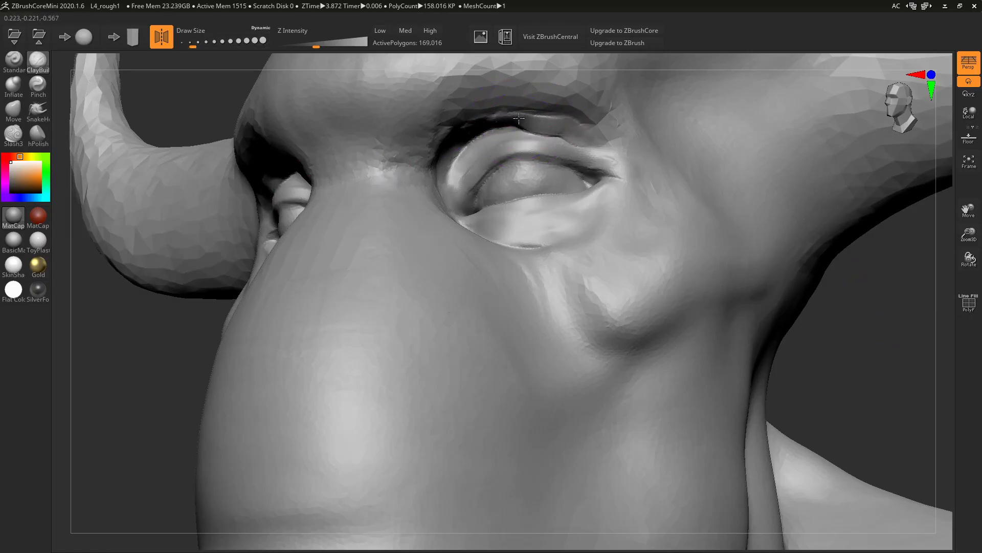
drag(583, 129, 484, 125)
drag(555, 105, 513, 104)
Build up the brow ridge above the eye with enlarged ClayBuildup strokes and smooth it into the socket.
key(s)
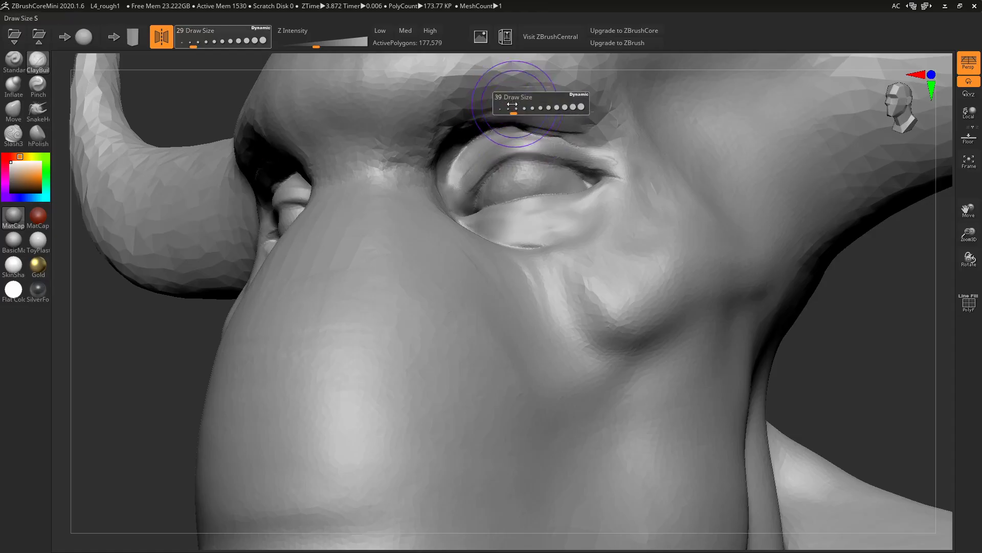
alt+drag(163, 368, 157, 464)
drag(529, 169, 450, 174)
drag(573, 158, 491, 168)
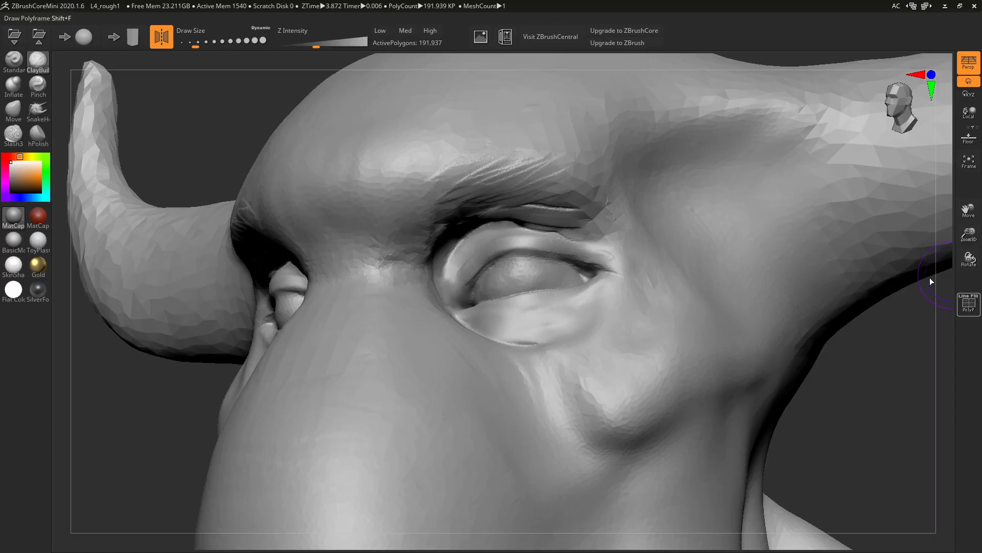
key(shift+f)
click(972, 301)
drag(621, 201, 611, 187)
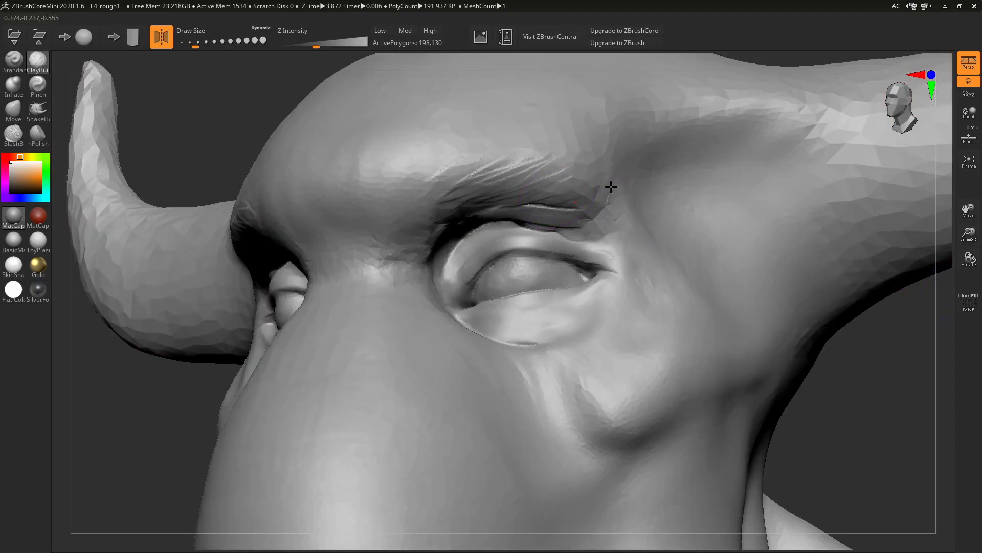
drag(546, 168, 519, 171)
mouse_move(566, 154)
mouse_down()
mouse_move(544, 143)
mouse_move(465, 160)
mouse_move(476, 189)
mouse_up()
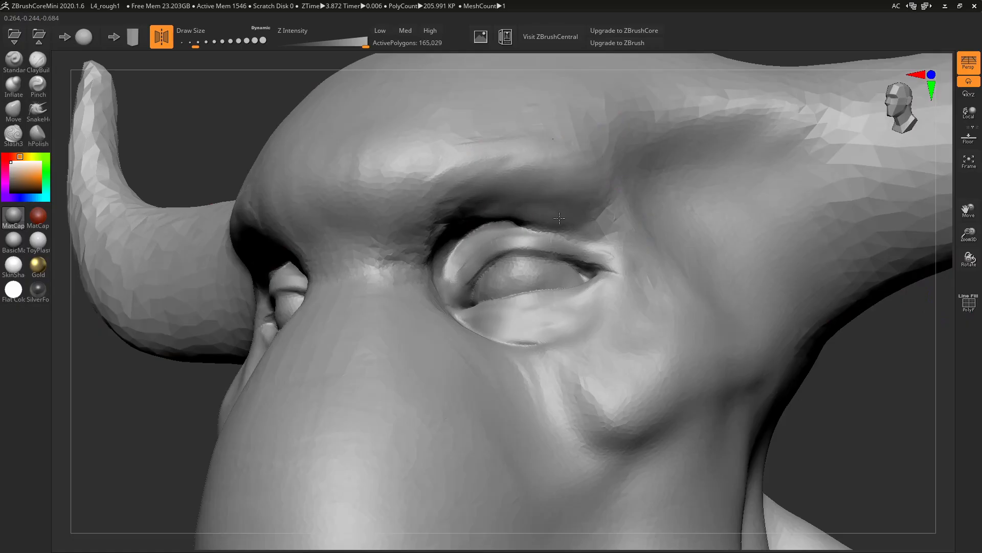
mouse_move(832, 390)
mouse_down()
mouse_move(862, 406)
mouse_move(824, 391)
mouse_up()
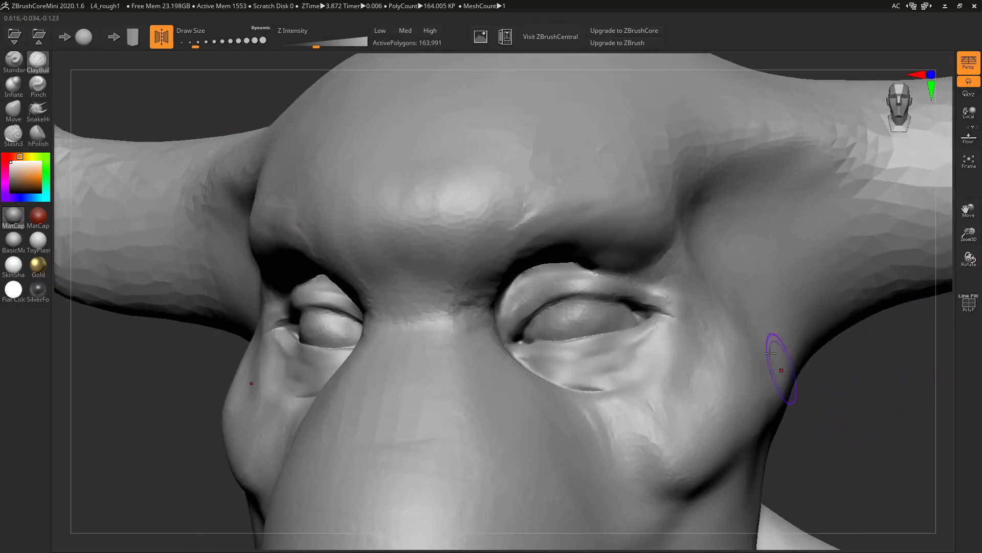
drag(574, 244, 534, 262)
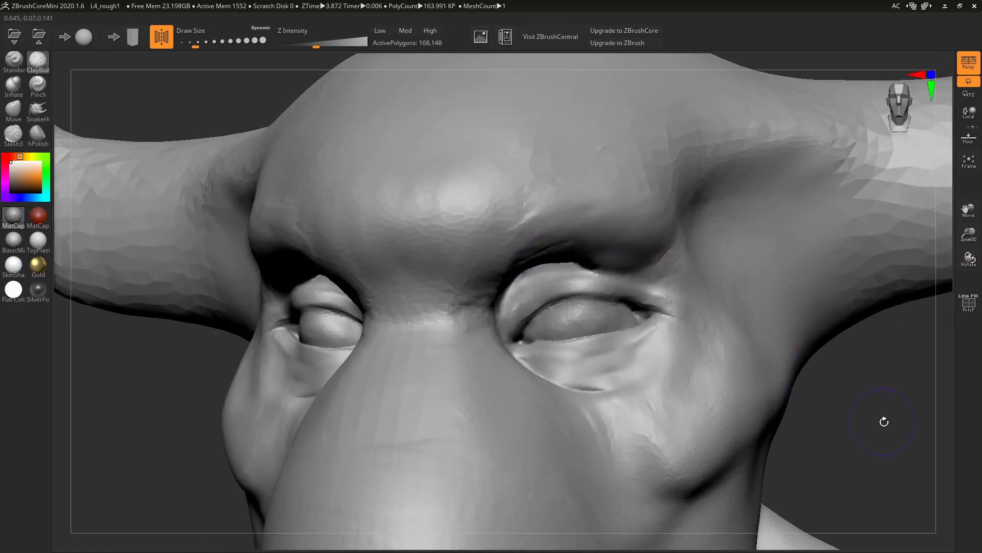
Smooth the lower eyelid's folds into the cheek with an enlarged brush.
shift+drag(884, 421, 769, 394)
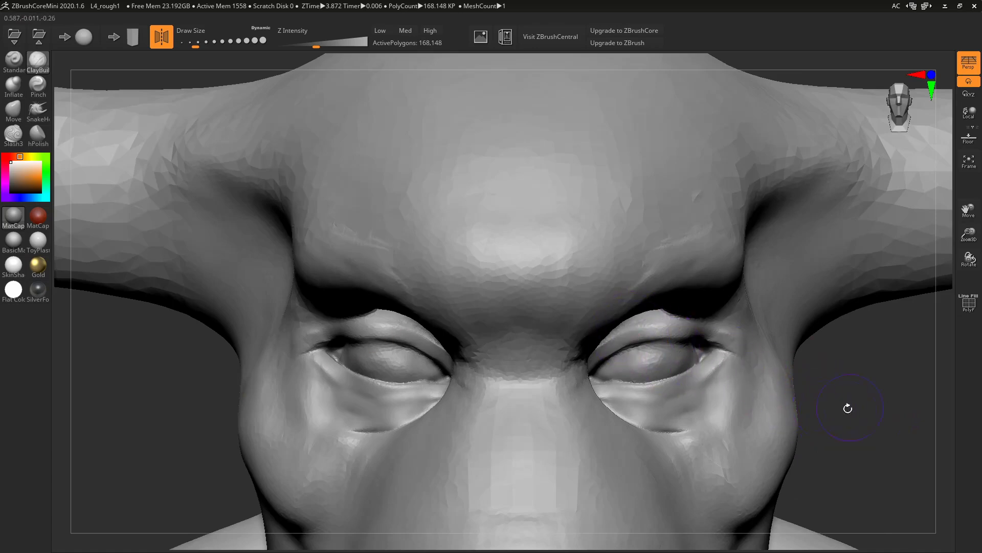
mouse_move(848, 408)
alt+mouse_down()
mouse_move(820, 395)
mouse_move(765, 409)
mouse_move(799, 407)
alt+mouse_up()
key(s)
drag(498, 416, 507, 416)
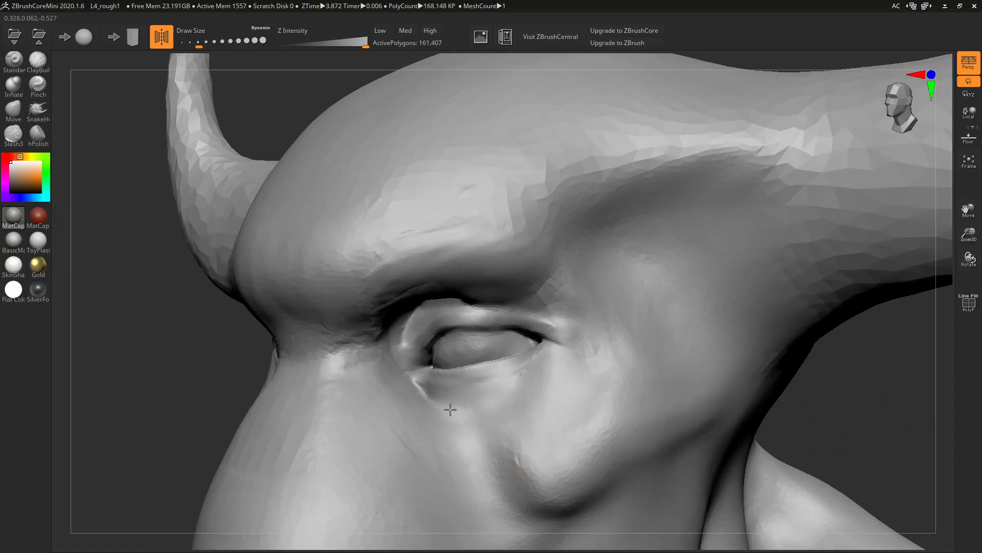
drag(200, 372, 180, 375)
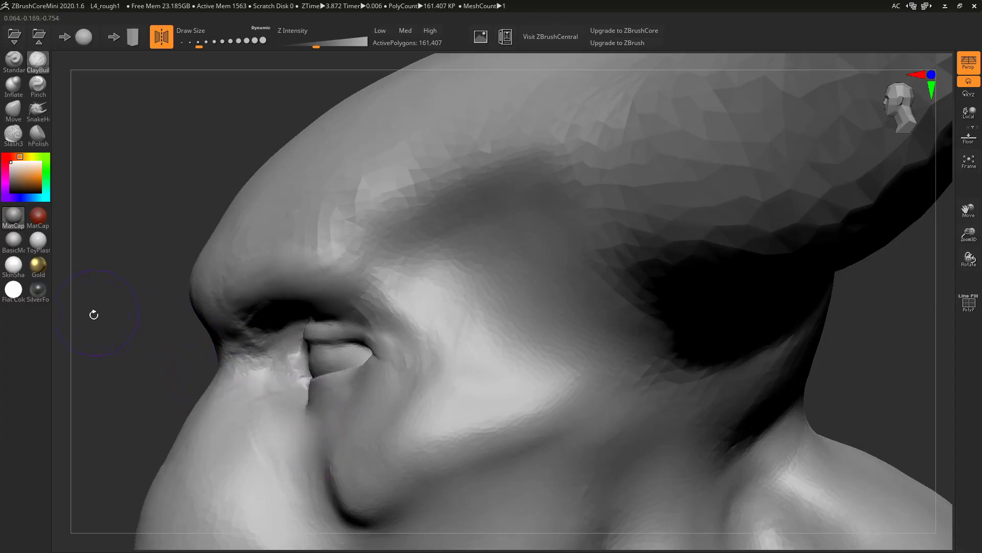
drag(93, 314, 834, 353)
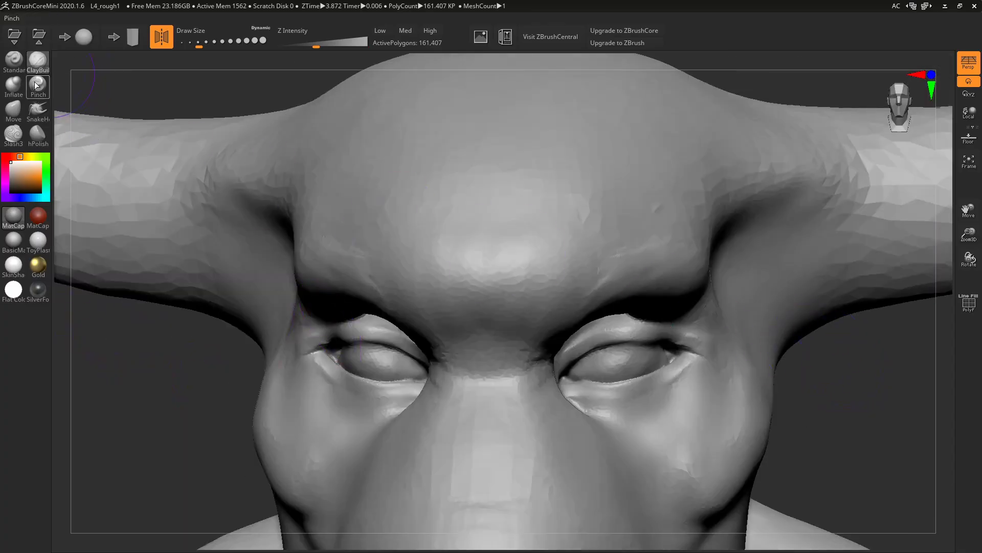
Adjust the upper eyelid's curve with the Move brush from the front and from below, using a smaller draw size for the rim.
click(13, 108)
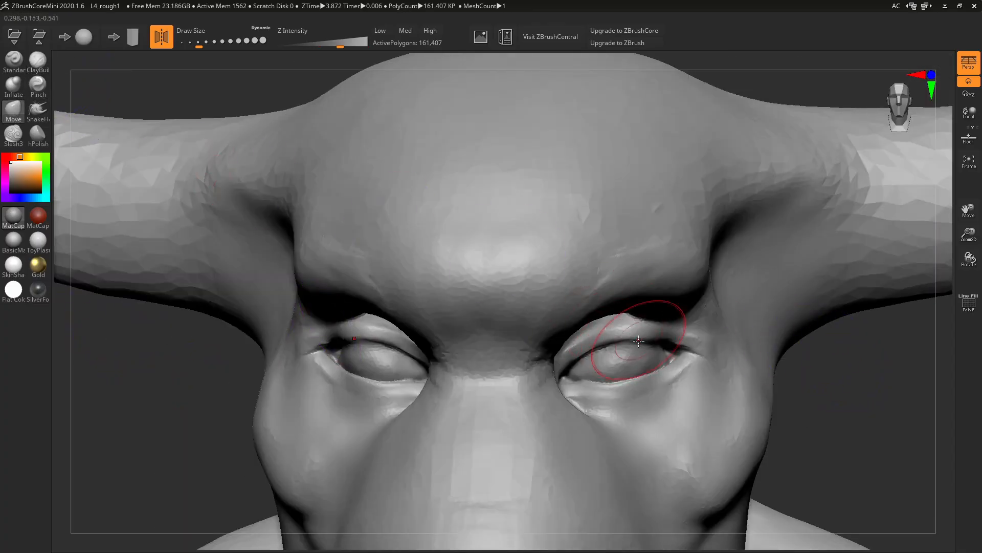
drag(625, 342, 626, 335)
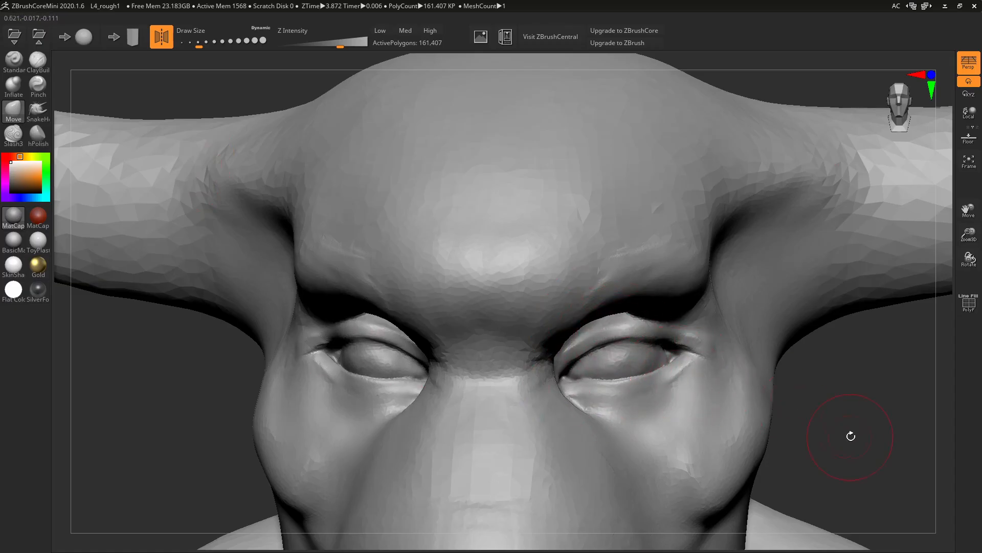
mouse_move(851, 435)
mouse_down()
mouse_move(809, 401)
mouse_move(851, 408)
mouse_move(919, 388)
mouse_up()
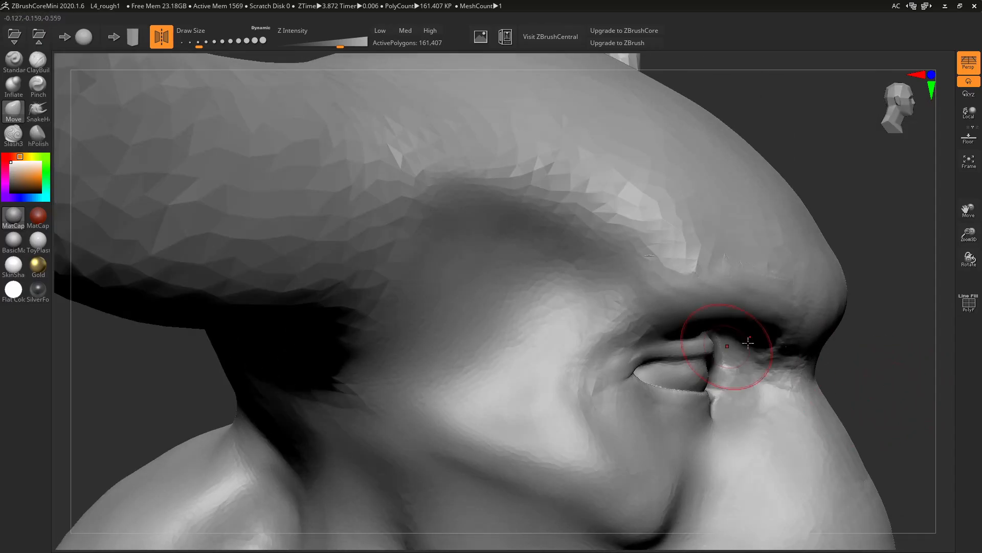
mouse_move(892, 353)
mouse_down()
mouse_move(884, 327)
mouse_move(716, 266)
mouse_move(680, 230)
mouse_up()
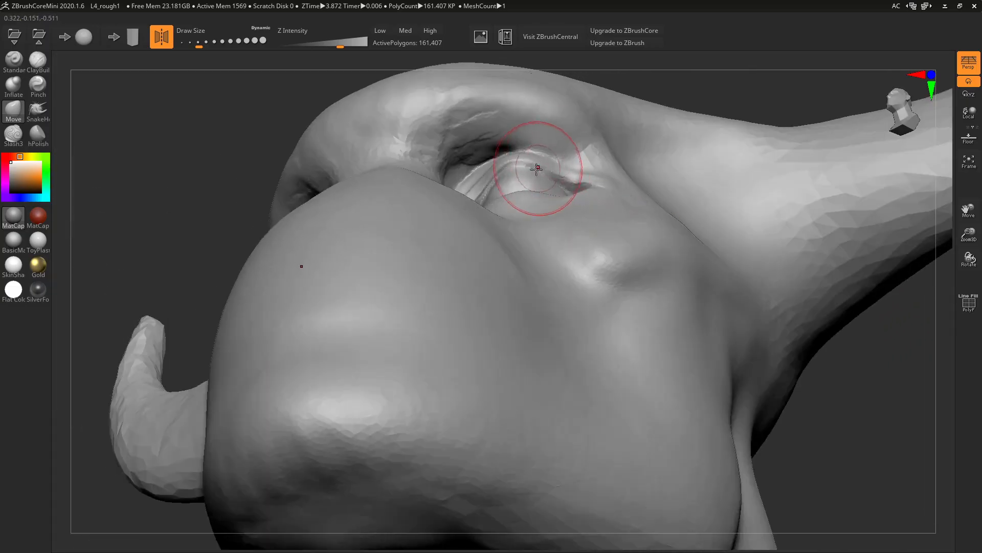
key(s)
drag(509, 175, 504, 174)
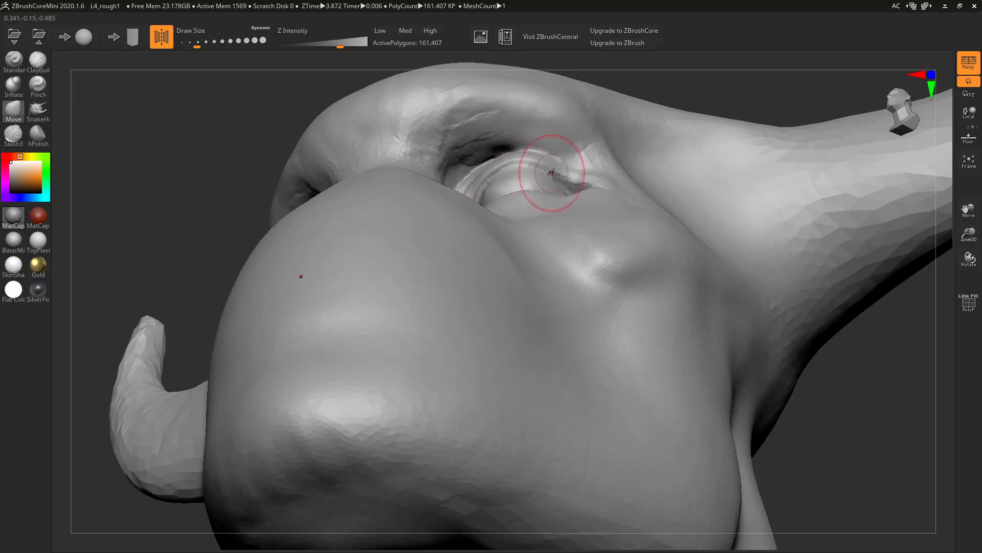
Examine the eyelids' profile from the side and front, and smooth the cheek below the outer eye corner.
drag(715, 73, 571, 90)
drag(177, 141, 186, 213)
mouse_move(873, 417)
mouse_down()
mouse_move(858, 442)
mouse_move(756, 416)
mouse_up()
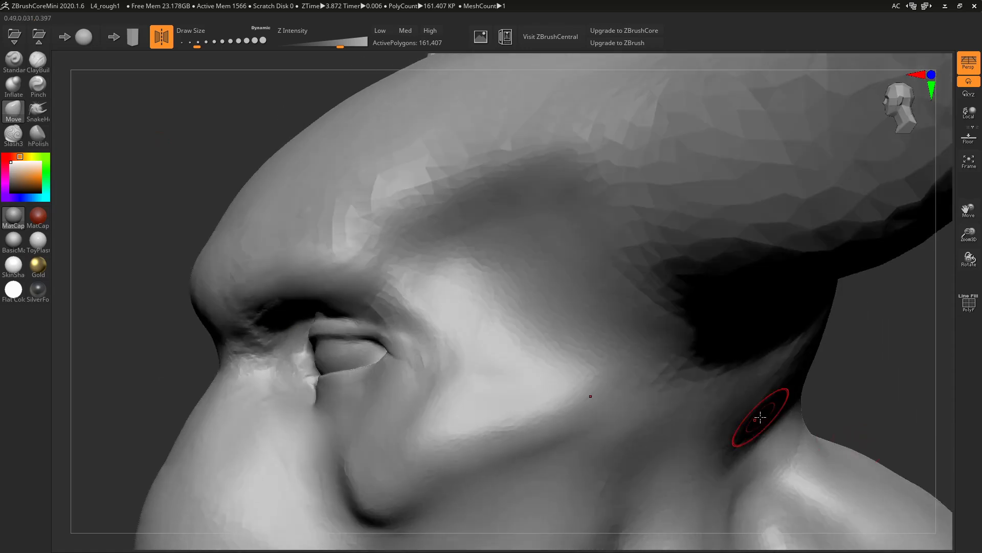
drag(195, 373, 730, 428)
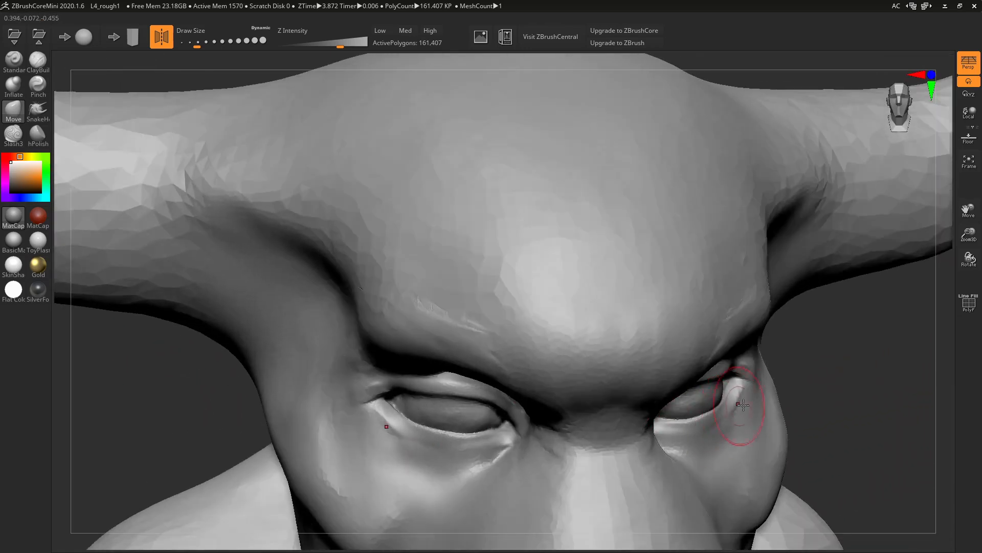
drag(849, 382, 723, 362)
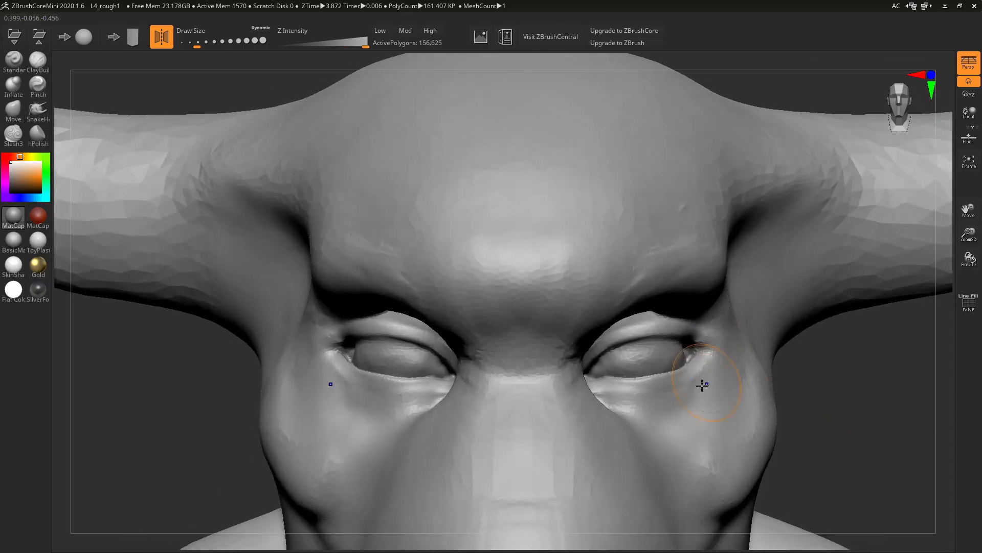
Smooth the transition from the inner eye corner and lower eyelid into the side of the nose.
key(b)
key(m)
key(v)
drag(860, 418, 767, 428)
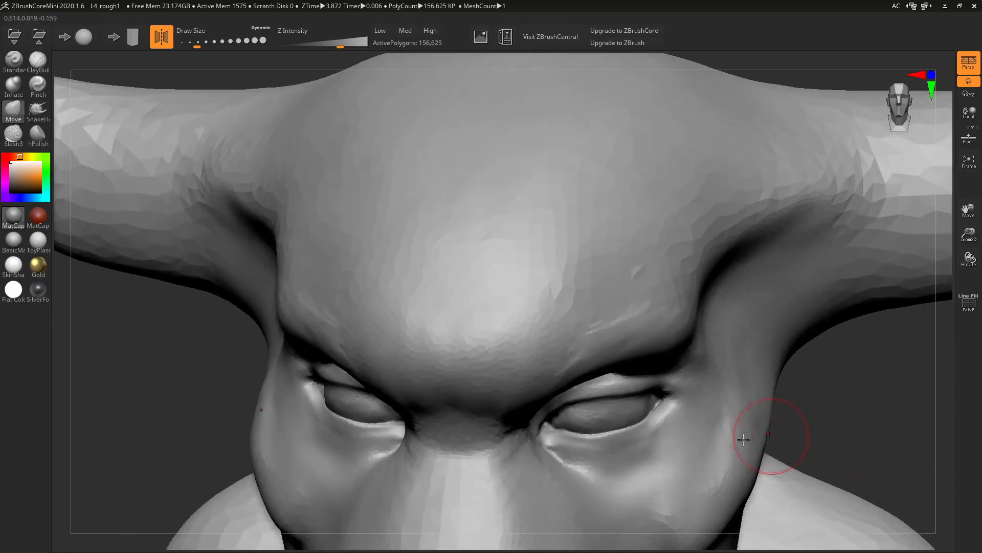
mouse_move(833, 430)
mouse_down()
mouse_move(798, 469)
mouse_move(716, 460)
mouse_up()
drag(370, 424, 394, 427)
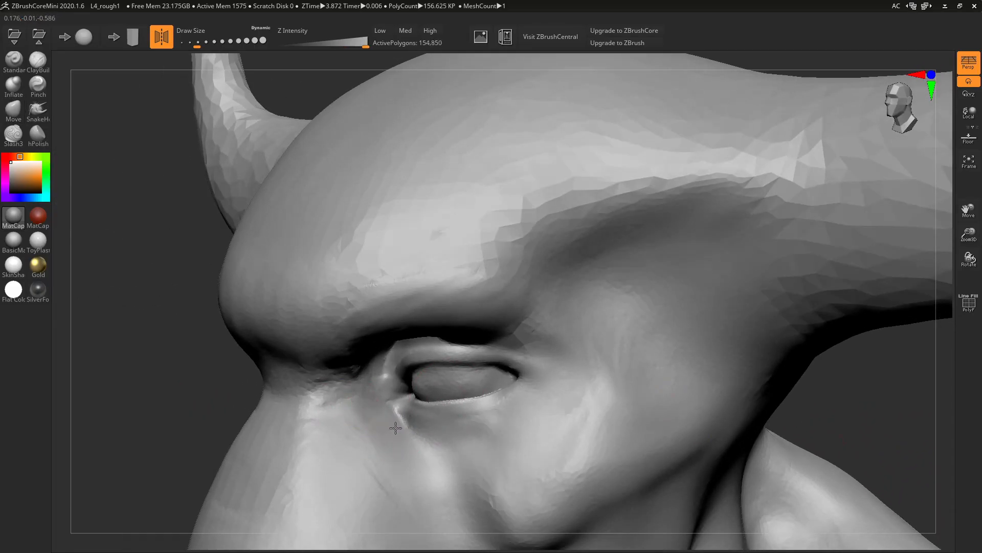
drag(197, 302, 262, 248)
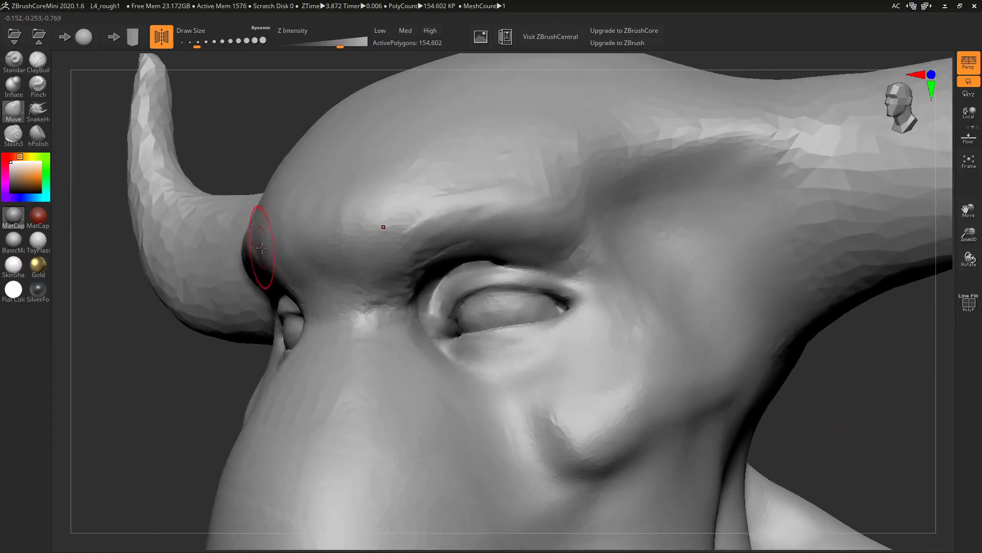
Build up the area beside the nose and the bag under the eye with ClayBuildup, and smooth it into the cheek.
click(38, 59)
drag(410, 357, 448, 375)
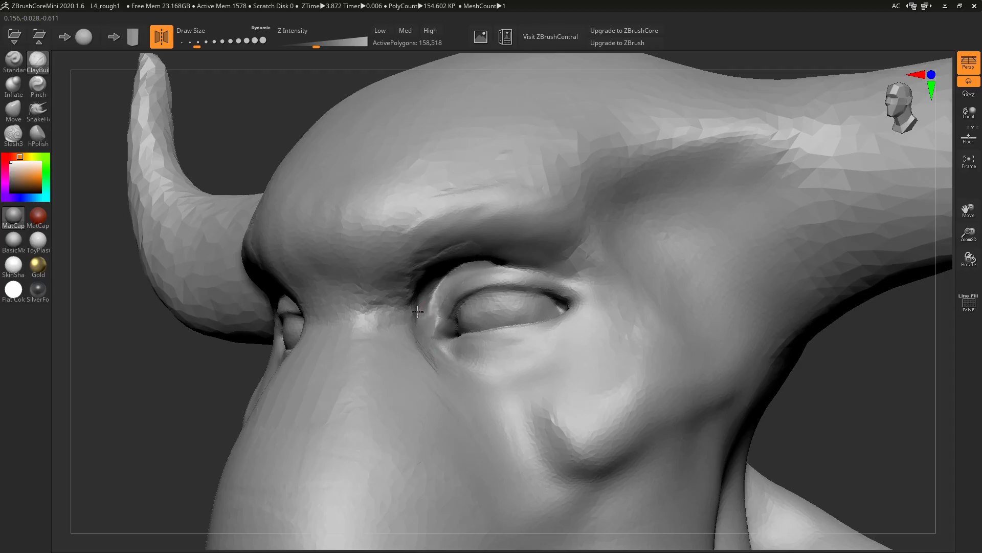
mouse_move(461, 396)
mouse_down()
mouse_move(500, 416)
mouse_move(424, 372)
mouse_move(491, 389)
mouse_up()
drag(900, 439, 947, 449)
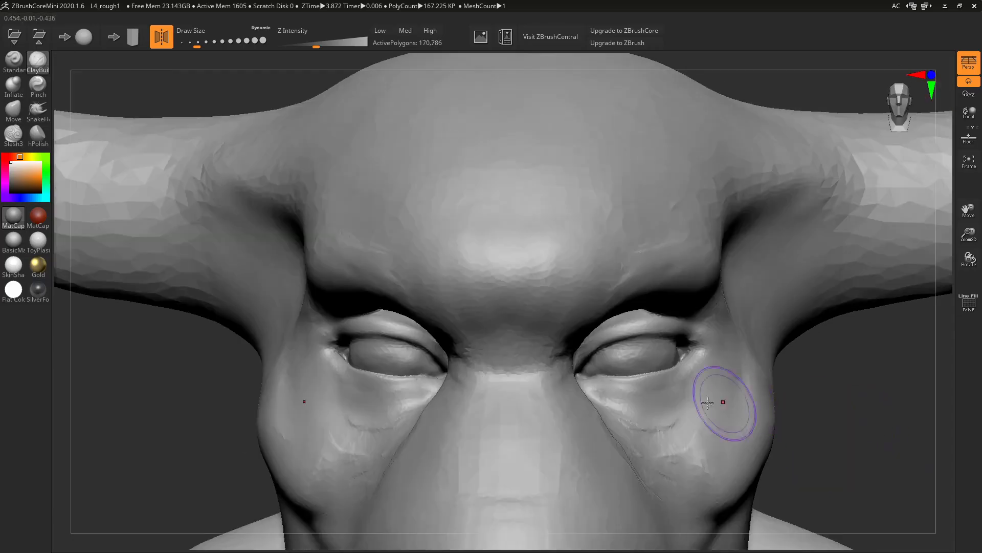
drag(703, 413, 716, 388)
mouse_move(654, 433)
mouse_down()
mouse_move(698, 406)
mouse_move(648, 417)
mouse_move(680, 404)
mouse_move(668, 450)
mouse_up()
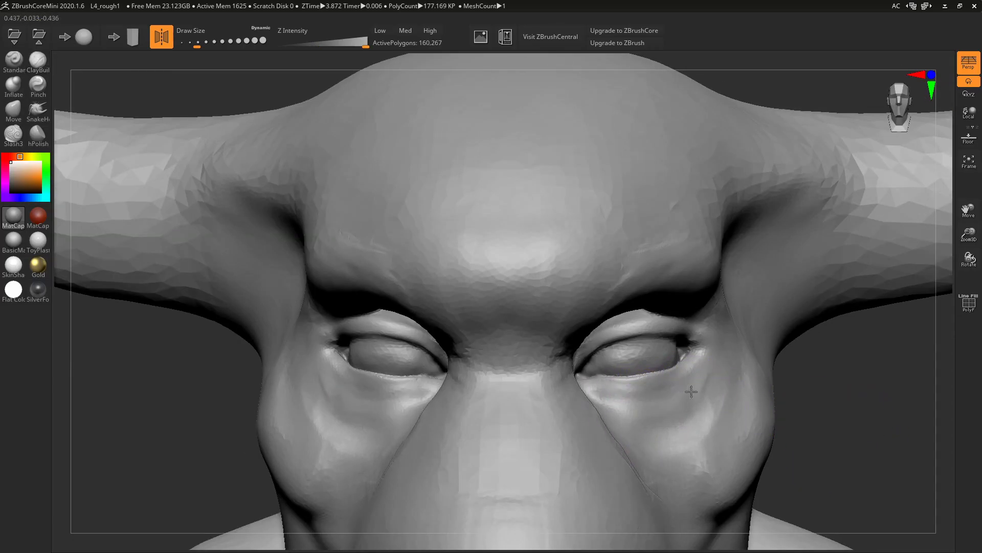
shift+drag(691, 391, 754, 379)
Thicken the upper eyelid toward its outer corner with a smaller ClayBuildup brush and smooth its upper fold.
mouse_move(906, 416)
mouse_down()
mouse_move(868, 411)
mouse_move(814, 381)
mouse_up()
key(s)
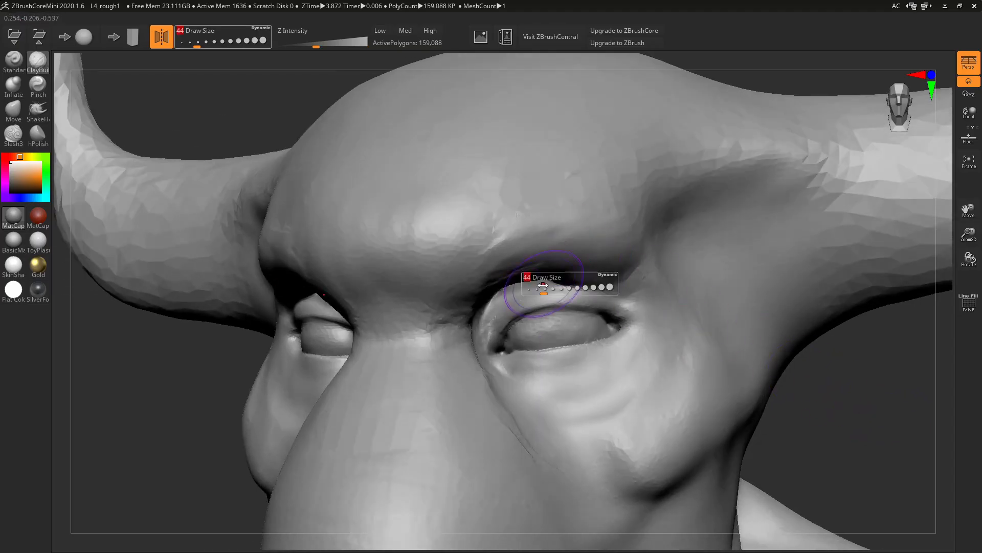
drag(543, 285, 541, 285)
drag(829, 411, 836, 358)
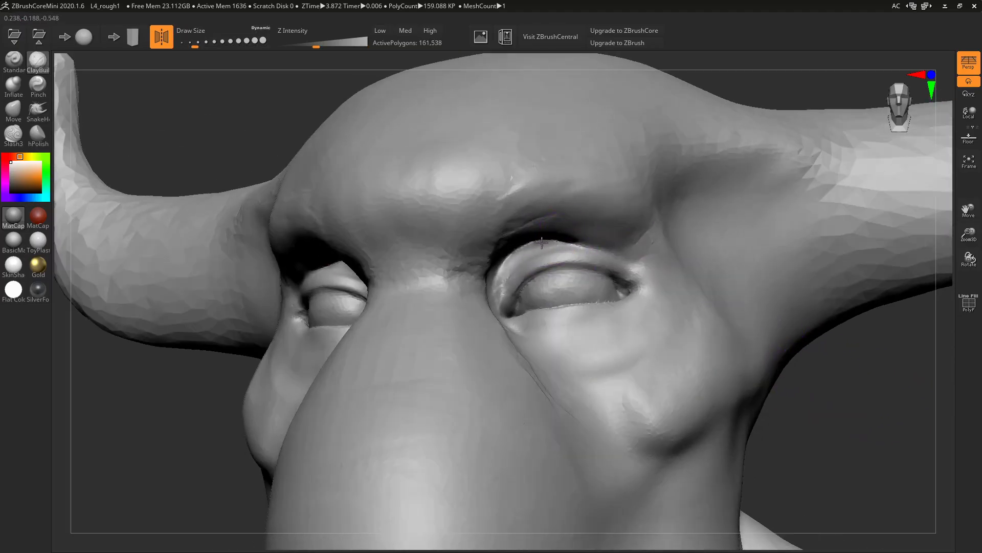
mouse_move(572, 236)
shift+mouse_down()
mouse_move(538, 244)
mouse_move(568, 252)
shift+mouse_up()
drag(550, 253, 646, 246)
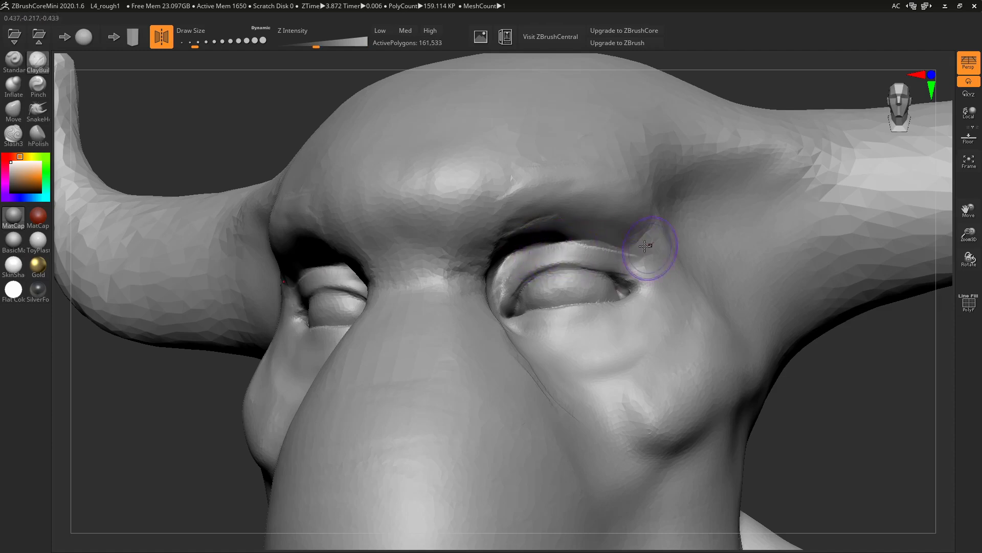
shift+drag(577, 239, 648, 258)
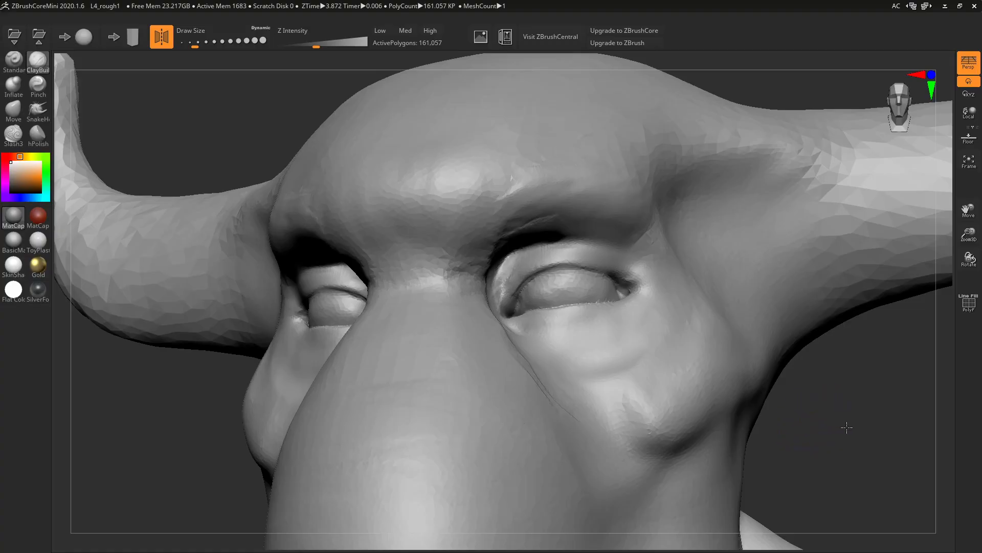
Carve fine creases along the lower and upper eyelid rims out past the outer corner with a small Slash3 brush.
drag(847, 427, 771, 381)
click(21, 136)
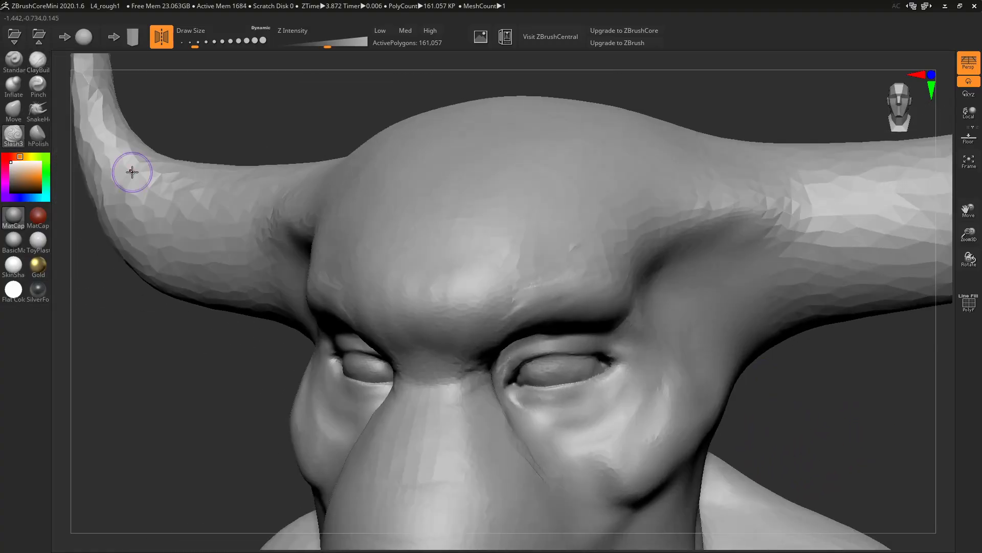
drag(910, 435, 751, 371)
drag(201, 328, 219, 353)
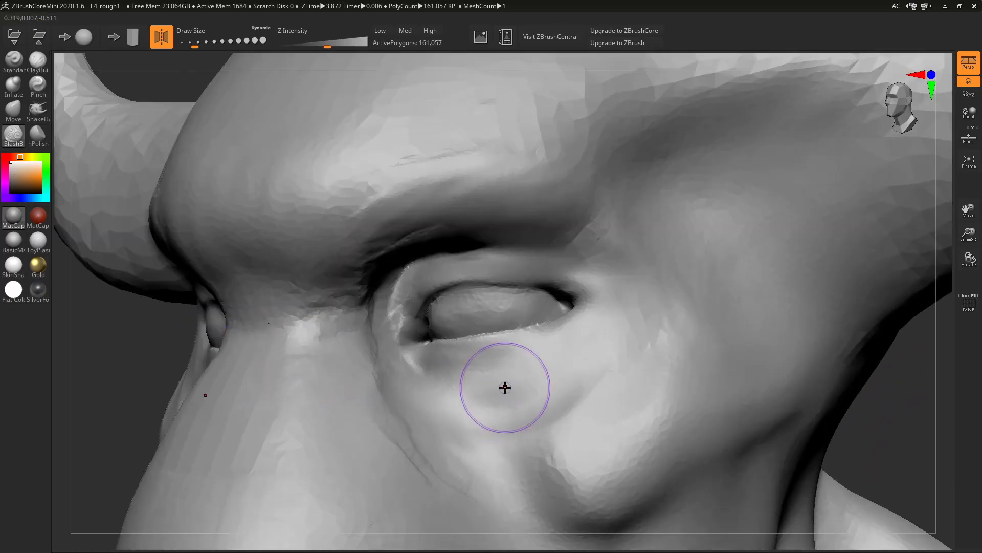
key(s)
click(444, 346)
mouse_move(444, 346)
mouse_down()
mouse_move(424, 347)
mouse_move(547, 331)
mouse_up()
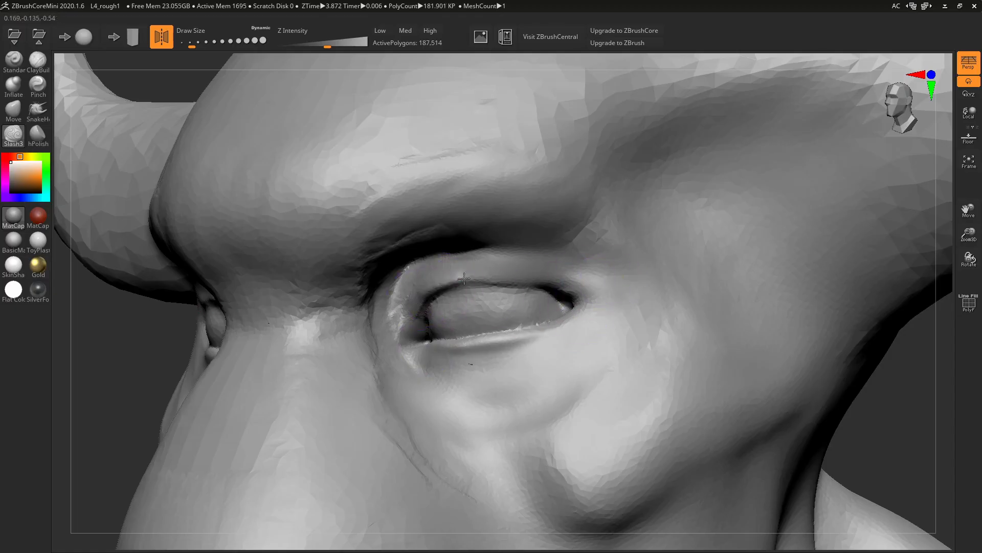
mouse_move(464, 279)
mouse_down()
mouse_move(609, 301)
mouse_move(642, 291)
mouse_up()
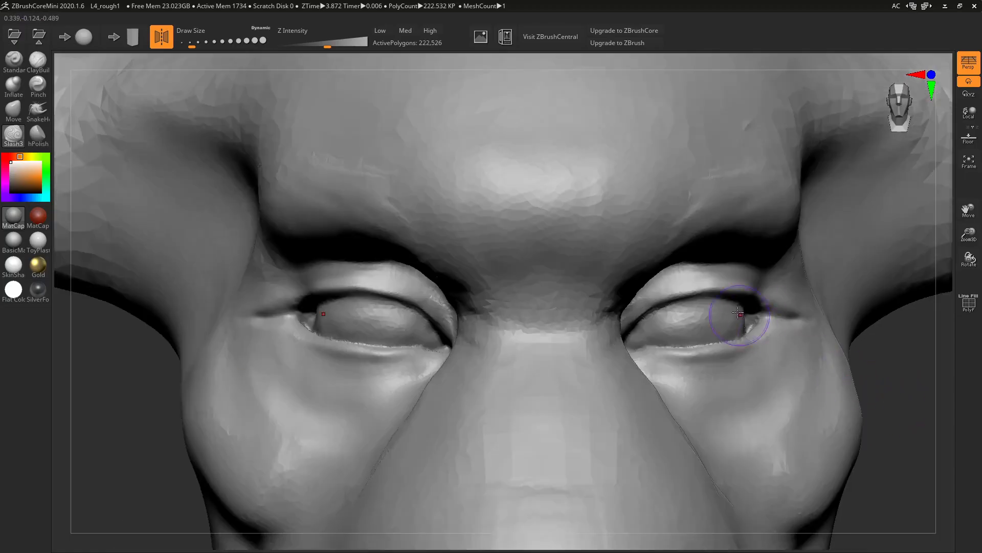
Carve the outer eye-corner creases and a curved fold from the inner corner beneath the lower eyelid with Slash3.
drag(777, 312, 782, 315)
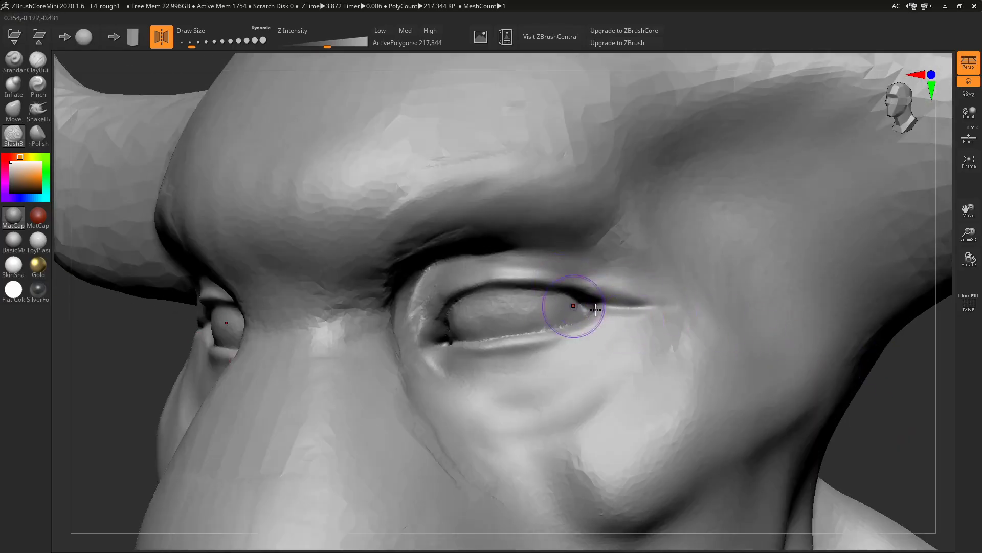
drag(893, 400, 941, 371)
mouse_move(602, 217)
mouse_down()
mouse_move(588, 221)
mouse_move(645, 211)
mouse_move(566, 223)
mouse_up()
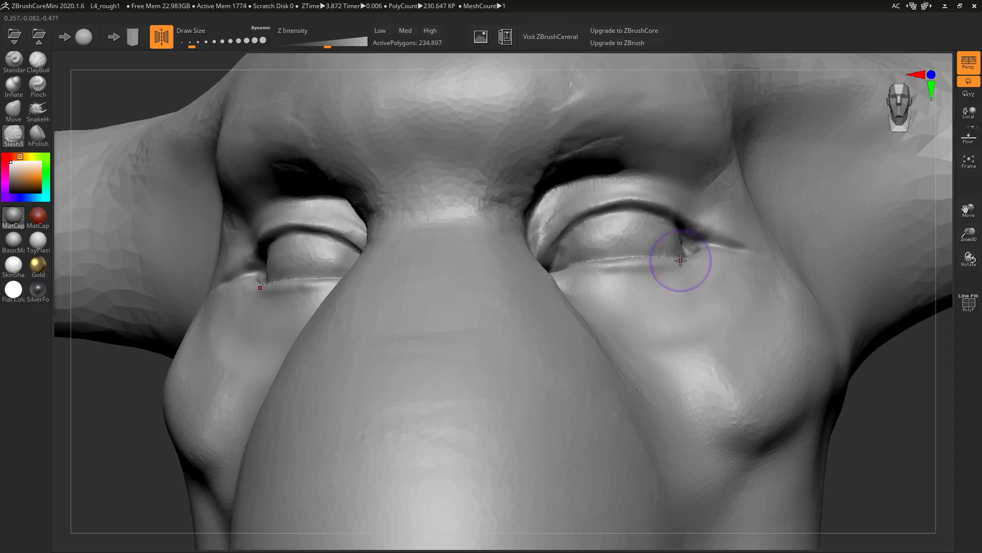
mouse_move(897, 478)
mouse_down()
mouse_move(542, 389)
mouse_move(605, 357)
mouse_up()
mouse_move(460, 422)
mouse_down()
mouse_move(526, 465)
mouse_move(555, 468)
mouse_up()
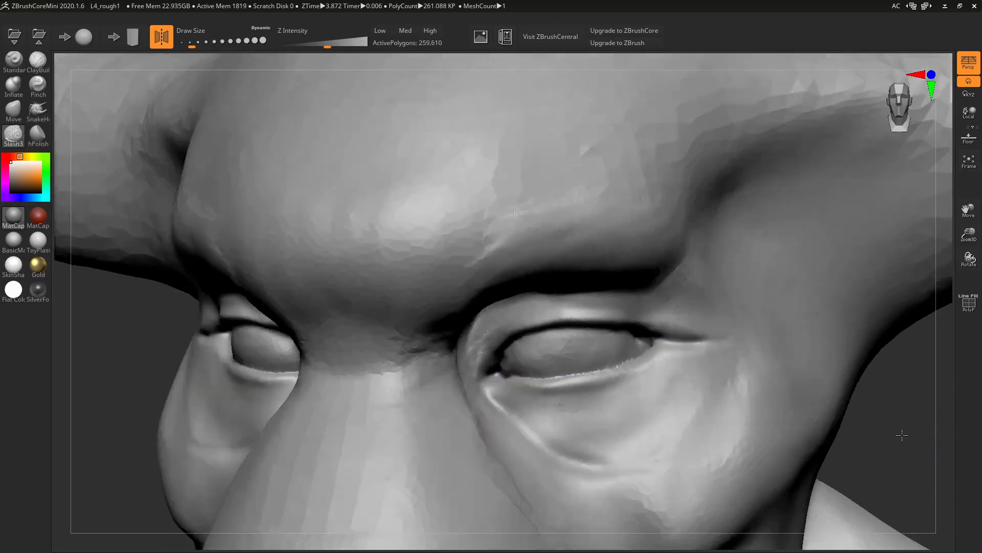
Reduce the bust's mesh to the Low resolution of 150k polygons.
mouse_move(915, 435)
mouse_down()
mouse_move(892, 419)
mouse_move(859, 424)
mouse_up()
drag(771, 400, 795, 394)
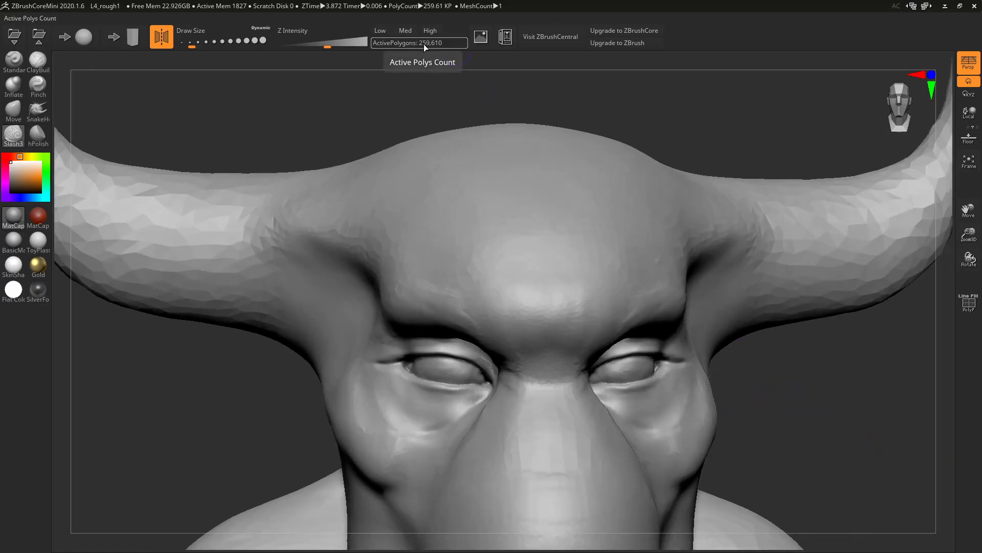
drag(698, 119, 694, 117)
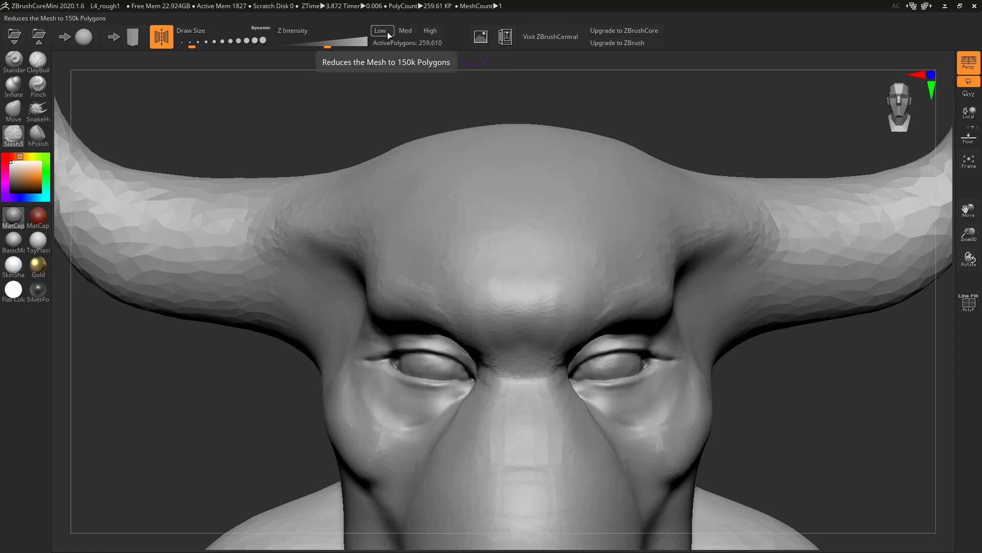
click(388, 32)
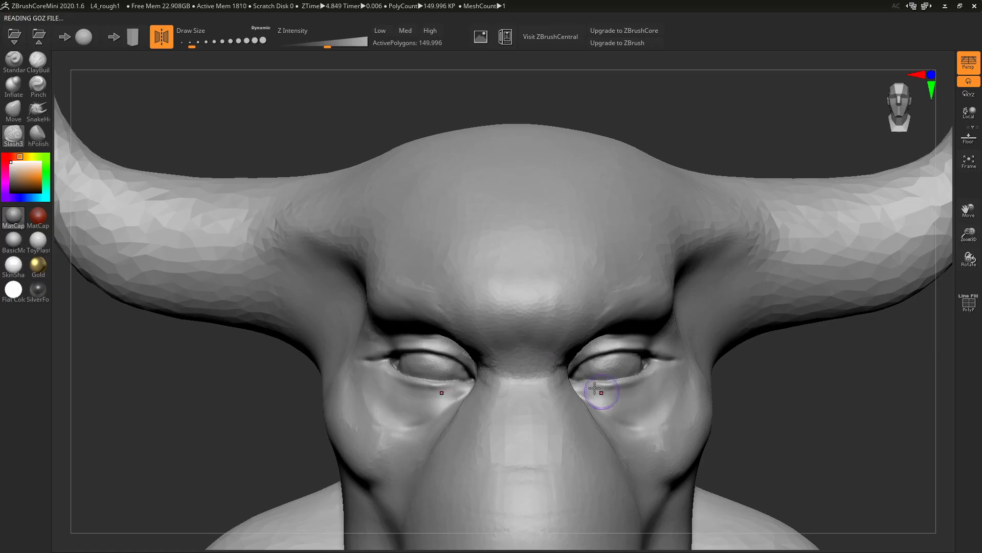
Smooth the fold beneath the lower eyelid into the cheek and soften the underside of the brow.
drag(783, 409, 509, 411)
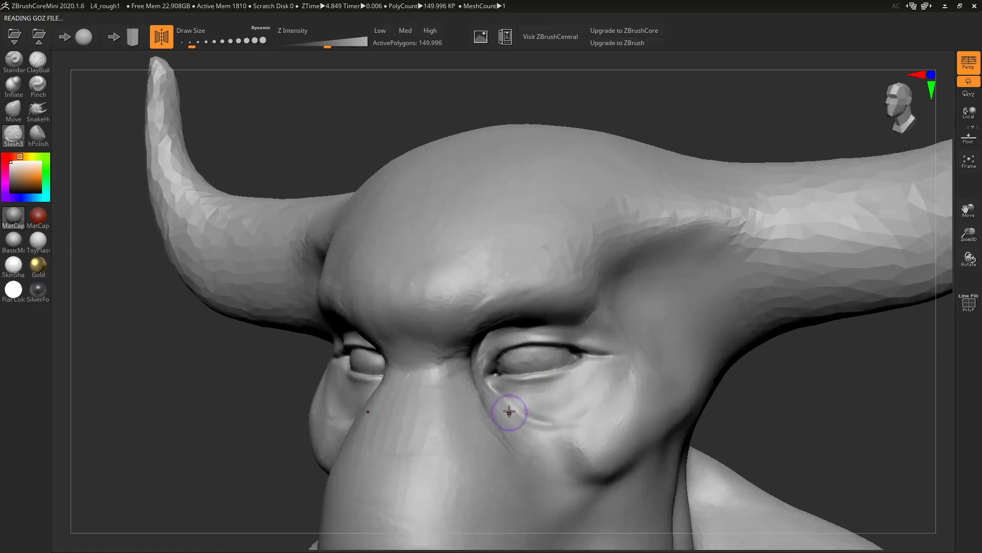
mouse_move(832, 447)
mouse_down()
mouse_move(853, 445)
mouse_move(842, 486)
mouse_up()
mouse_move(570, 413)
mouse_down()
mouse_move(526, 408)
mouse_move(571, 407)
mouse_move(521, 417)
mouse_up()
key(s)
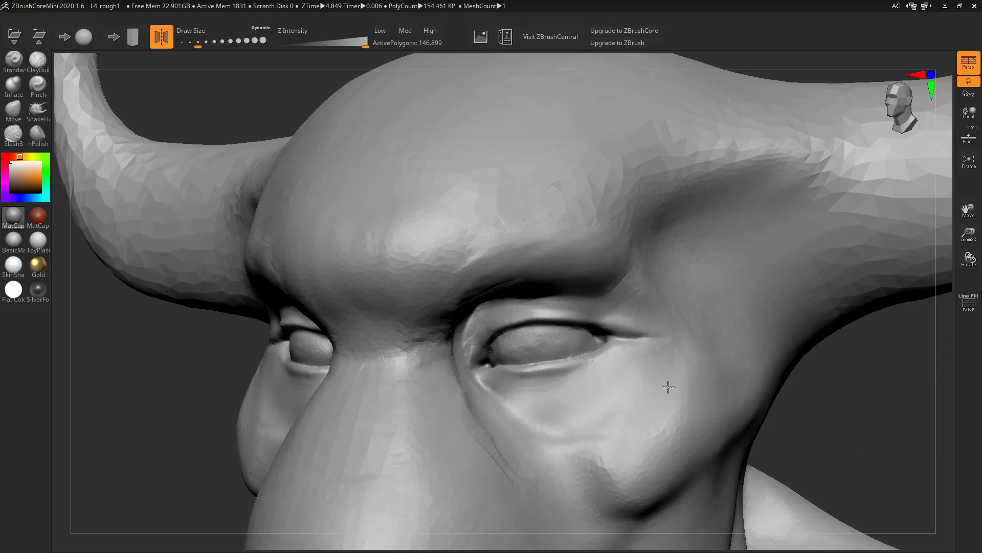
mouse_move(868, 431)
mouse_down()
mouse_move(890, 435)
mouse_move(778, 231)
mouse_up()
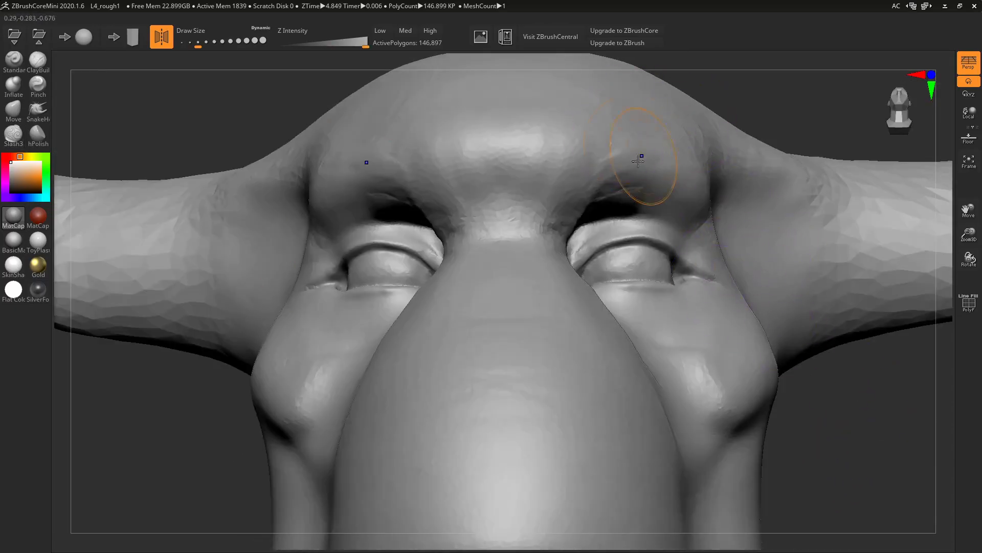
drag(763, 87, 633, 110)
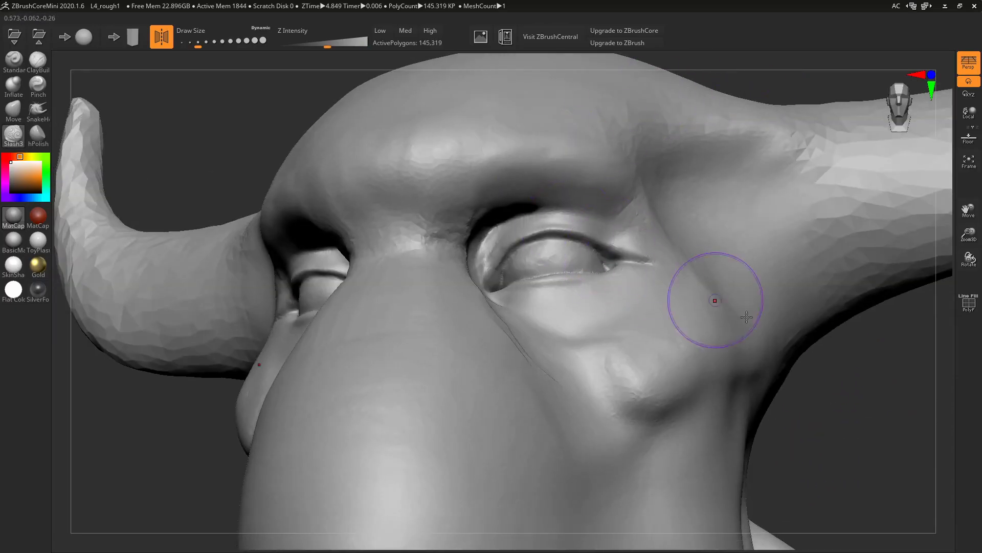
mouse_move(834, 401)
mouse_down()
mouse_move(864, 429)
mouse_move(865, 445)
mouse_move(883, 447)
mouse_up()
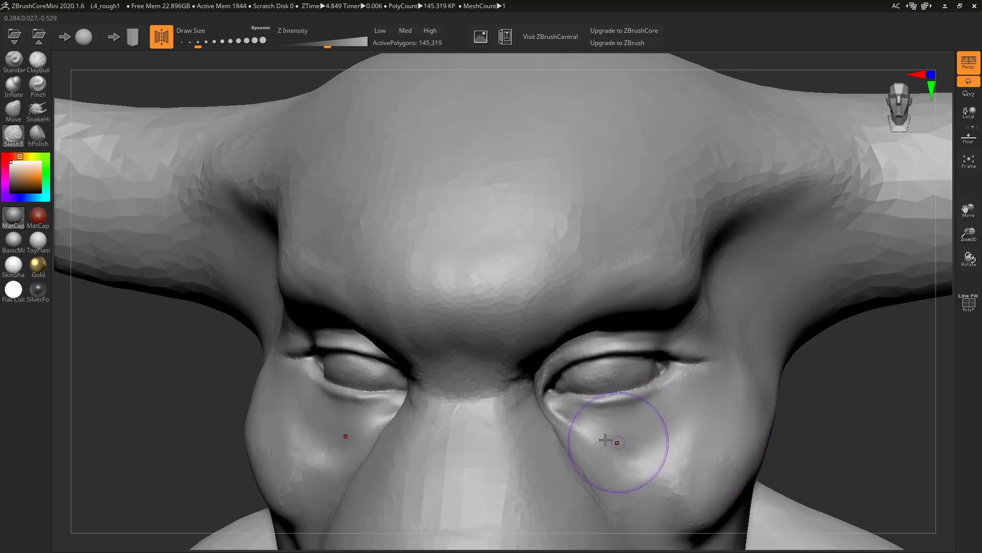
Build up a bag beneath the lower eyelid with a smaller ClayBuildup brush and smooth its lower edge.
click(37, 60)
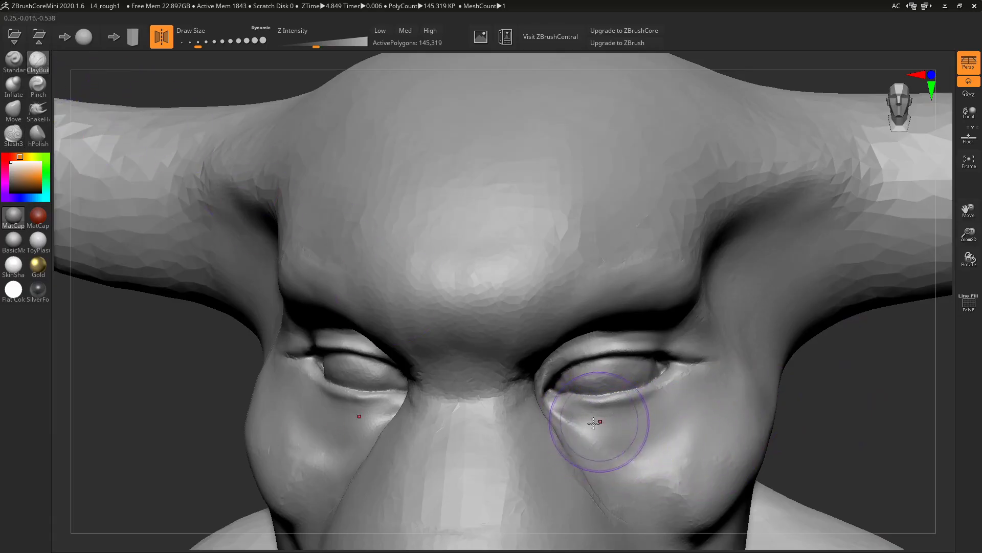
mouse_move(601, 414)
mouse_down()
mouse_move(587, 413)
mouse_move(628, 416)
mouse_up()
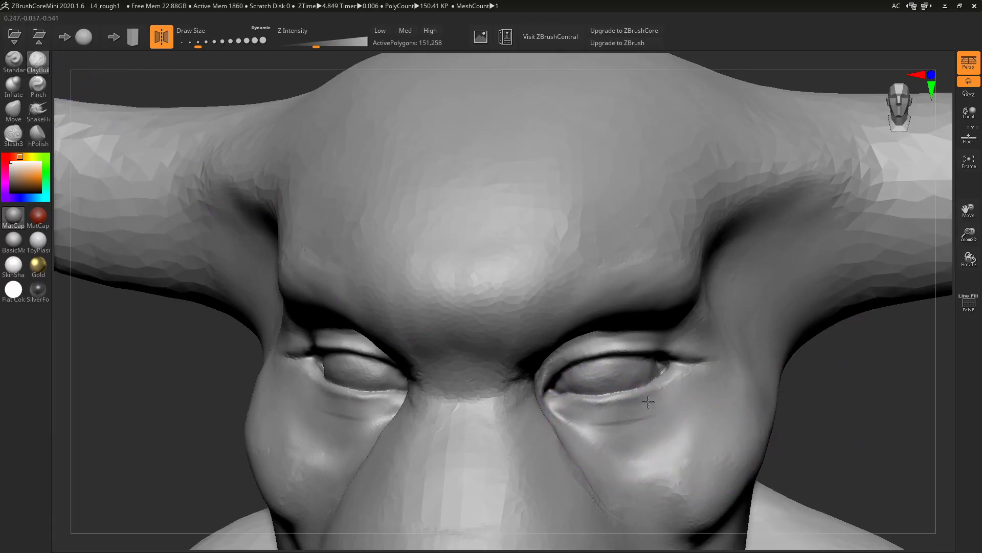
mouse_move(565, 421)
mouse_down()
mouse_move(649, 422)
mouse_move(599, 410)
mouse_move(657, 418)
mouse_move(571, 418)
mouse_move(575, 427)
mouse_move(625, 428)
mouse_move(603, 424)
mouse_move(642, 442)
mouse_move(678, 408)
mouse_move(589, 422)
mouse_move(655, 426)
mouse_up()
key(s)
drag(636, 436, 674, 422)
key(s)
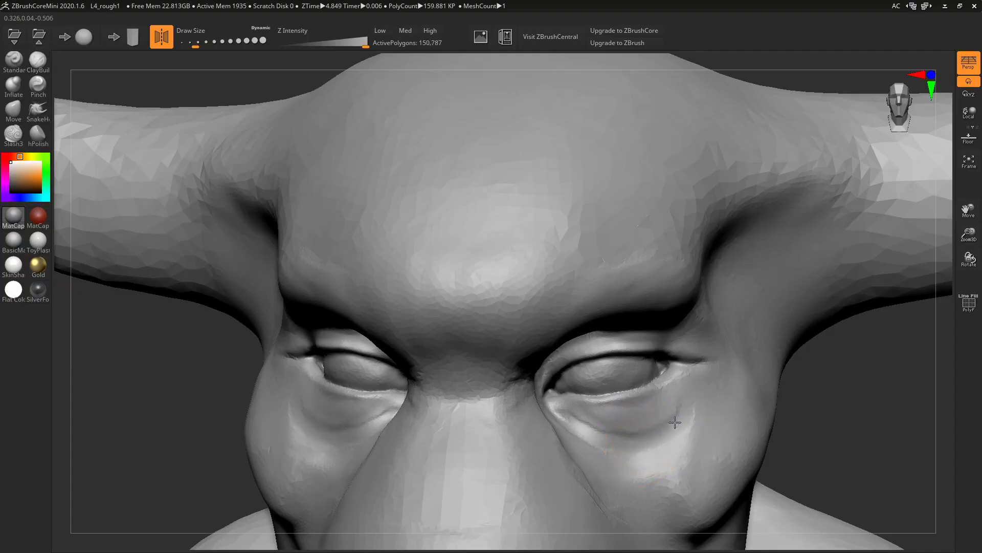
Add ClayBuildup volume between the brow and upper eyelid near the inner eye corner, and smooth it into the brow.
drag(851, 474, 636, 186)
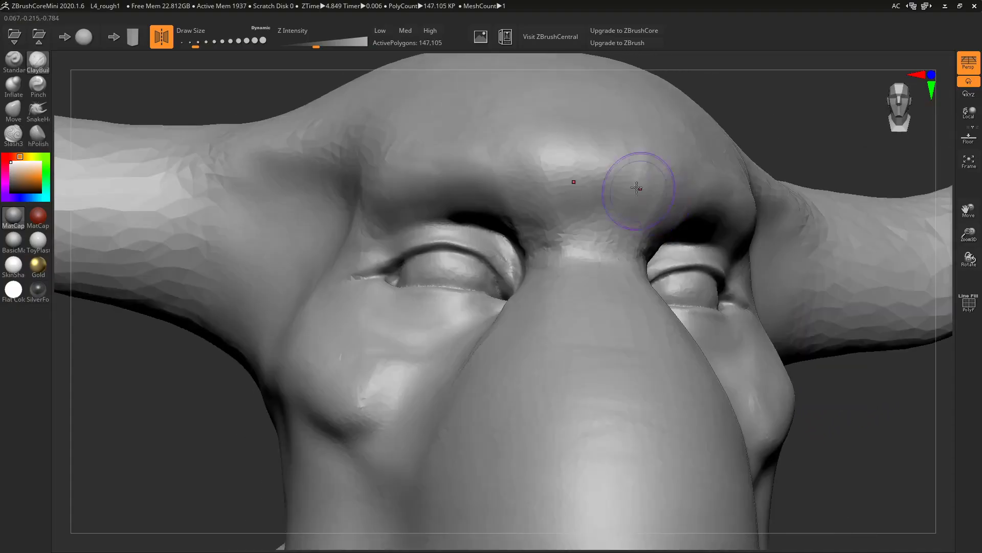
drag(805, 123, 626, 115)
mouse_move(497, 198)
mouse_down()
mouse_move(565, 193)
mouse_move(497, 193)
mouse_up()
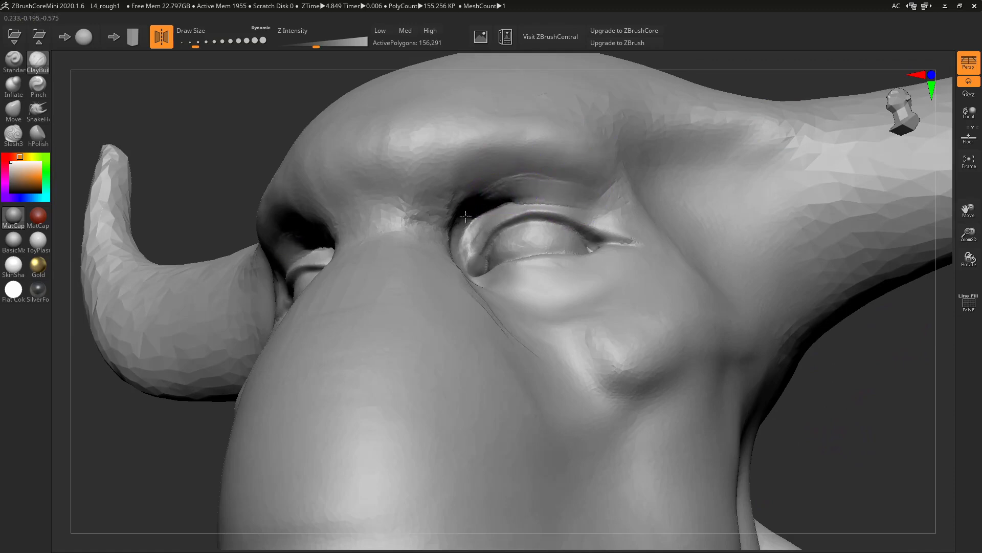
drag(454, 211, 540, 190)
drag(226, 112, 404, 114)
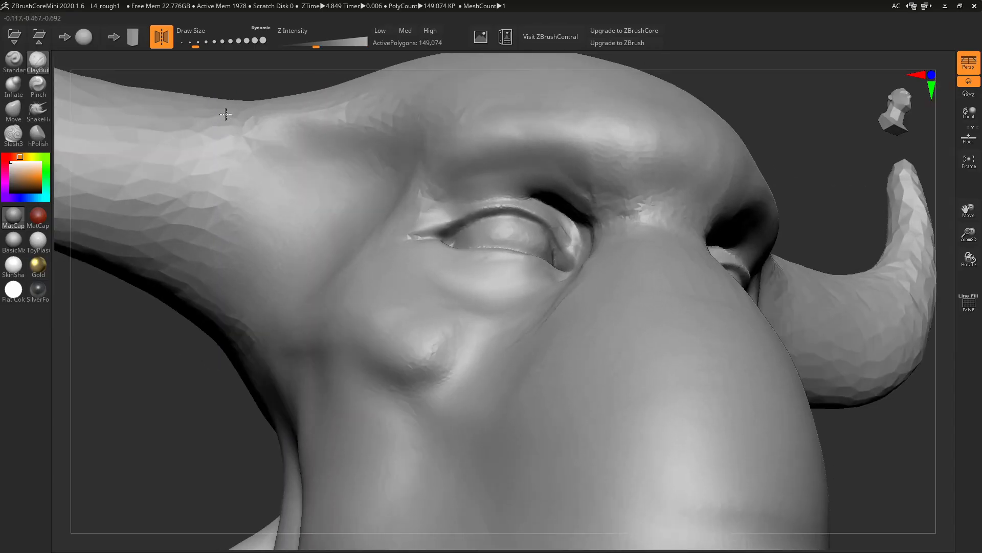
mouse_move(792, 152)
mouse_down()
mouse_move(671, 210)
mouse_move(683, 232)
mouse_up()
shift+drag(658, 195, 640, 203)
drag(869, 123, 686, 166)
mouse_move(531, 200)
mouse_down()
mouse_move(587, 212)
mouse_move(561, 190)
mouse_up()
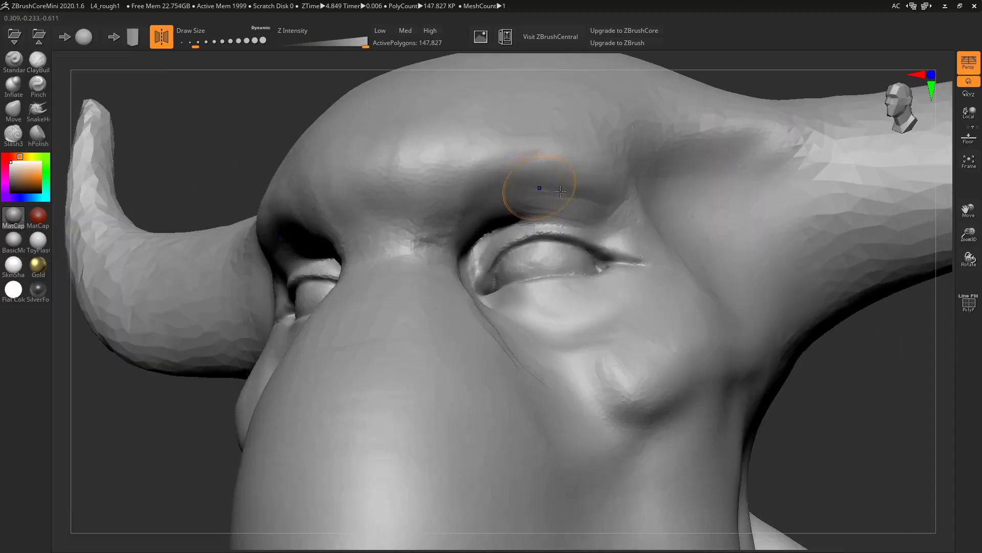
shift+drag(827, 449, 643, 258)
Reposition the inner and outer eye corners from the front with a larger Move brush.
alt+drag(755, 448, 788, 363)
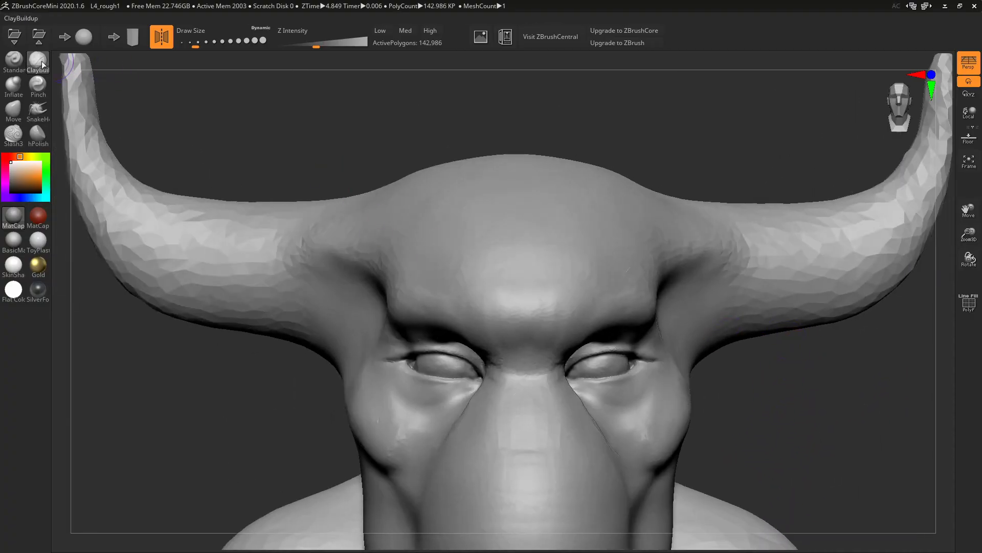
click(14, 110)
key(s)
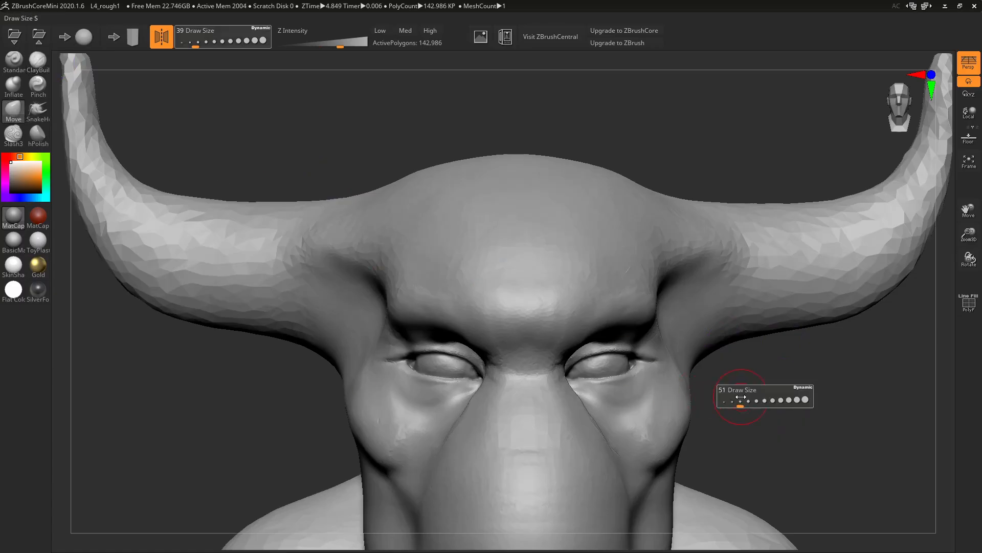
click(751, 398)
key(s)
drag(751, 398, 758, 408)
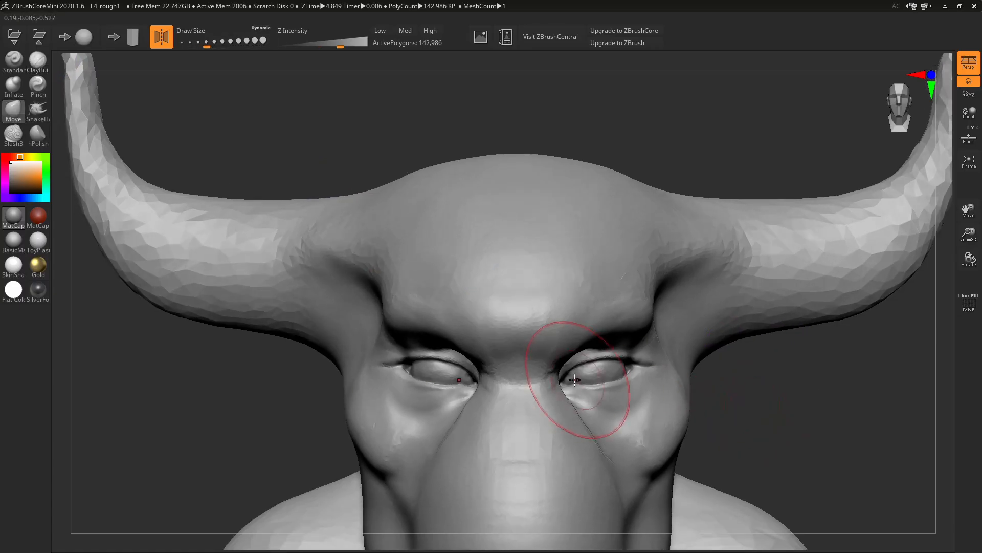
mouse_move(570, 380)
mouse_down()
mouse_move(608, 364)
mouse_move(578, 382)
mouse_move(609, 388)
mouse_move(637, 383)
mouse_move(648, 368)
mouse_up()
Open the eye shape and adjust the upper eyelid and its outer corner with a smaller Move brush.
alt+drag(783, 406, 687, 352)
mouse_move(732, 391)
mouse_down()
mouse_move(723, 395)
mouse_move(741, 393)
mouse_move(737, 445)
mouse_move(708, 399)
mouse_move(761, 402)
mouse_up()
key(s)
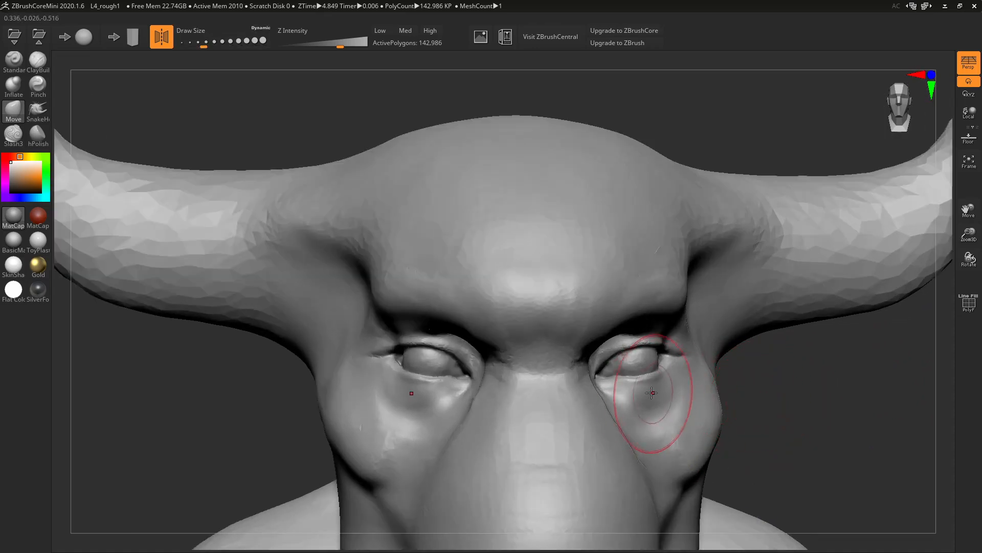
key(s)
drag(648, 339, 633, 339)
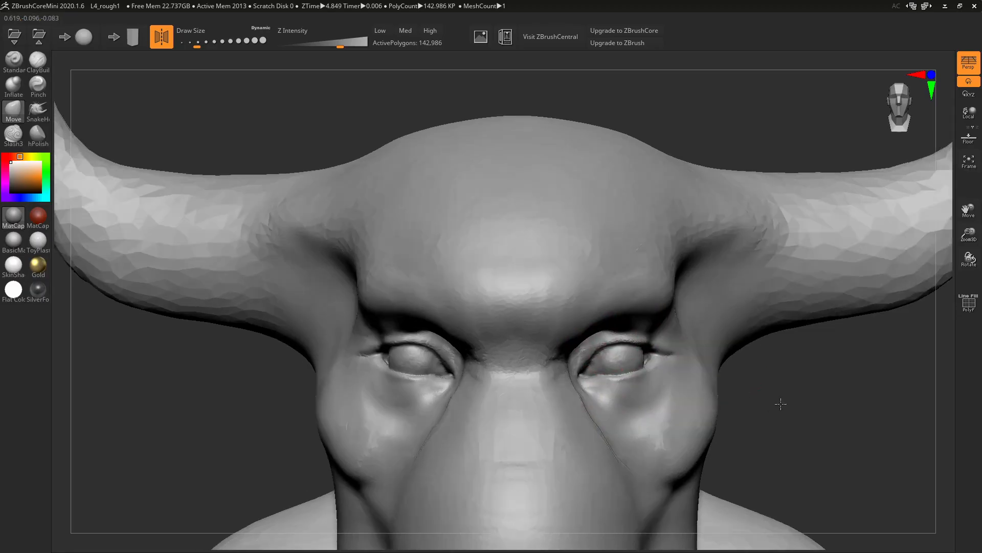
drag(781, 401, 723, 339)
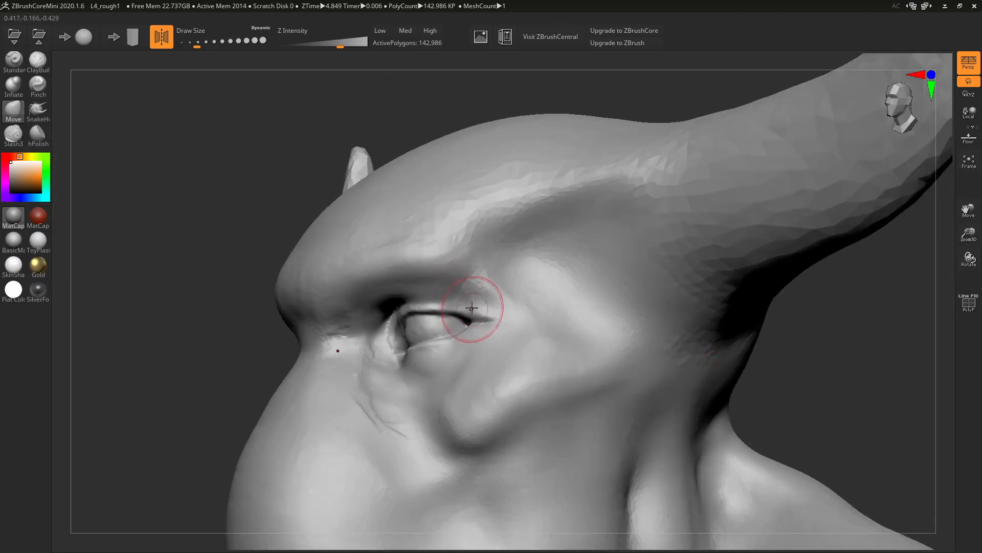
drag(471, 309, 464, 306)
drag(177, 328, 255, 354)
Smooth the crease beside the nose and the brow's lower edge, adjusting the upper eyelid with the Move brush.
shift+drag(560, 465, 551, 450)
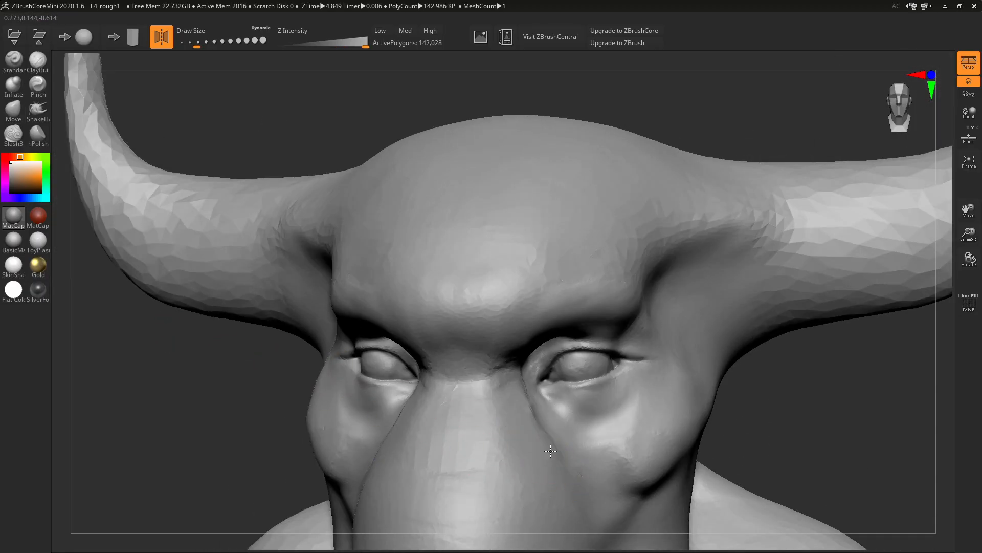
drag(790, 427, 634, 348)
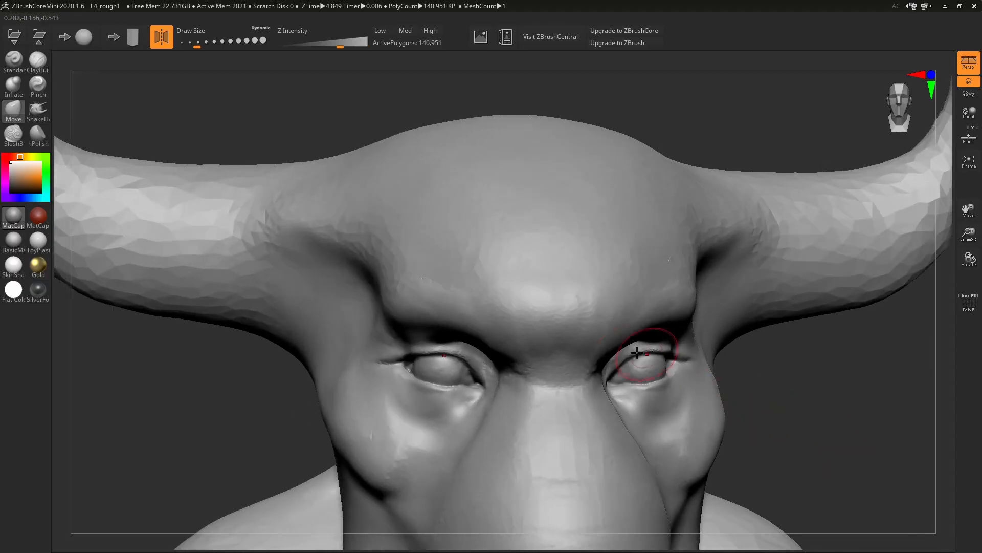
mouse_move(806, 417)
mouse_down()
mouse_move(774, 401)
mouse_move(814, 441)
mouse_up()
mouse_move(607, 308)
shift+mouse_down()
mouse_move(603, 294)
mouse_move(646, 297)
shift+mouse_up()
Sharpen the rims of the upper and lower eyelids with a small Pinch brush.
drag(852, 438, 533, 291)
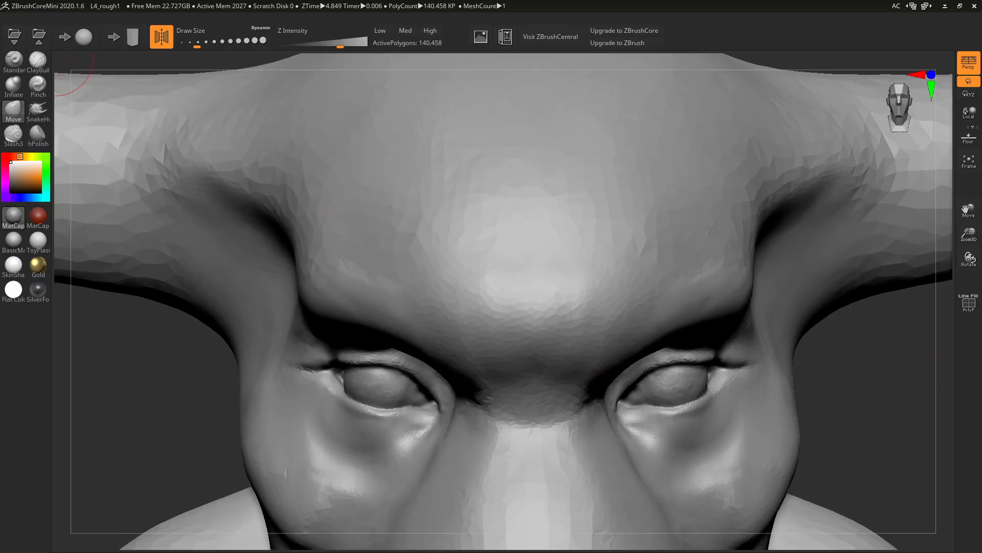
click(37, 85)
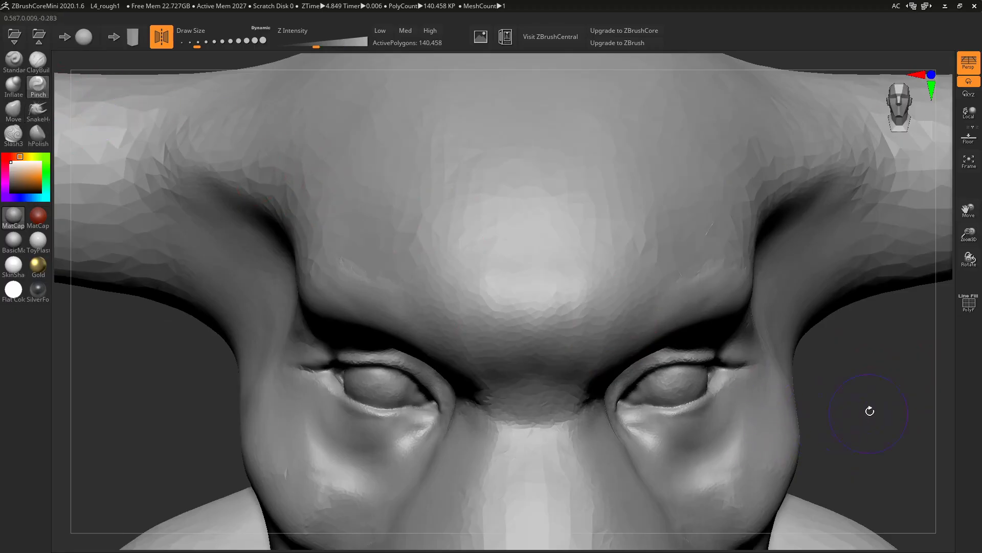
drag(868, 408, 823, 399)
drag(652, 370, 665, 366)
key(s)
key(s)
drag(599, 406, 598, 406)
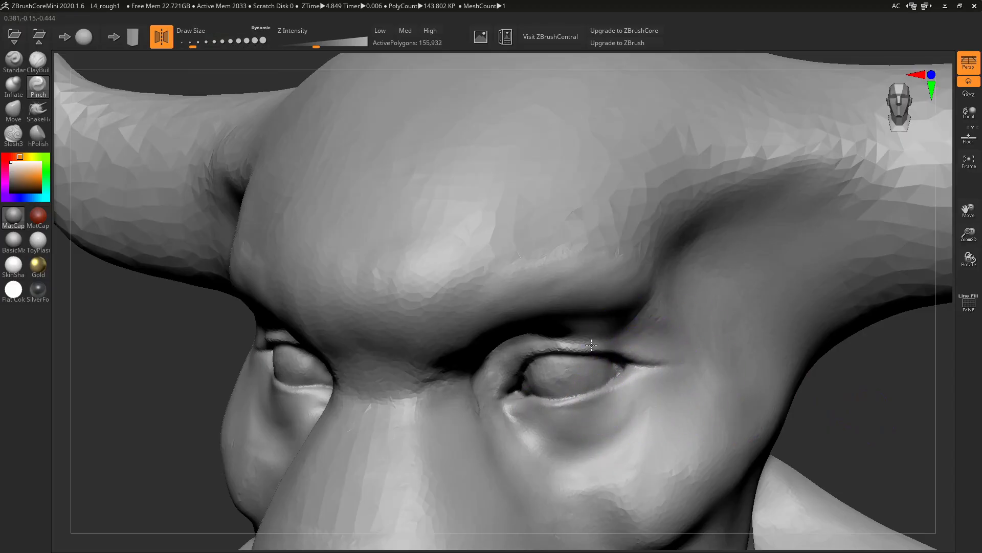
drag(591, 345, 535, 344)
Deepen the line between eyelids and eyeball with a smaller Slash3 brush, and smooth the eyeball and lower rim.
drag(831, 428, 796, 333)
click(38, 131)
click(20, 131)
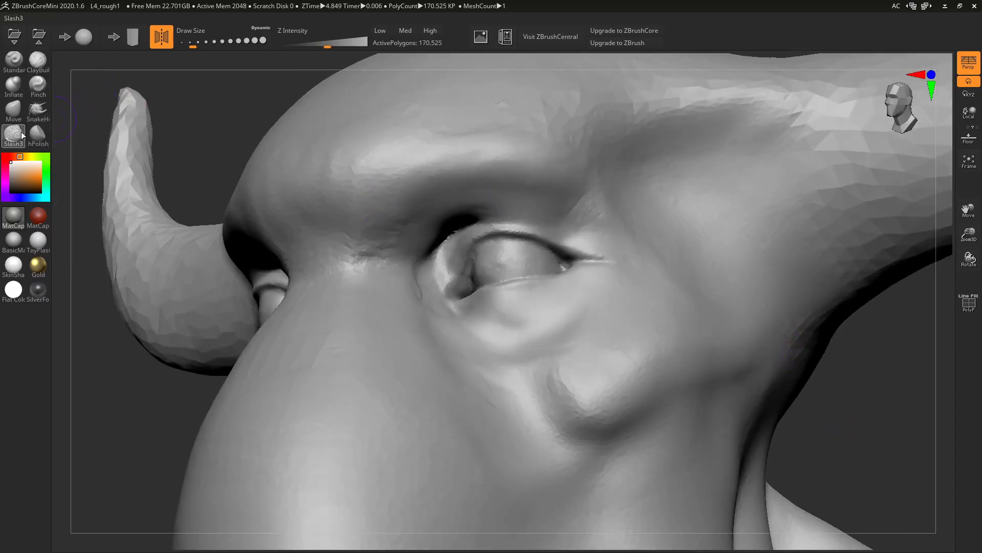
key(s)
drag(478, 256, 478, 257)
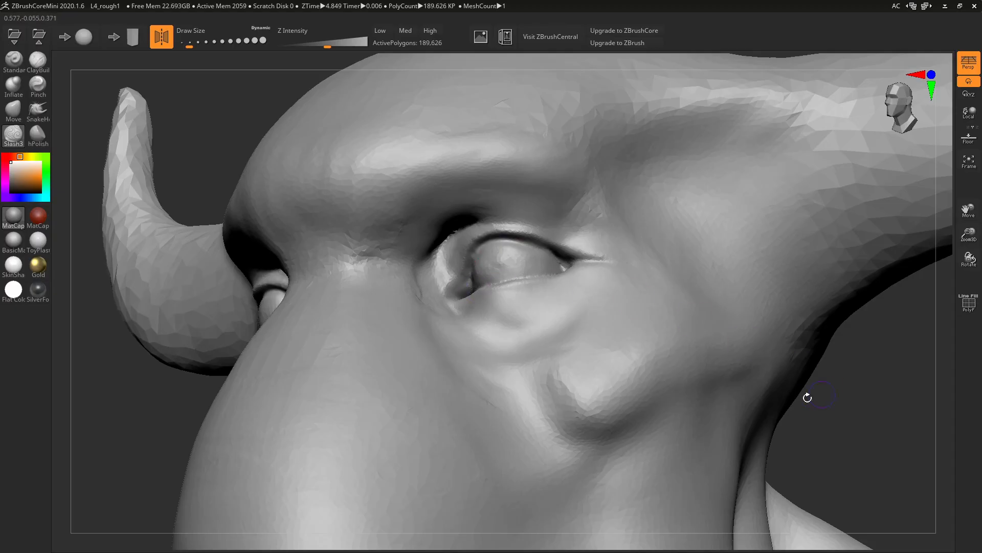
mouse_move(807, 398)
shift+mouse_down()
mouse_move(838, 447)
mouse_move(818, 435)
shift+mouse_up()
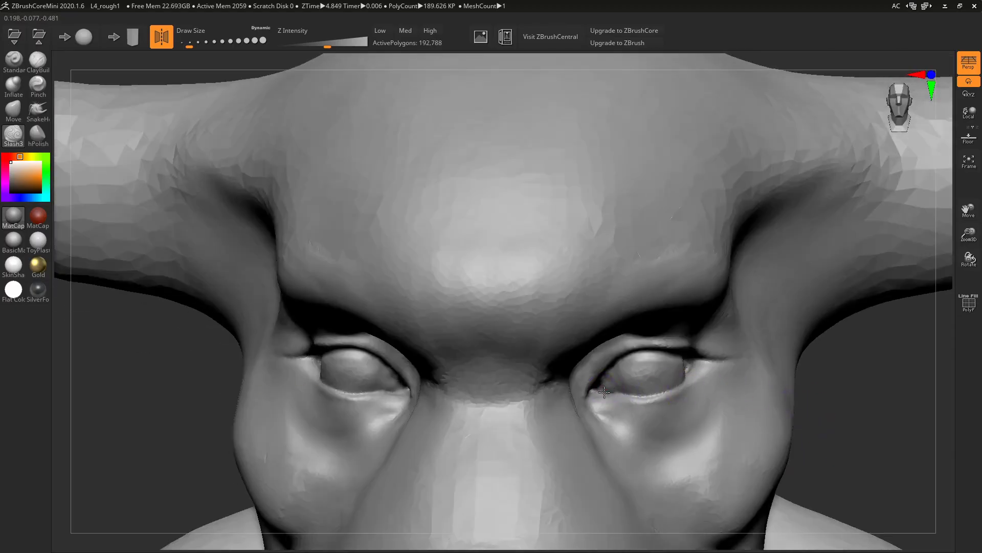
mouse_move(635, 396)
mouse_down()
mouse_move(673, 389)
mouse_move(669, 373)
mouse_up()
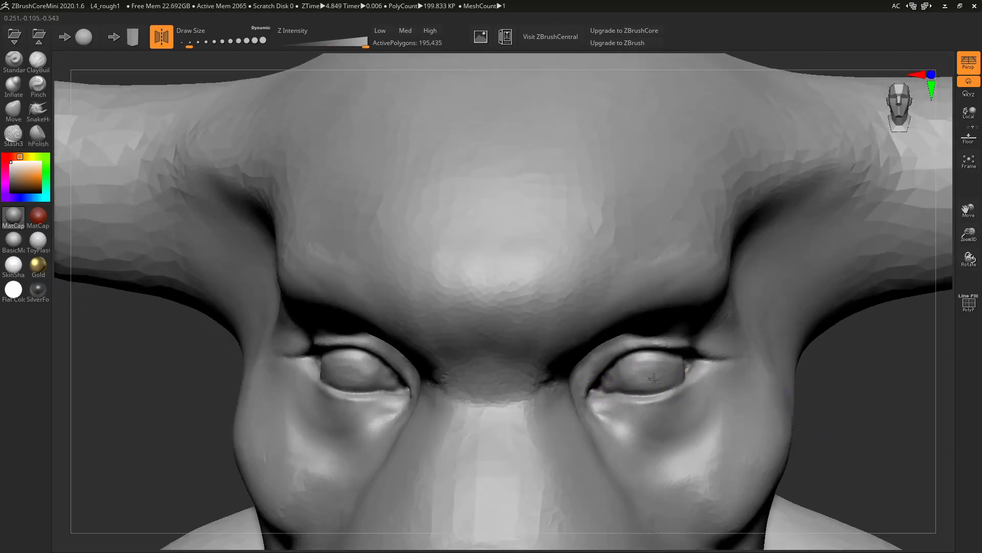
Smooth the transition between the inner eye corner and the bridge of the nose using a larger brush.
drag(829, 406, 573, 394)
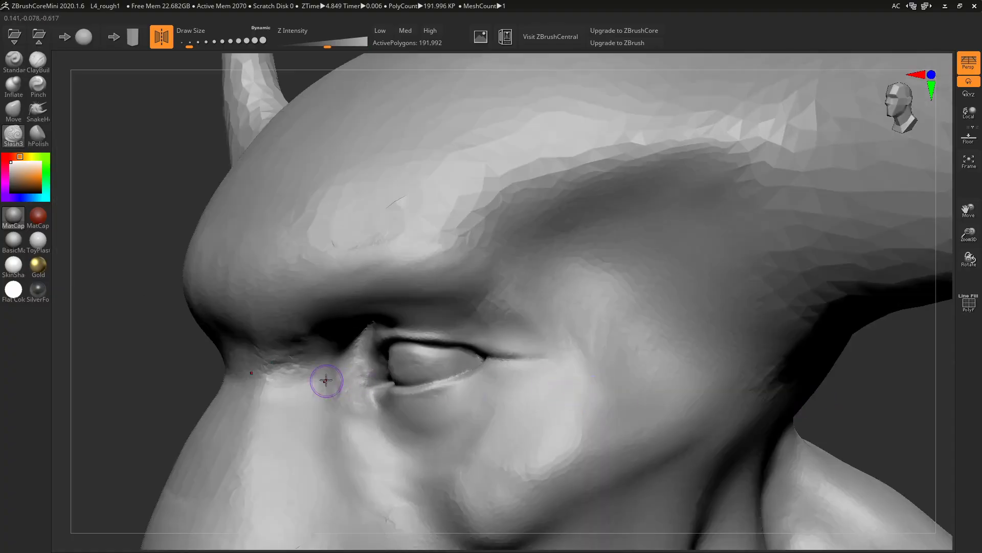
key(s)
drag(349, 377, 350, 366)
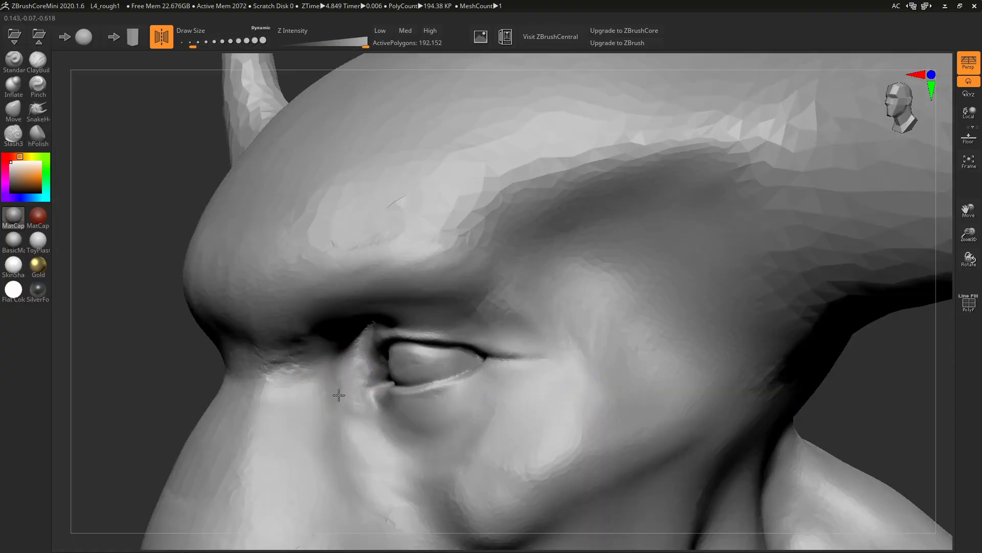
drag(849, 409, 860, 408)
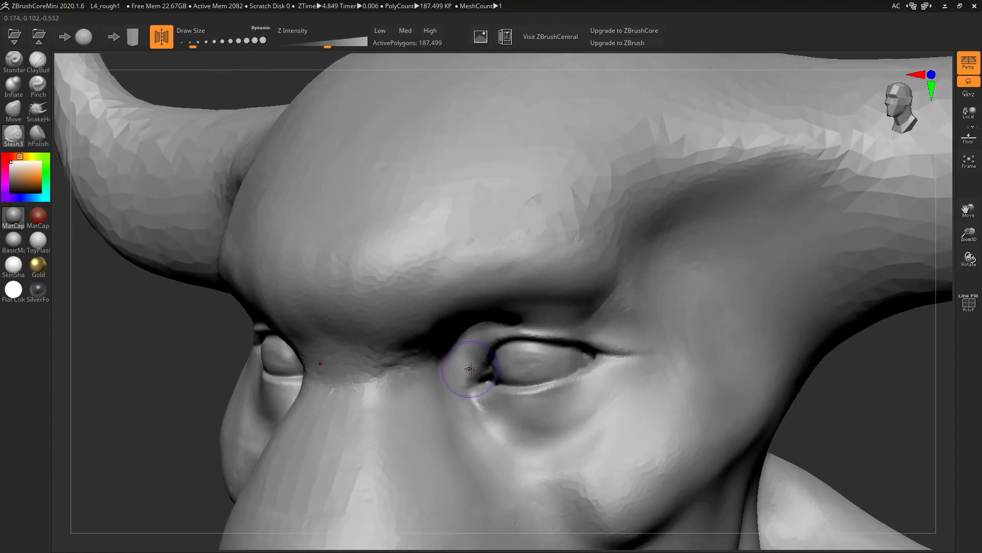
mouse_move(462, 351)
mouse_down()
mouse_move(450, 377)
mouse_move(465, 342)
mouse_up()
Smooth the eyeball surface and its edge against the eyelids with a smaller brush.
mouse_move(860, 401)
mouse_down()
mouse_move(890, 404)
mouse_move(514, 204)
mouse_move(555, 226)
mouse_move(706, 257)
mouse_up()
key(s)
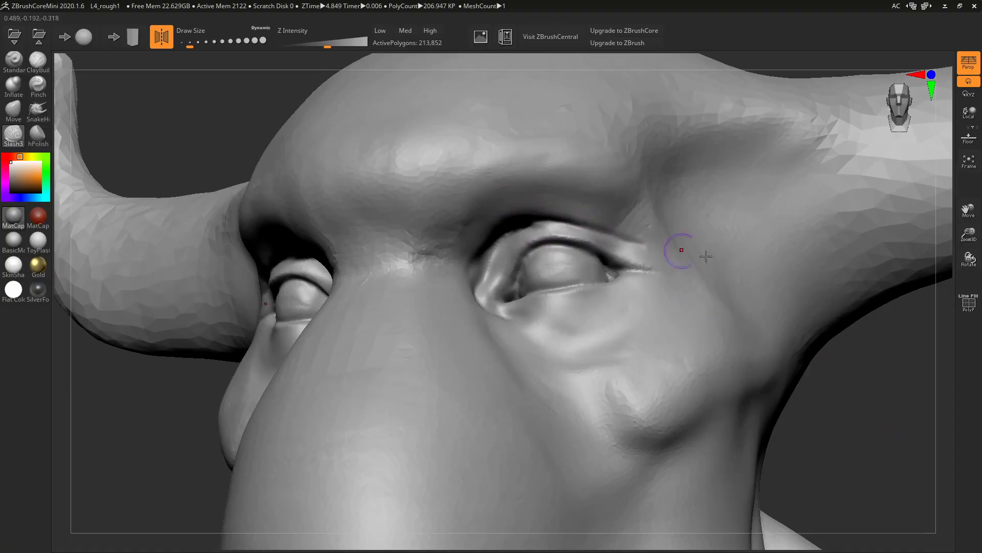
shift+drag(826, 421, 635, 351)
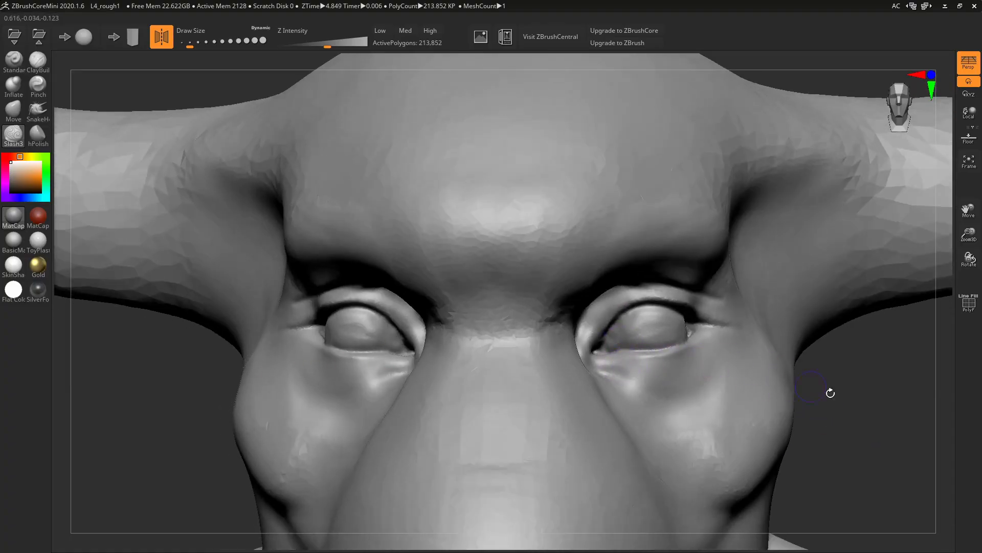
mouse_move(659, 317)
shift+mouse_down()
mouse_move(635, 332)
mouse_move(645, 331)
shift+mouse_up()
key(s)
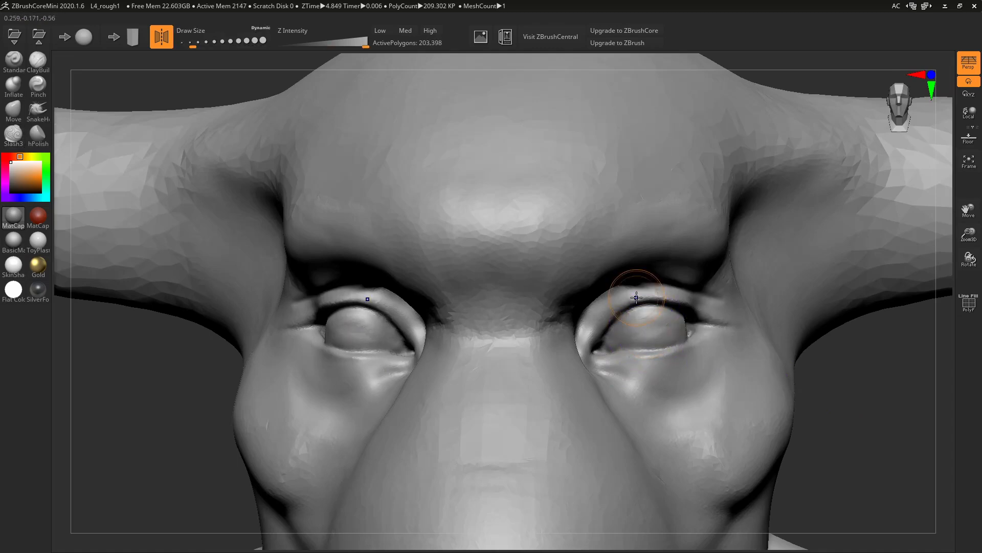
Build a small tear duct in the inner corner of the eye with a reduced Standard brush.
click(15, 60)
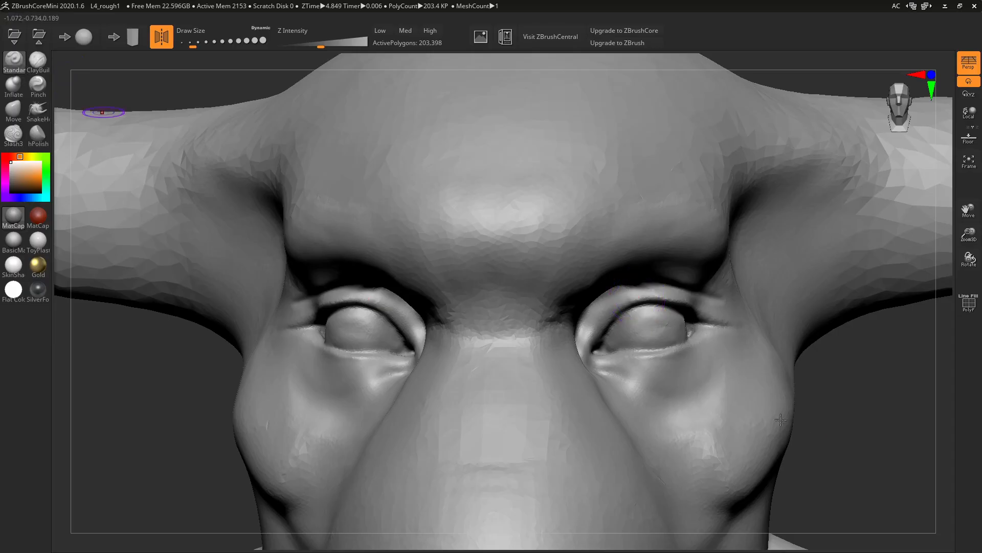
key(s)
mouse_move(822, 436)
mouse_down()
mouse_move(808, 428)
mouse_move(836, 468)
mouse_up()
key(s)
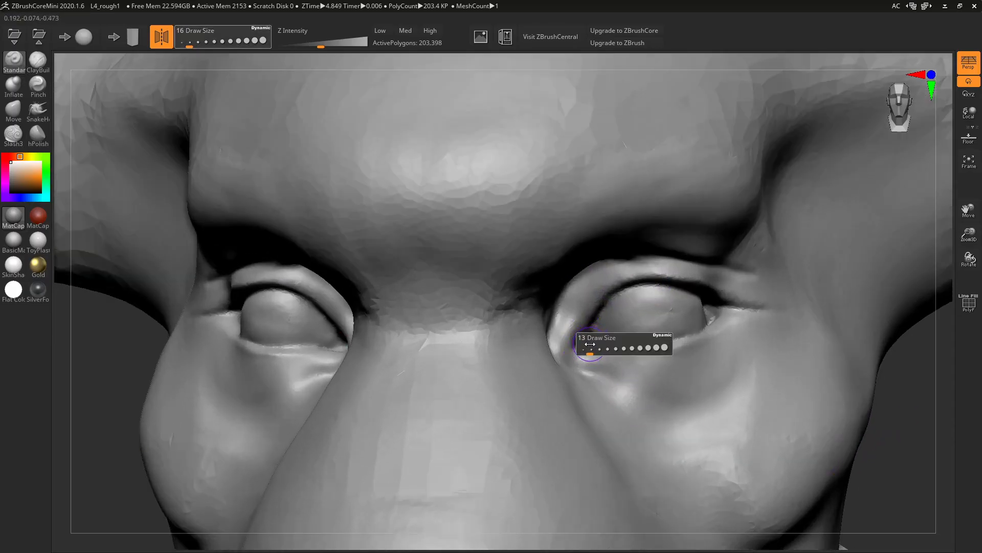
drag(591, 343, 586, 341)
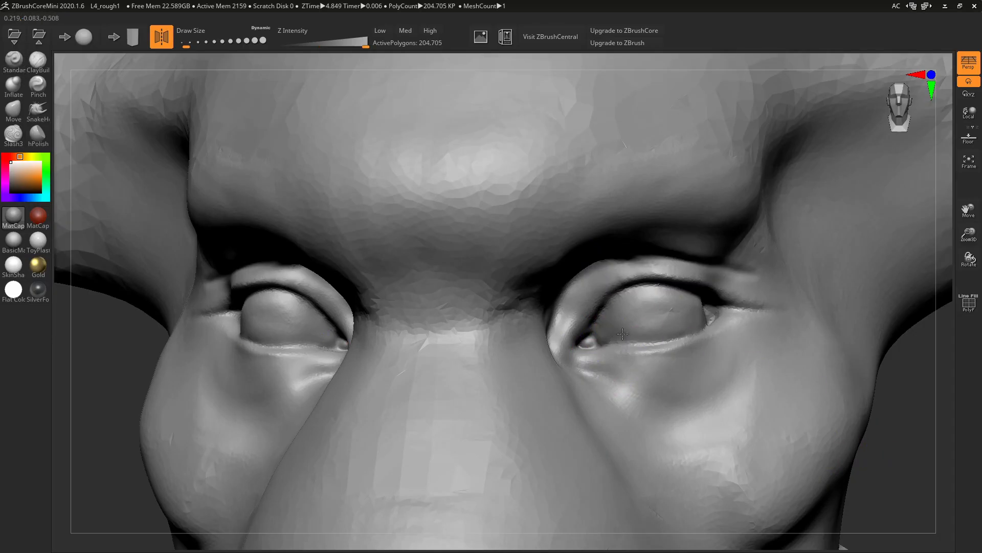
Reshape the upper and lower eyelids with the Move brush to narrow the eye opening.
alt+drag(902, 471, 732, 333)
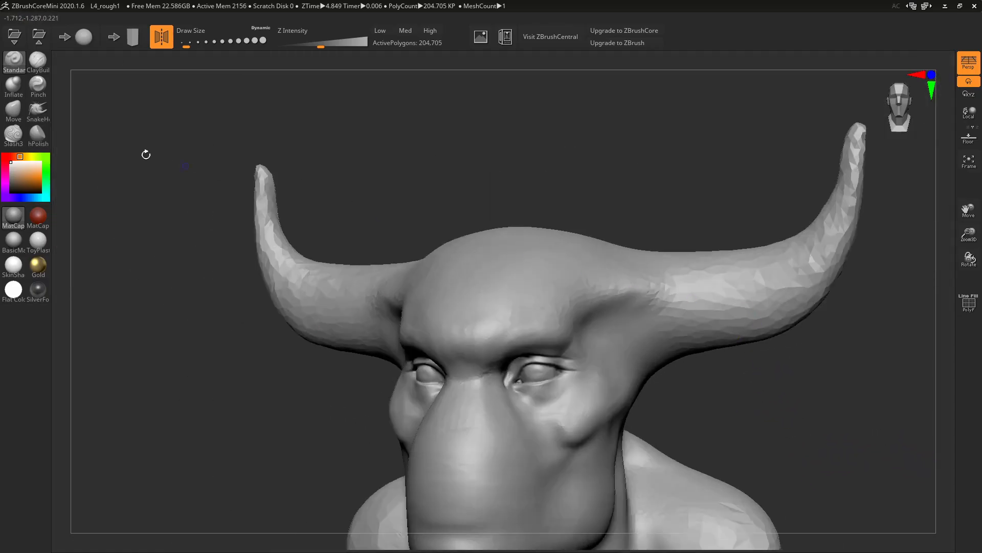
click(13, 109)
key(s)
drag(519, 174, 544, 187)
key(s)
drag(545, 187, 589, 187)
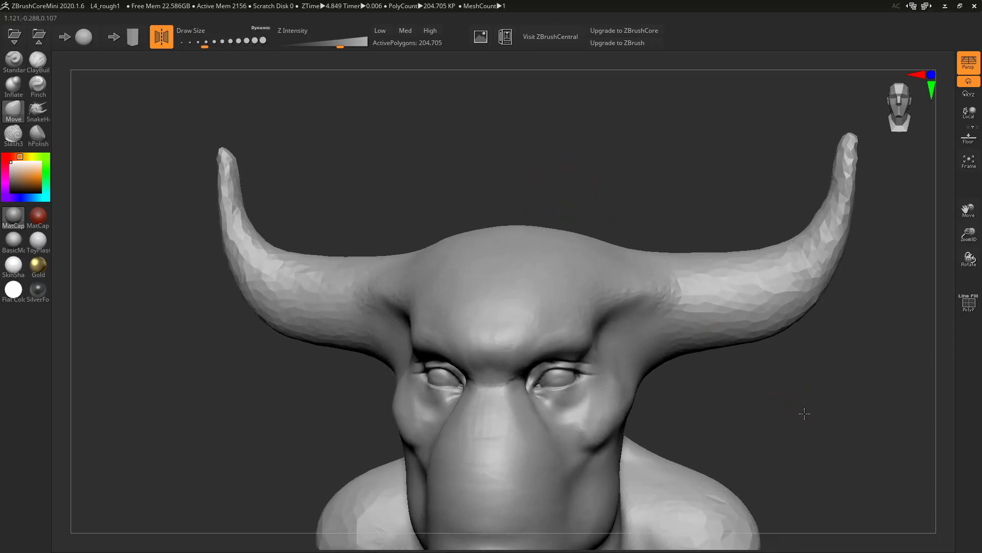
alt+drag(803, 412, 798, 471)
mouse_move(583, 329)
mouse_down()
mouse_move(589, 342)
mouse_move(585, 321)
mouse_move(578, 345)
mouse_move(597, 345)
mouse_up()
key(s)
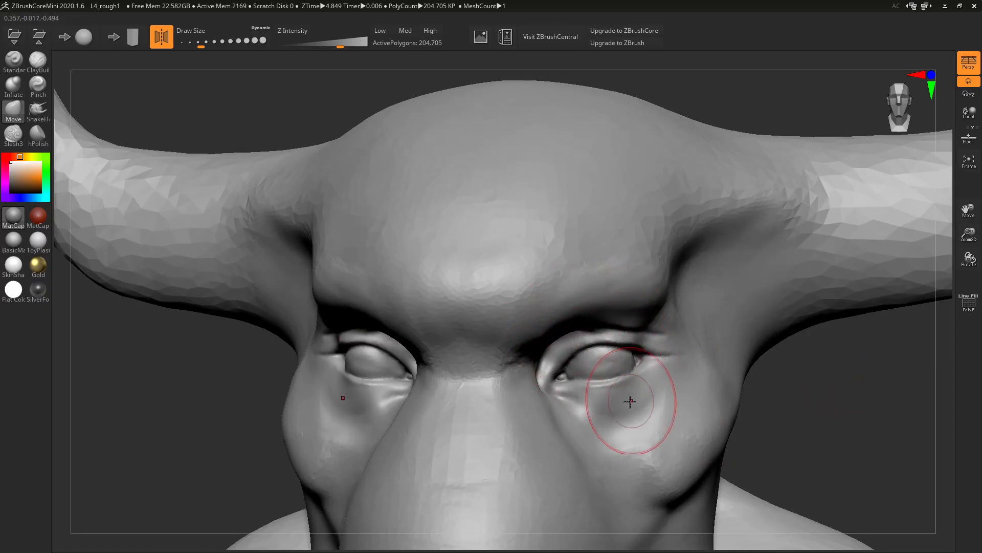
drag(600, 390, 645, 374)
drag(592, 329, 585, 345)
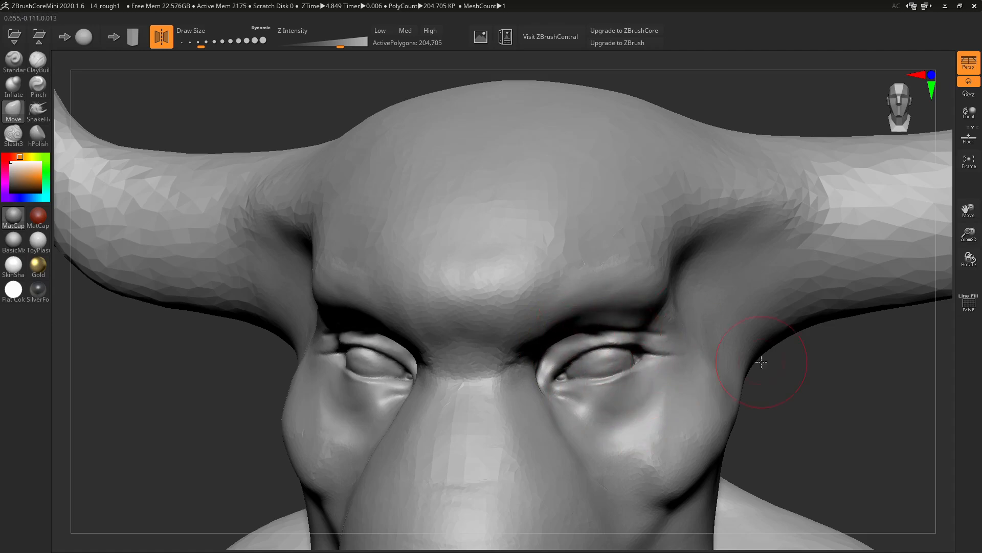
Smooth the upper eyelid fold under the brow and adjust its inner part with a smaller Move brush.
alt+drag(864, 430, 702, 324)
mouse_move(712, 376)
mouse_down()
mouse_move(735, 396)
mouse_move(713, 402)
mouse_up()
alt+drag(715, 403, 757, 470)
drag(755, 409, 722, 403)
drag(733, 367, 487, 285)
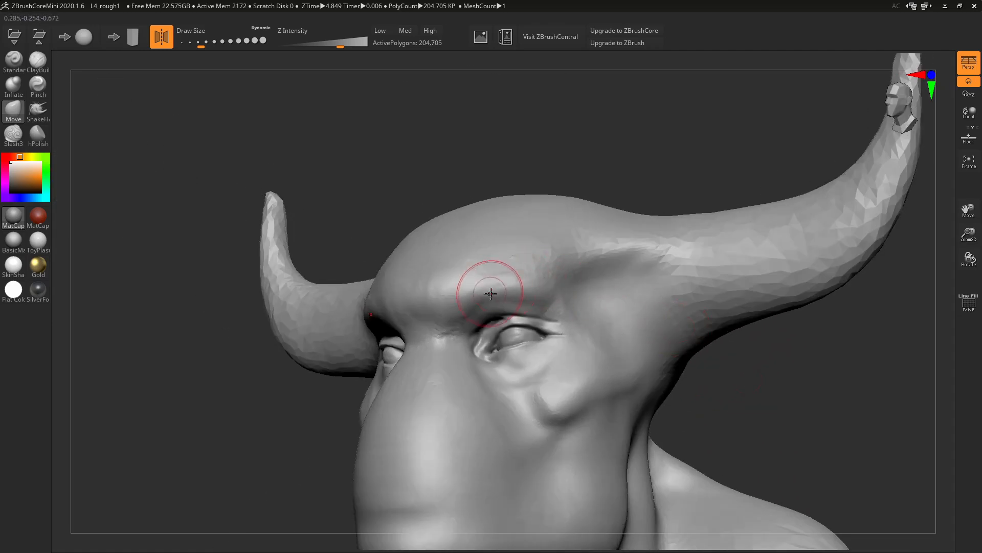
alt+drag(389, 166, 417, 225)
key(s)
drag(465, 183, 453, 186)
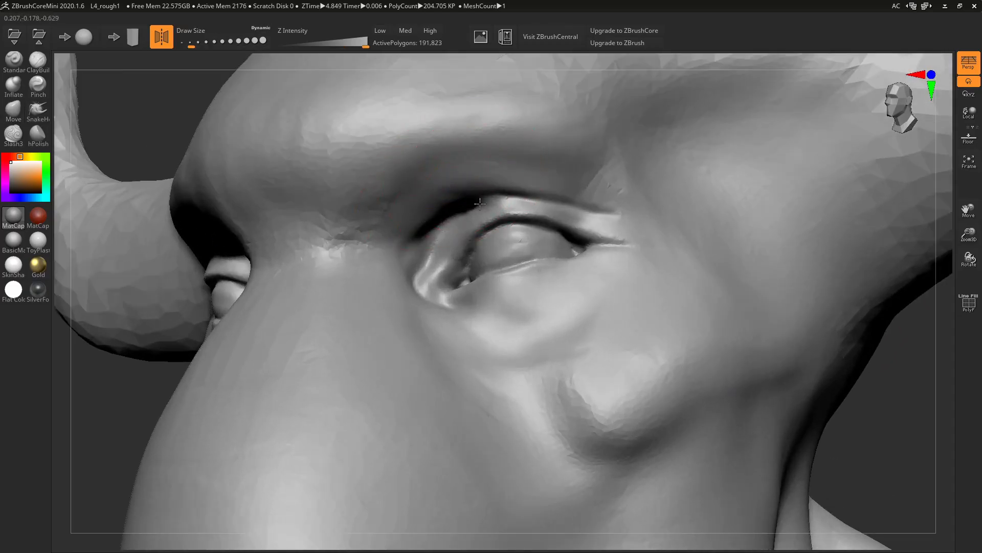
mouse_move(438, 226)
shift+mouse_down()
mouse_move(456, 220)
mouse_move(463, 203)
mouse_move(438, 204)
mouse_move(490, 179)
mouse_move(442, 188)
mouse_move(445, 200)
shift+mouse_up()
key(s)
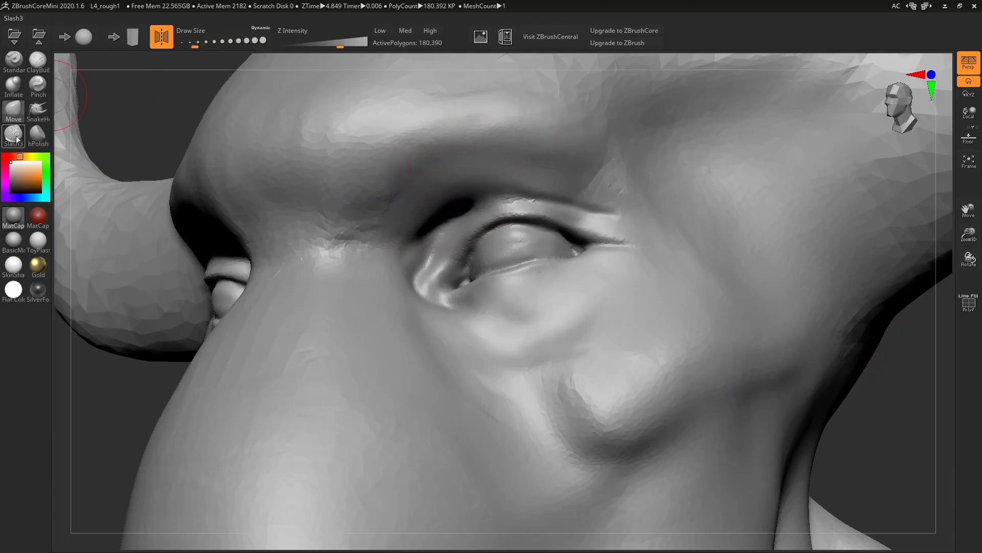
Carve the upper eyelid fold and the eye bag's edge with Slash3, smoothing around the outer eye corner.
click(16, 136)
drag(508, 196, 557, 201)
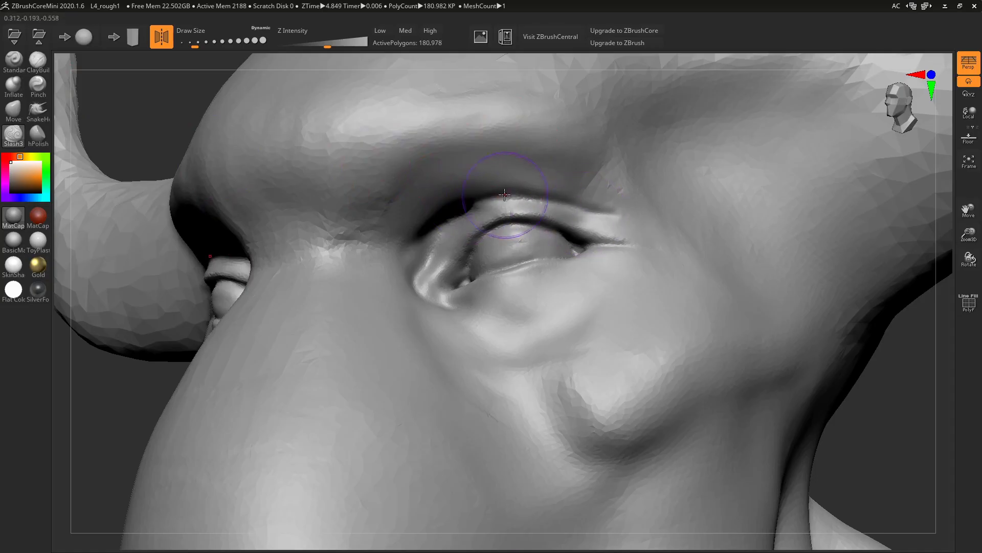
drag(890, 476, 873, 456)
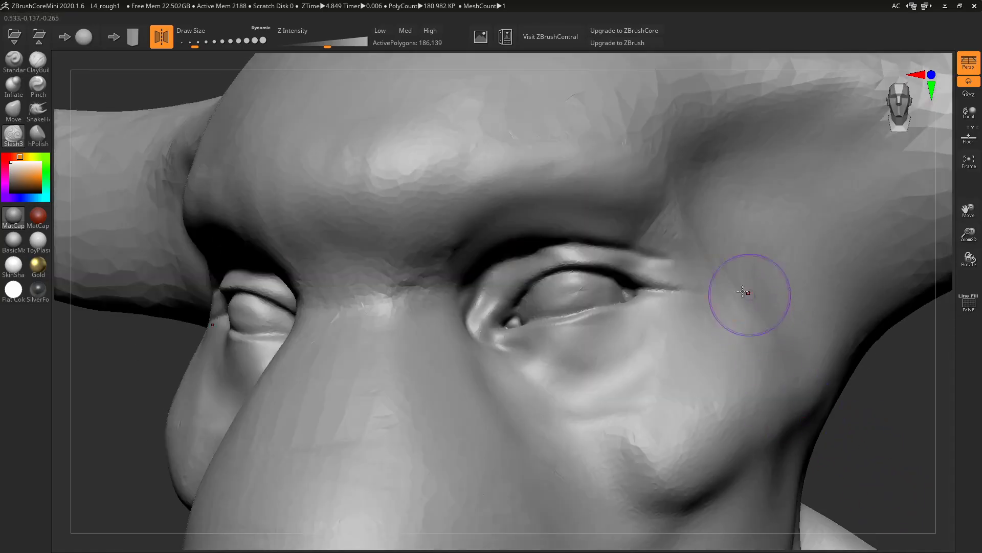
shift+drag(711, 287, 742, 302)
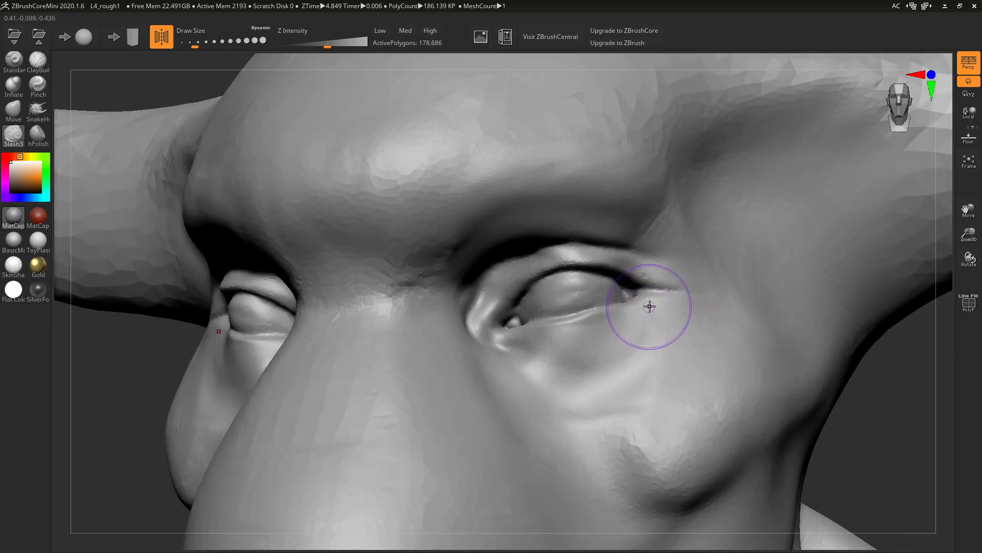
mouse_move(648, 296)
mouse_down()
mouse_move(684, 292)
mouse_move(609, 366)
mouse_up()
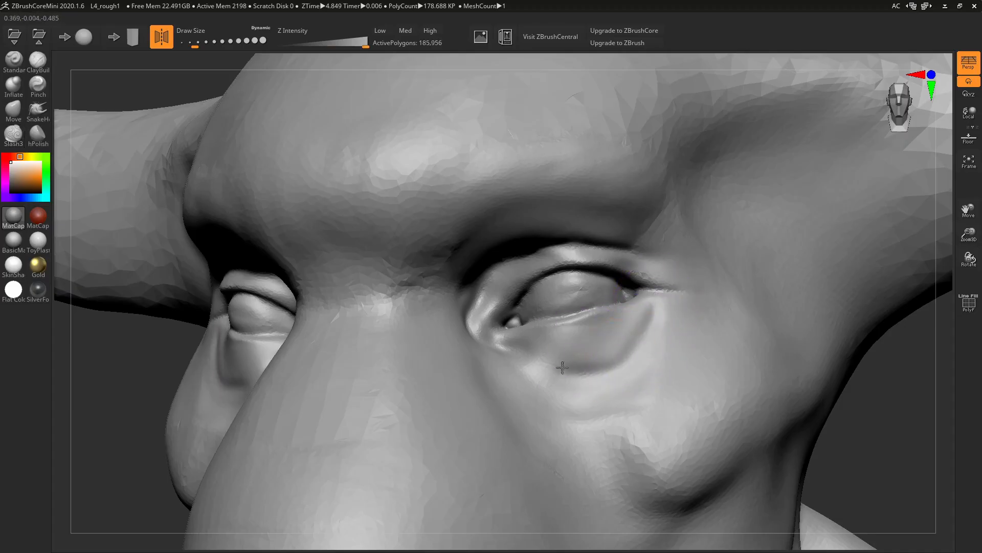
shift+drag(653, 320, 658, 288)
Add volume along the upper eyelid with a smaller ClayBuildup brush.
drag(886, 450, 745, 300)
drag(769, 396, 812, 483)
mouse_move(803, 389)
mouse_down()
mouse_move(818, 380)
mouse_move(818, 354)
mouse_up()
key(s)
drag(604, 305, 599, 304)
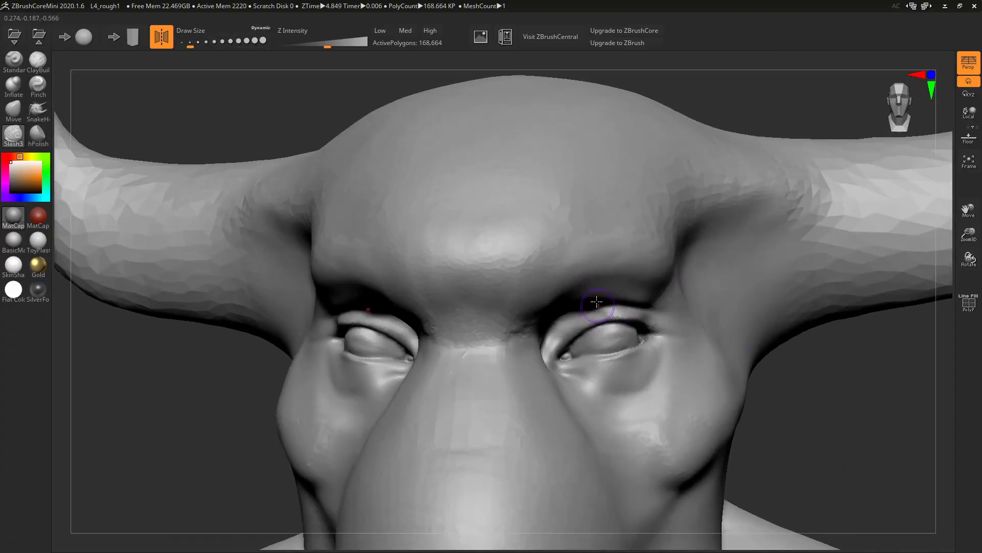
click(37, 59)
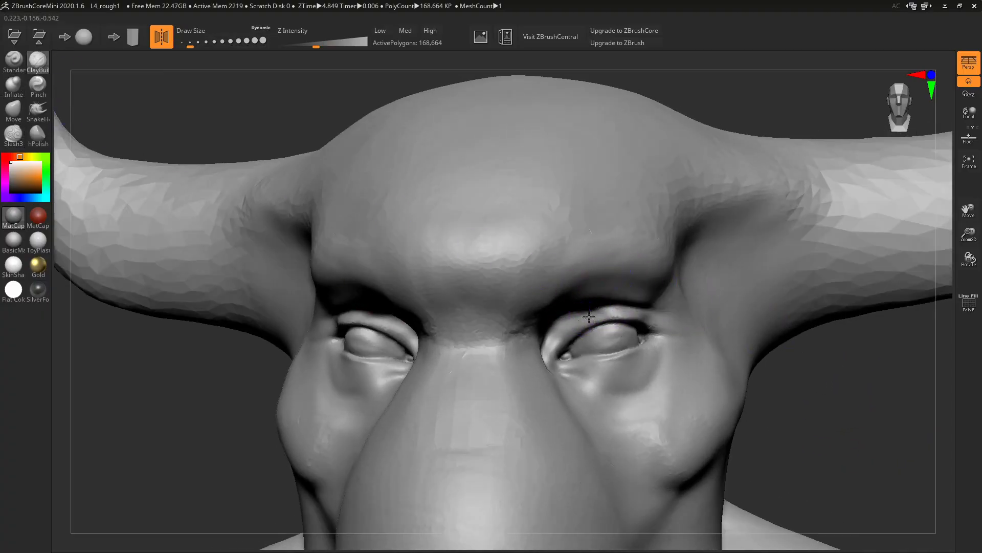
drag(612, 311, 639, 316)
drag(569, 328, 582, 317)
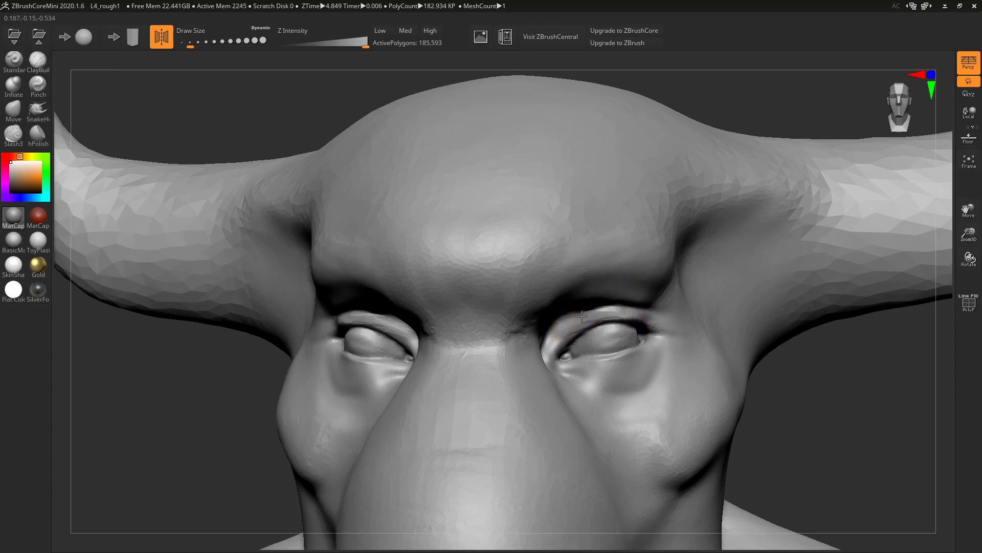
Smooth the eye bag below the lower eyelid and near the inner eye corner.
alt+drag(807, 432, 777, 458)
shift+drag(594, 380, 560, 388)
drag(735, 401, 778, 398)
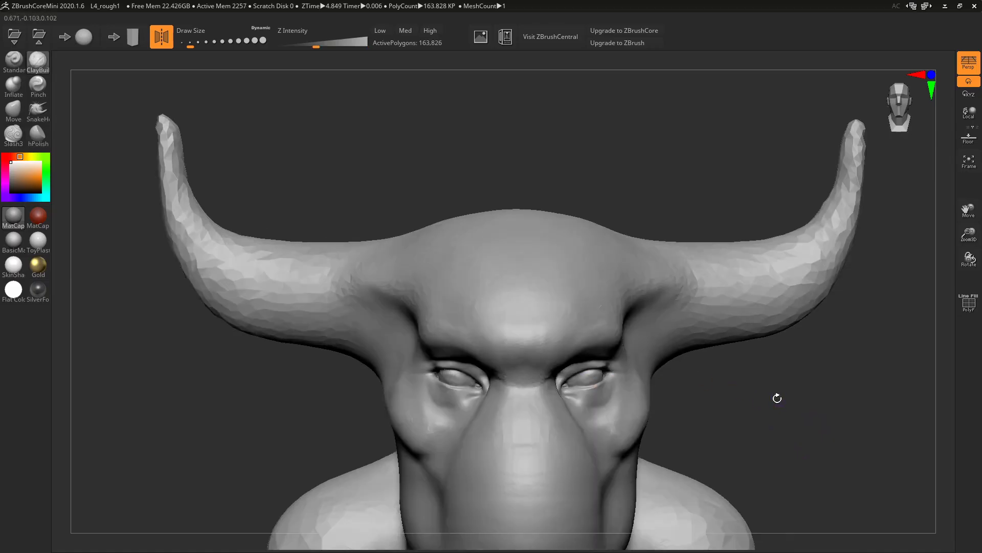
alt+drag(709, 406, 770, 466)
drag(835, 428, 745, 416)
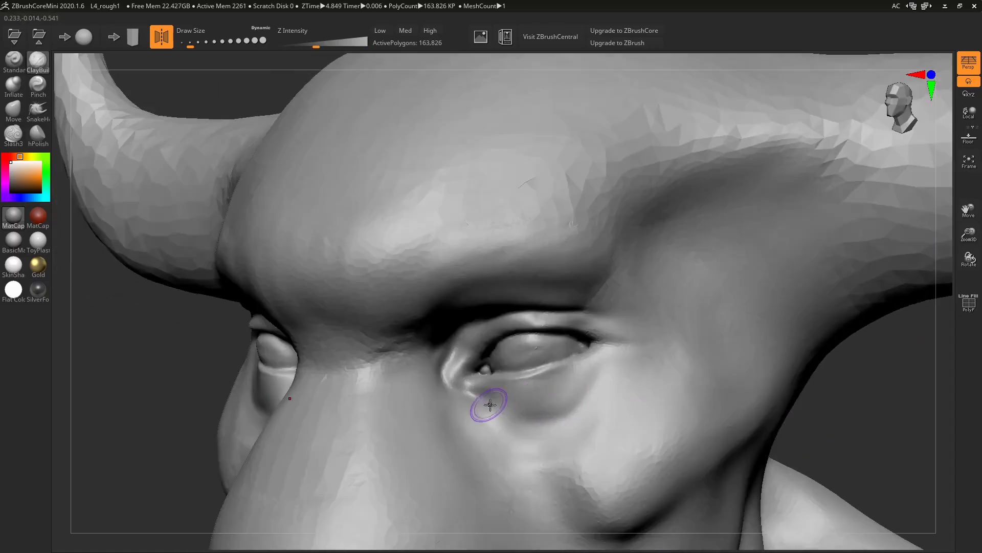
shift+drag(498, 411, 477, 398)
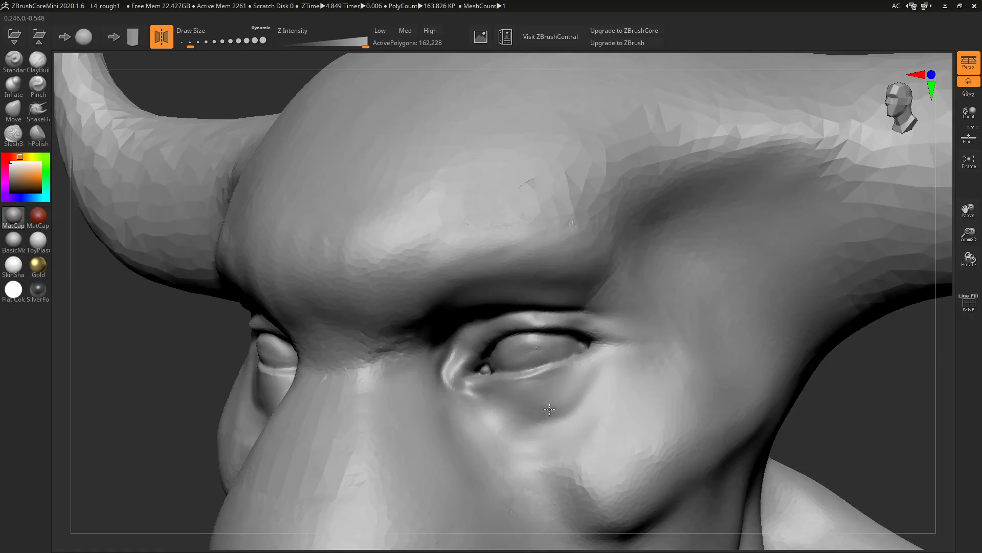
Build up the outer part of the upper eyelid with ClayBuildup and sharpen the fold above it with Slash3.
shift+drag(862, 402, 826, 369)
alt+drag(828, 409, 786, 407)
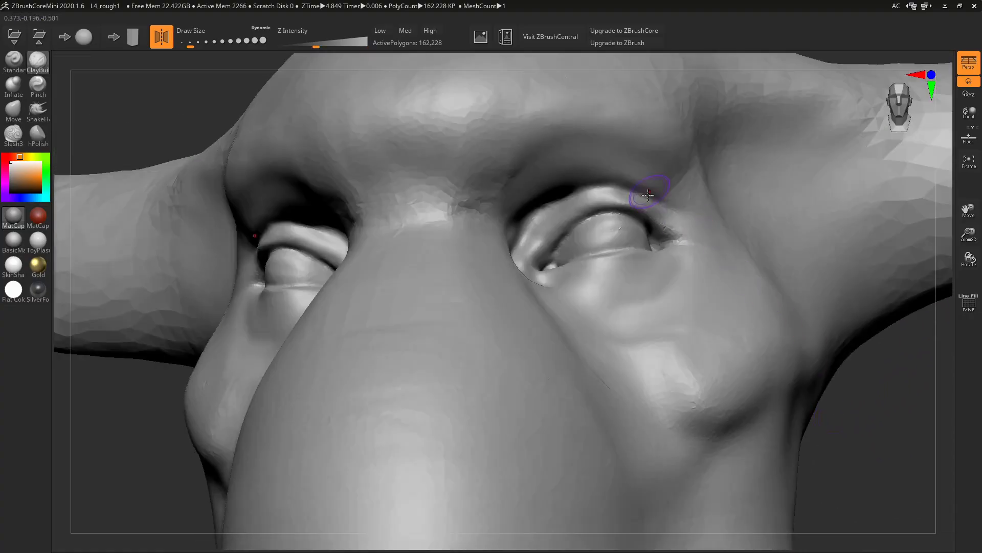
mouse_move(647, 194)
mouse_down()
mouse_move(621, 197)
mouse_move(659, 215)
mouse_move(623, 197)
mouse_up()
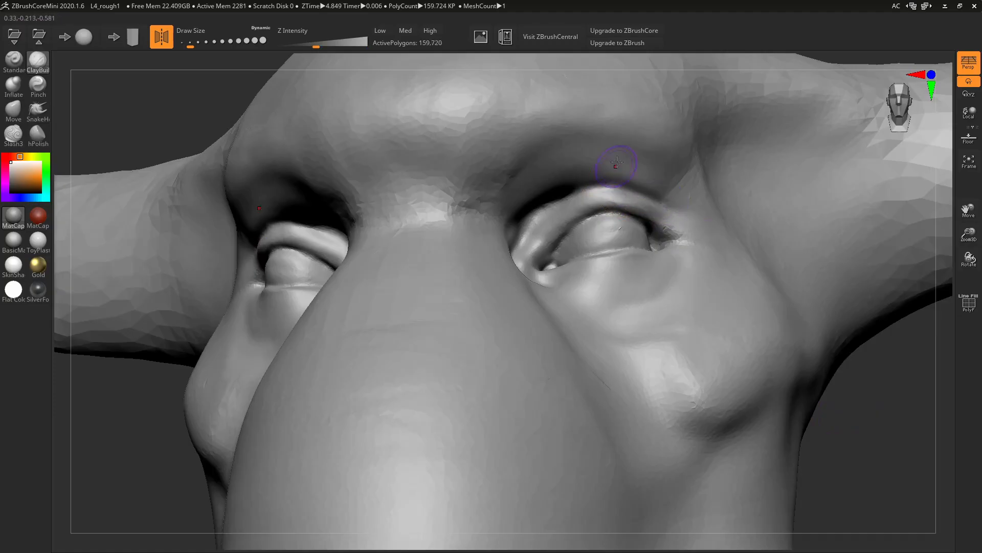
click(37, 84)
click(13, 134)
mouse_move(620, 197)
mouse_down()
mouse_move(558, 195)
mouse_move(639, 195)
mouse_move(674, 215)
mouse_up()
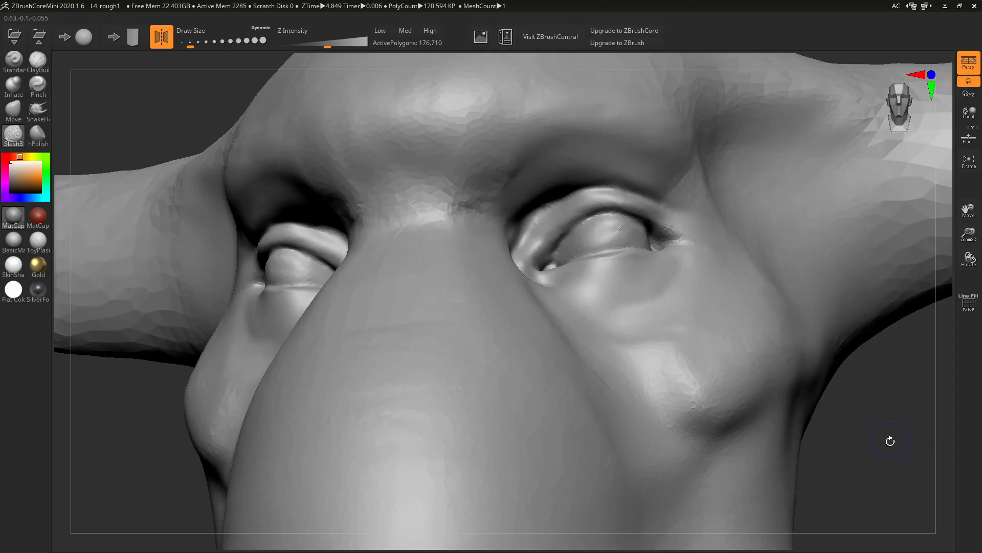
drag(890, 440, 878, 460)
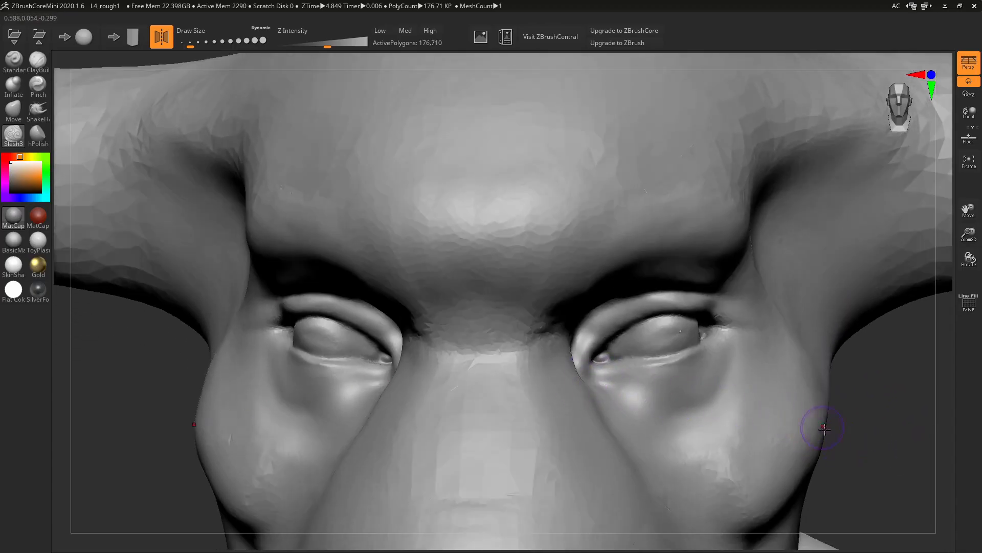